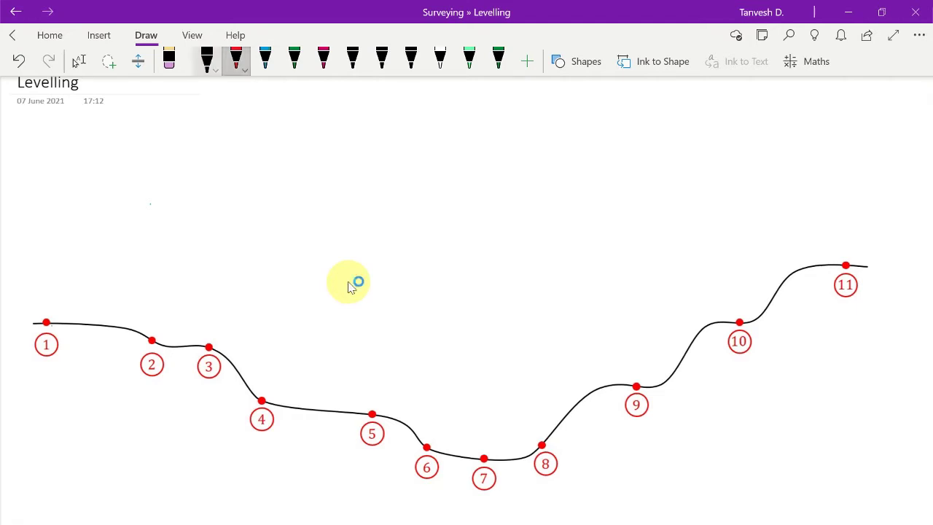
- Hatch the ground beneath point 1 in red and write "B.M" and "100" below it
{"action": "left_click_drag", "start_coordinate": [26, 335], "coordinate": [59, 328]}
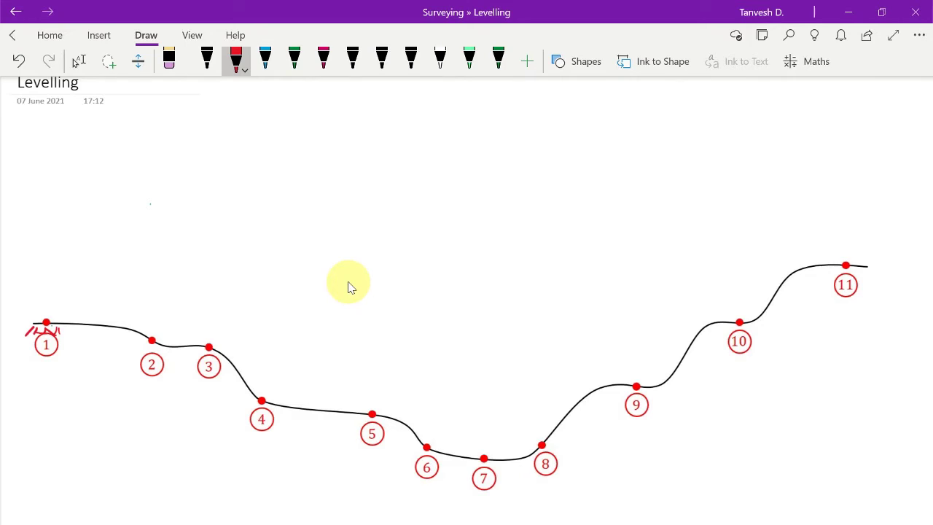
{"action": "mouse_move", "coordinate": [26, 378]}
{"action": "left_mouse_down"}
{"action": "mouse_move", "coordinate": [26, 390]}
{"action": "mouse_move", "coordinate": [57, 390]}
{"action": "left_mouse_up"}
{"action": "left_click_drag", "start_coordinate": [24, 416], "coordinate": [25, 425]}
{"action": "mouse_move", "coordinate": [32, 415]}
{"action": "left_mouse_down"}
{"action": "mouse_move", "coordinate": [36, 423]}
{"action": "mouse_move", "coordinate": [49, 414]}
{"action": "left_mouse_up"}
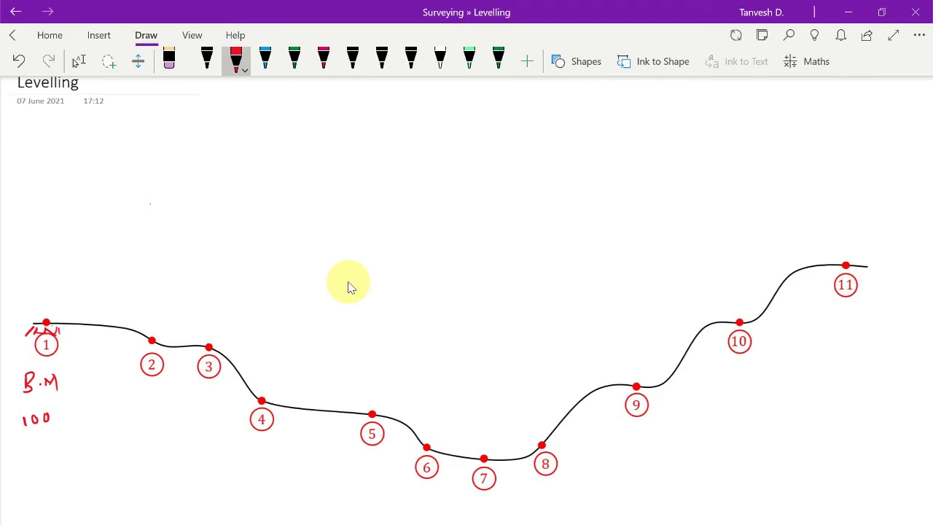
- Draw a green levelling instrument on a tripod on the ground line between points 1 and 2
{"action": "key", "text": "Right"}
{"action": "key", "text": "Right"}
{"action": "key", "text": "Return"}
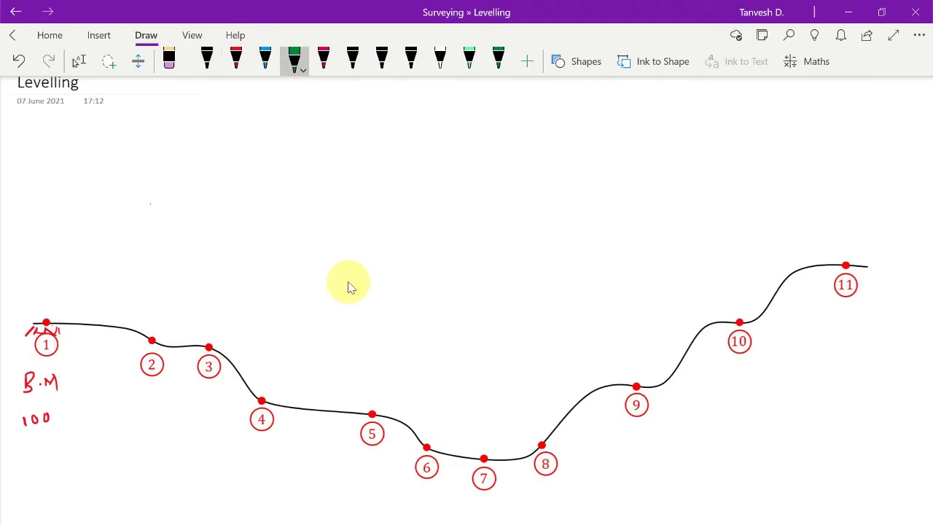
{"action": "mouse_move", "coordinate": [99, 300]}
{"action": "left_mouse_down"}
{"action": "mouse_move", "coordinate": [91, 322]}
{"action": "mouse_move", "coordinate": [104, 313]}
{"action": "mouse_move", "coordinate": [107, 324]}
{"action": "mouse_move", "coordinate": [110, 296]}
{"action": "mouse_move", "coordinate": [91, 288]}
{"action": "mouse_move", "coordinate": [110, 288]}
{"action": "left_mouse_up"}
- Draw a blue vertical staff at point 1 and a dashed black sight line to the instrument, labelled "BS"
{"action": "left_click", "coordinate": [264, 61]}
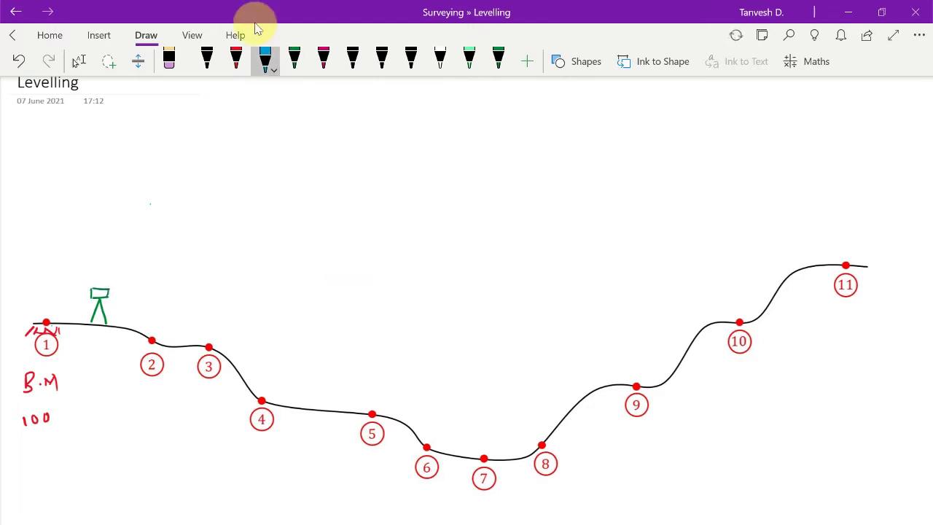
{"action": "left_click_drag", "start_coordinate": [45, 188], "coordinate": [45, 324]}
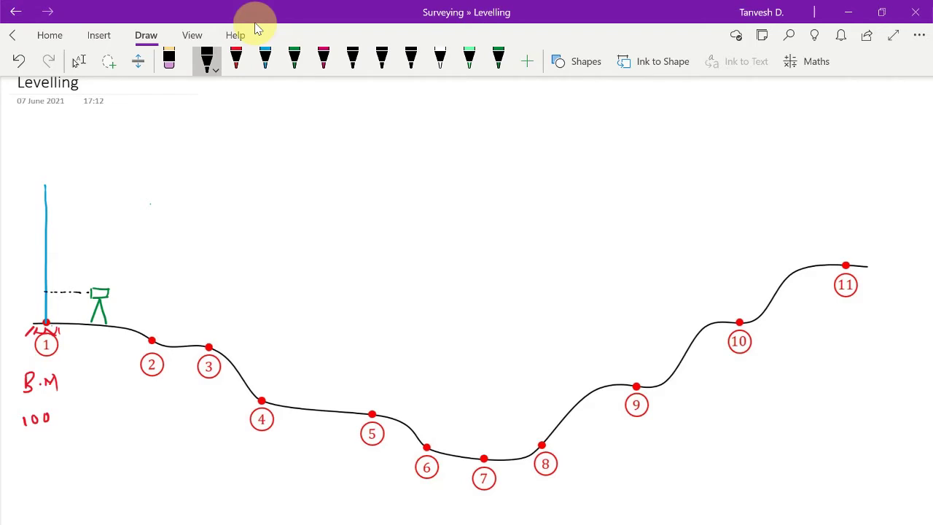
{"action": "left_click_drag", "start_coordinate": [52, 272], "coordinate": [59, 284]}
- Draw a black arrow pointing right above the ground profile and label it "Forward"
{"action": "left_click_drag", "start_coordinate": [186, 163], "coordinate": [224, 163]}
{"action": "mouse_move", "coordinate": [214, 155]}
{"action": "left_mouse_down"}
{"action": "mouse_move", "coordinate": [225, 163]}
{"action": "mouse_move", "coordinate": [214, 171]}
{"action": "mouse_move", "coordinate": [244, 165]}
{"action": "mouse_move", "coordinate": [255, 147]}
{"action": "left_mouse_up"}
{"action": "mouse_move", "coordinate": [244, 156]}
{"action": "left_mouse_down"}
{"action": "mouse_move", "coordinate": [281, 155]}
{"action": "mouse_move", "coordinate": [292, 166]}
{"action": "left_mouse_up"}
{"action": "left_click_drag", "start_coordinate": [294, 166], "coordinate": [301, 159]}
{"action": "left_click_drag", "start_coordinate": [310, 144], "coordinate": [311, 163]}
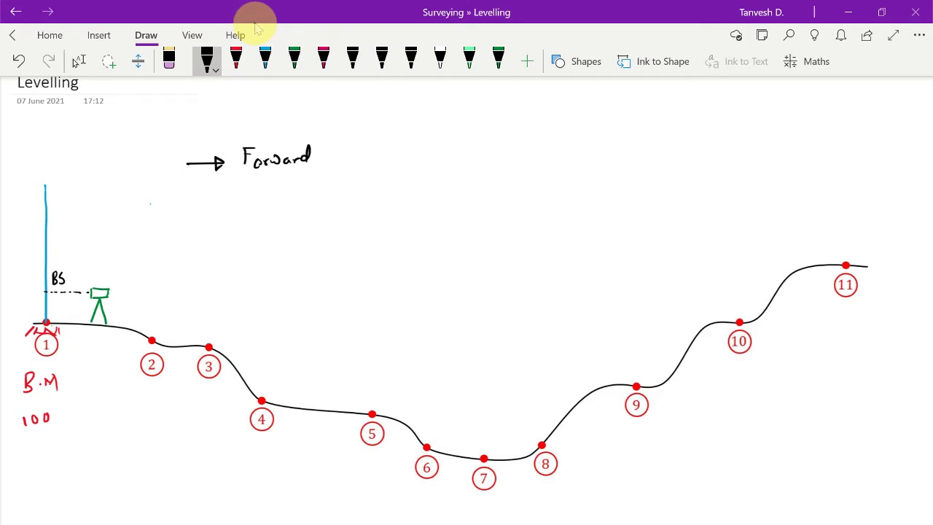
- Write the reading 2 beside the staff at point 1 and erase the "Forward" label with its arrow
{"action": "left_click_drag", "start_coordinate": [23, 286], "coordinate": [32, 295]}
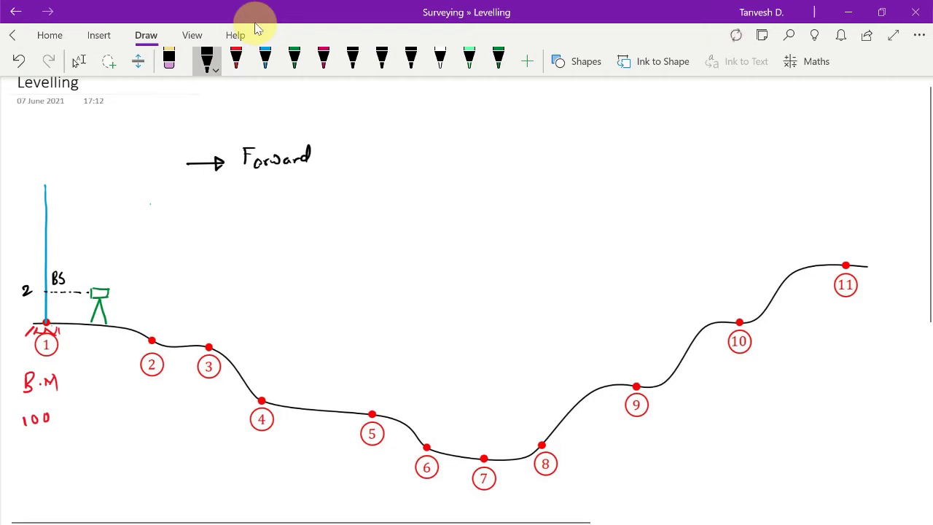
{"action": "left_click_drag", "start_coordinate": [187, 163], "coordinate": [312, 155]}
{"action": "left_click_drag", "start_coordinate": [243, 148], "coordinate": [255, 148]}
- Draw a blue staff at point 2 and extend the dashed black sight line from the instrument to it
{"action": "left_click", "coordinate": [207, 61]}
{"action": "left_click", "coordinate": [265, 62]}
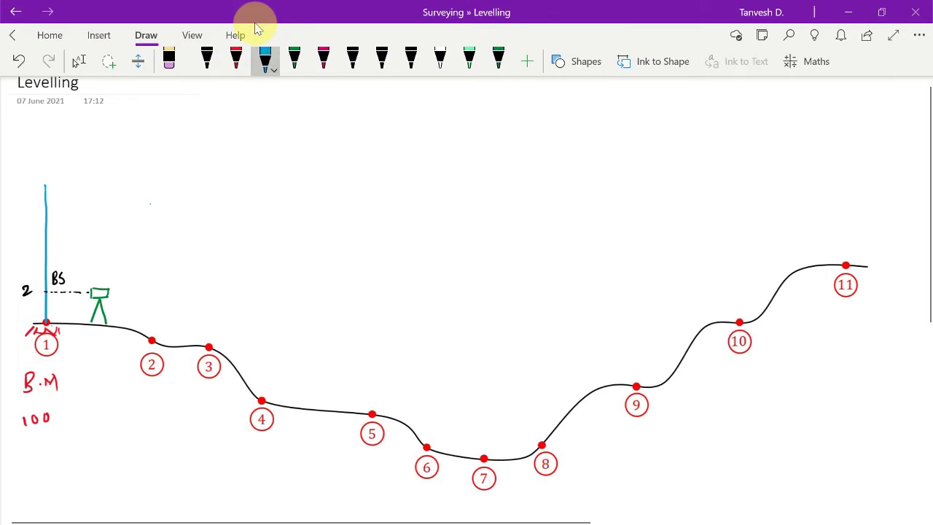
{"action": "left_click", "coordinate": [150, 182]}
{"action": "left_click_drag", "start_coordinate": [150, 196], "coordinate": [152, 340]}
{"action": "left_click", "coordinate": [207, 61]}
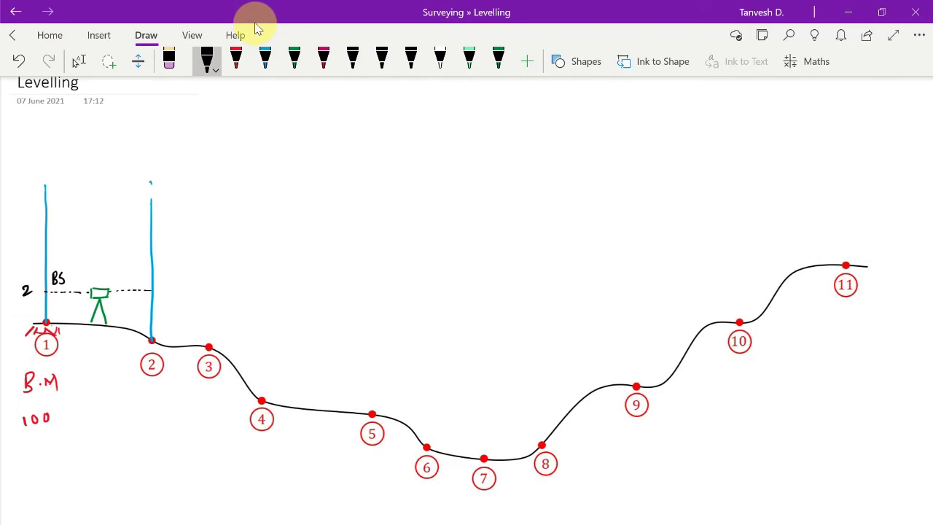
- Draw a black arrow pointing right above the profile and write the reading 2.6 beside the staff at point 2
{"action": "mouse_move", "coordinate": [261, 117]}
{"action": "left_mouse_down"}
{"action": "mouse_move", "coordinate": [293, 116]}
{"action": "mouse_move", "coordinate": [286, 120]}
{"action": "left_mouse_up"}
{"action": "left_click_drag", "start_coordinate": [154, 271], "coordinate": [162, 281]}
{"action": "left_click", "coordinate": [165, 275]}
{"action": "left_click_drag", "start_coordinate": [175, 269], "coordinate": [171, 277]}
- Draw a blue staff at point 3, extend the dashed black sight line to it and write the reading 3.2
{"action": "left_click", "coordinate": [266, 61]}
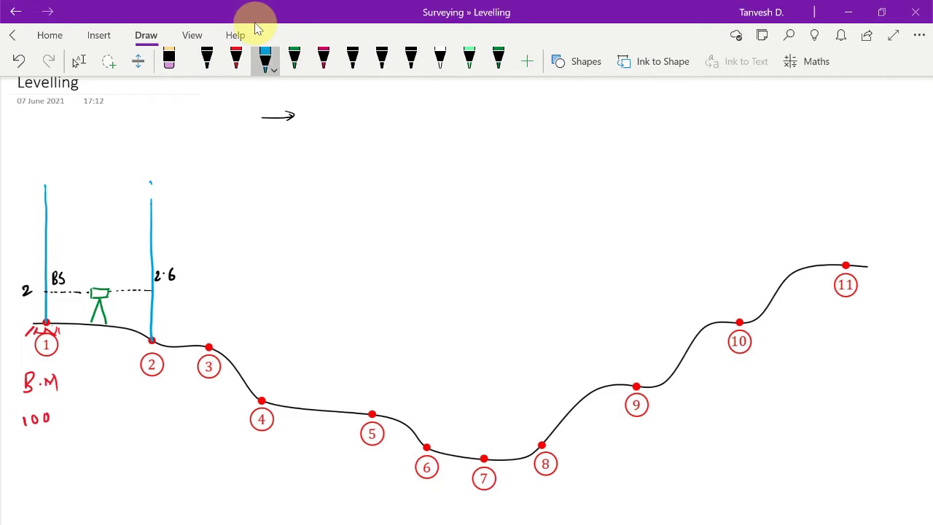
{"action": "left_click_drag", "start_coordinate": [211, 202], "coordinate": [209, 346]}
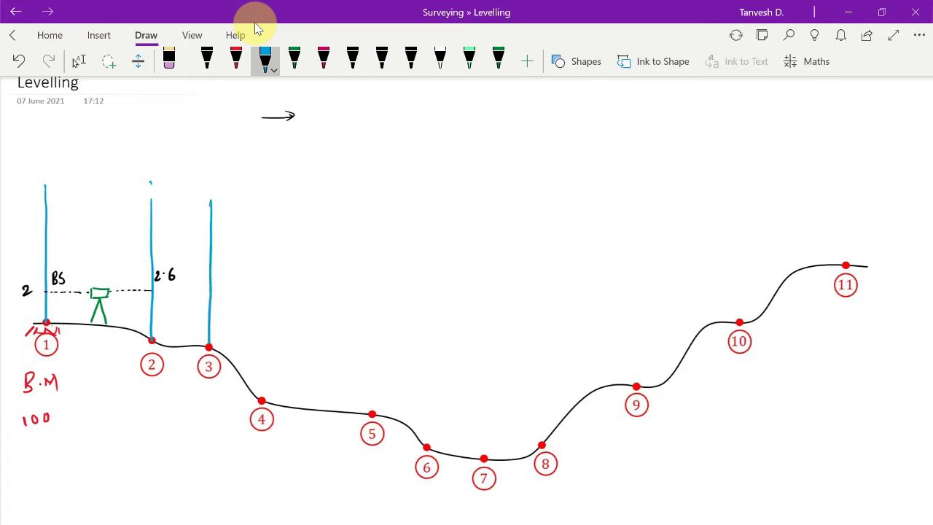
{"action": "left_click", "coordinate": [207, 61]}
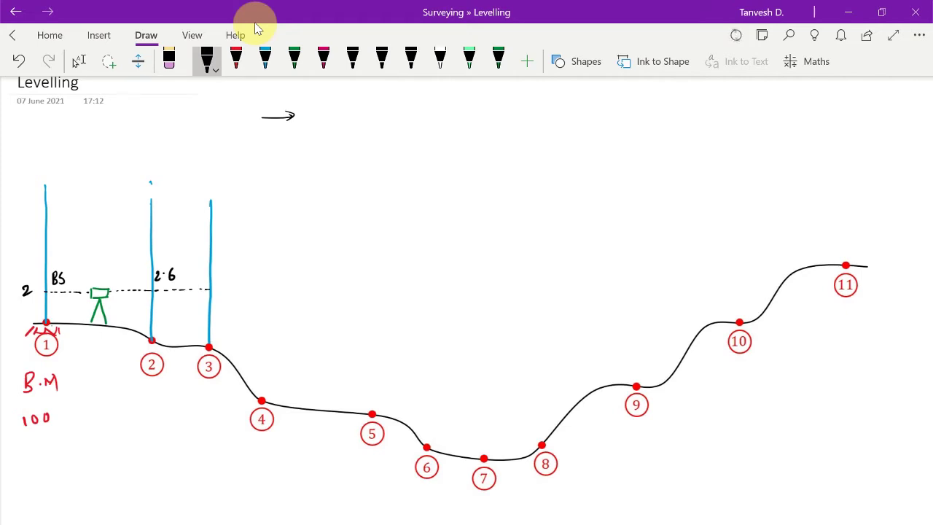
{"action": "mouse_move", "coordinate": [219, 269]}
{"action": "left_mouse_down"}
{"action": "mouse_move", "coordinate": [218, 281]}
{"action": "mouse_move", "coordinate": [240, 281]}
{"action": "left_mouse_up"}
{"action": "left_click", "coordinate": [228, 276]}
- Draw a blue staff at point 4, extend the dashed black sight line to it and write the reading 3.9
{"action": "left_click", "coordinate": [265, 58]}
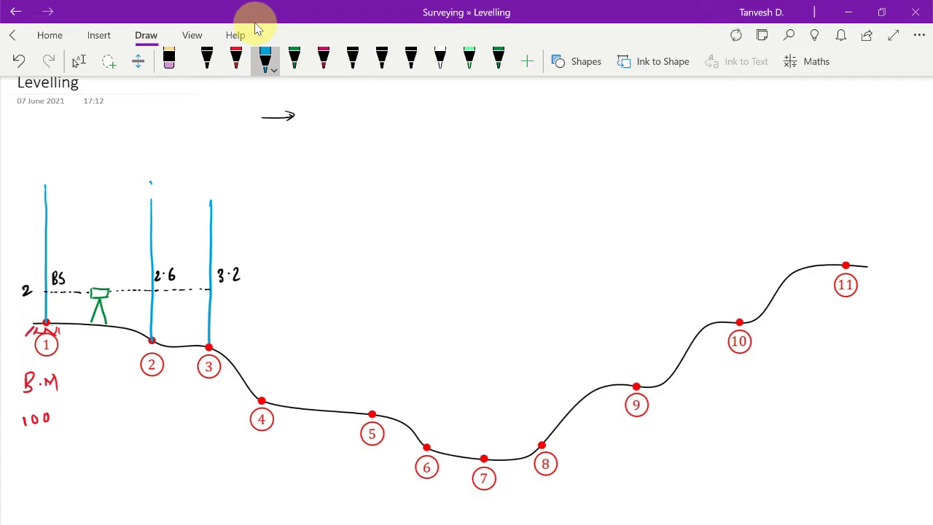
{"action": "left_click_drag", "start_coordinate": [261, 265], "coordinate": [262, 400]}
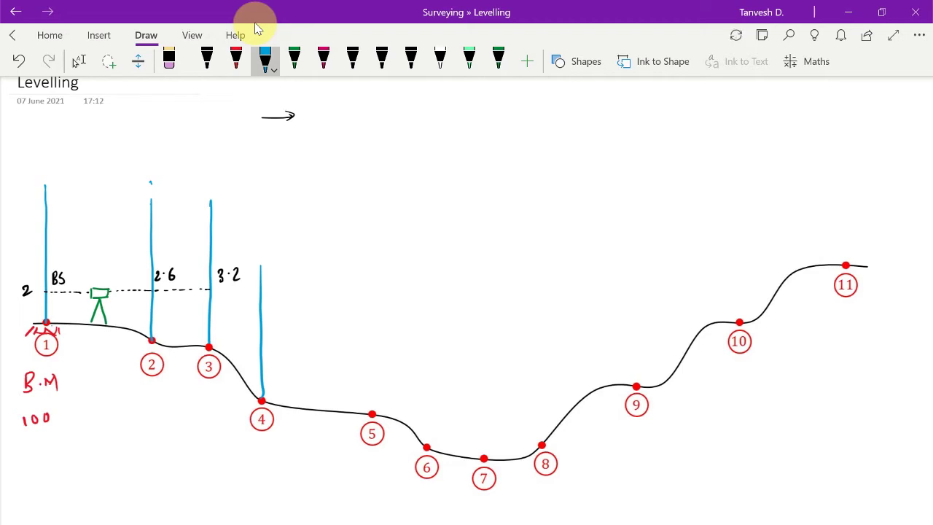
{"action": "left_click", "coordinate": [207, 59]}
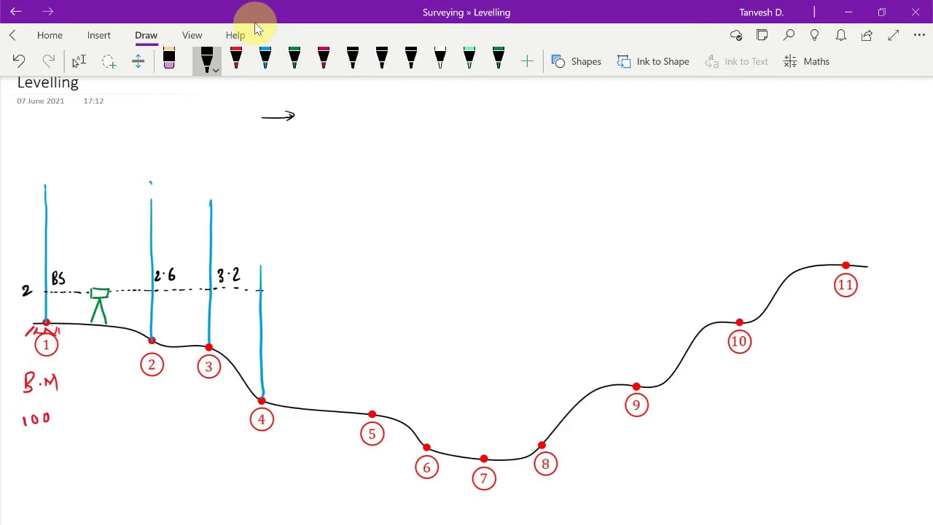
{"action": "mouse_move", "coordinate": [267, 268]}
{"action": "left_mouse_down"}
{"action": "mouse_move", "coordinate": [267, 284]}
{"action": "mouse_move", "coordinate": [283, 282]}
{"action": "left_mouse_up"}
- Label the first instrument position with a black letter "A" above the instrument
{"action": "mouse_move", "coordinate": [115, 256]}
{"action": "left_mouse_down"}
{"action": "mouse_move", "coordinate": [97, 272]}
{"action": "mouse_move", "coordinate": [104, 275]}
{"action": "left_mouse_up"}
{"action": "mouse_move", "coordinate": [98, 237]}
{"action": "left_mouse_down"}
{"action": "mouse_move", "coordinate": [98, 248]}
{"action": "mouse_move", "coordinate": [106, 233]}
{"action": "left_mouse_up"}
{"action": "left_click_drag", "start_coordinate": [99, 274], "coordinate": [121, 259]}
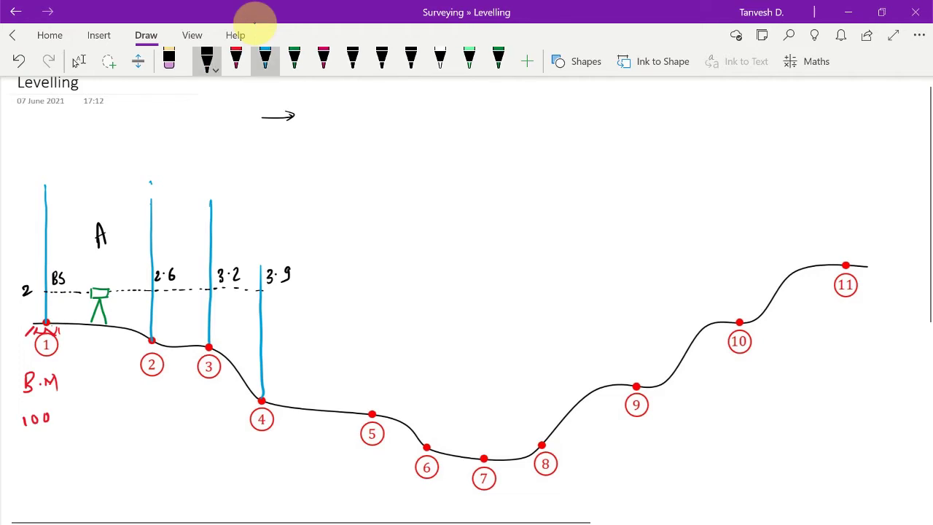
- Write "F.S" in green above the 3.9 reading at point 4
{"action": "left_click", "coordinate": [294, 62]}
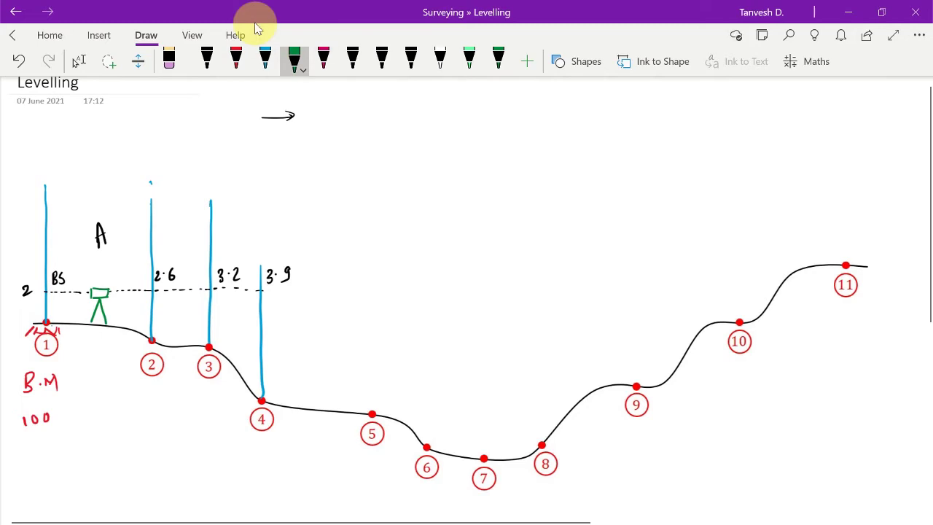
{"action": "mouse_move", "coordinate": [268, 245]}
{"action": "left_mouse_down"}
{"action": "mouse_move", "coordinate": [267, 258]}
{"action": "mouse_move", "coordinate": [278, 242]}
{"action": "left_mouse_up"}
{"action": "mouse_move", "coordinate": [265, 252]}
{"action": "left_mouse_down"}
{"action": "mouse_move", "coordinate": [290, 253]}
{"action": "mouse_move", "coordinate": [295, 239]}
{"action": "left_mouse_up"}
- Erase the black "BS" label at point 1 and write "BS" in green above the reading 2
{"action": "mouse_move", "coordinate": [64, 262]}
{"action": "left_mouse_down"}
{"action": "mouse_move", "coordinate": [48, 287]}
{"action": "mouse_move", "coordinate": [64, 264]}
{"action": "mouse_move", "coordinate": [52, 280]}
{"action": "left_mouse_up"}
{"action": "key", "text": "ctrl+z"}
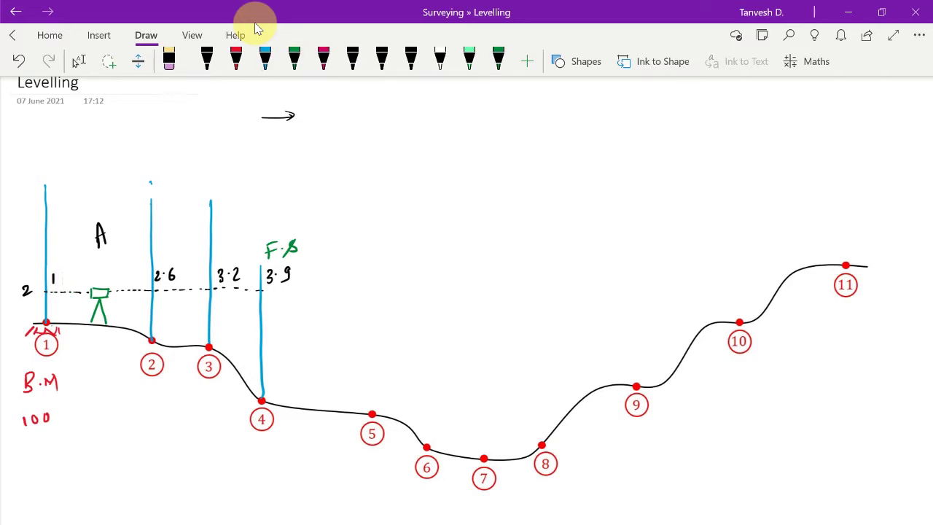
{"action": "left_click", "coordinate": [294, 61]}
{"action": "mouse_move", "coordinate": [15, 250]}
{"action": "left_mouse_down"}
{"action": "mouse_move", "coordinate": [15, 265]}
{"action": "mouse_move", "coordinate": [33, 252]}
{"action": "left_mouse_up"}
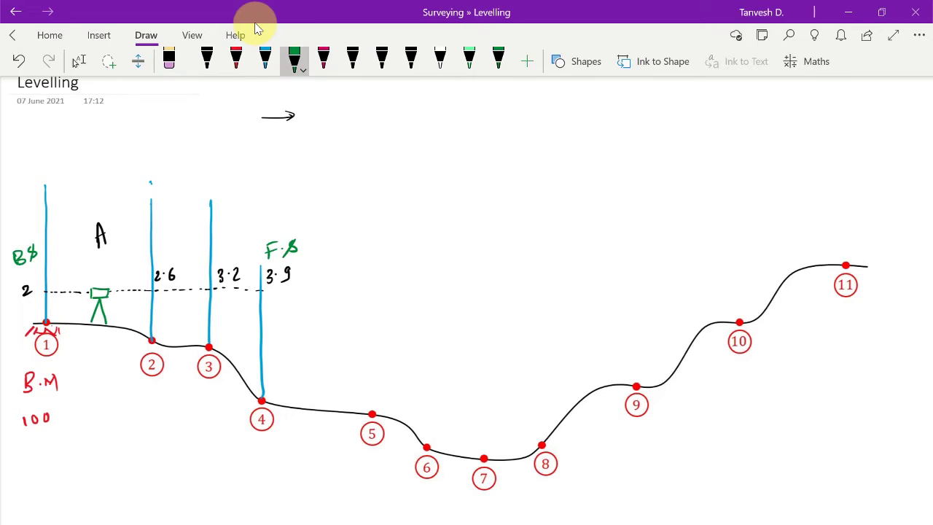
- Circle the letter A in green and write green "IS" labels above the 2.6 and 3.2 readings
{"action": "left_click_drag", "start_coordinate": [93, 205], "coordinate": [102, 207]}
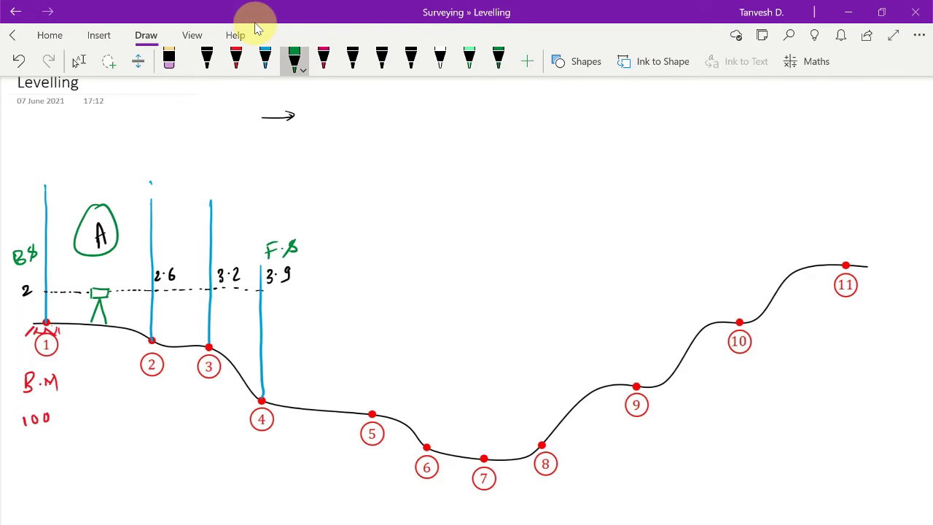
{"action": "mouse_move", "coordinate": [165, 240]}
{"action": "left_mouse_down"}
{"action": "mouse_move", "coordinate": [174, 255]}
{"action": "mouse_move", "coordinate": [238, 250]}
{"action": "mouse_move", "coordinate": [236, 258]}
{"action": "mouse_move", "coordinate": [175, 258]}
{"action": "left_mouse_up"}
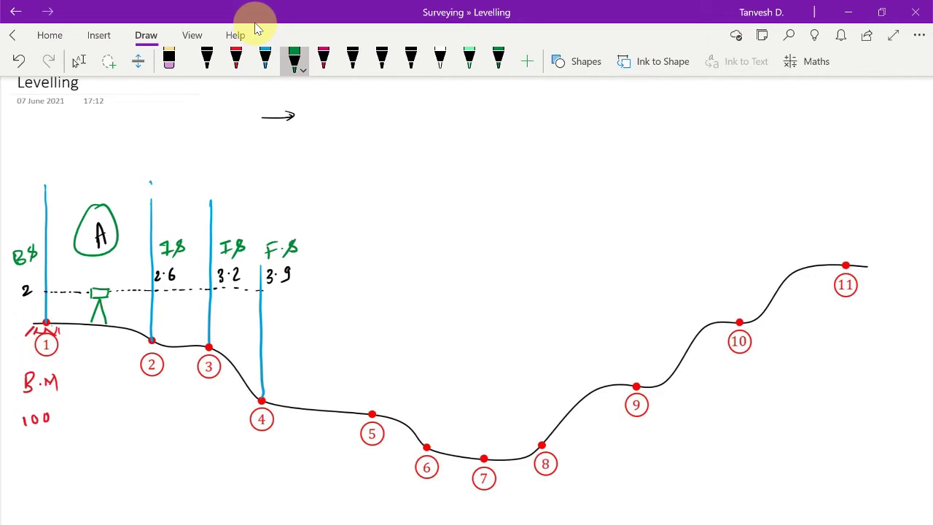
- Draw a green instrument between points 4 and 5 with a dashed black sight line back to point 4's staff, labelled "BS" and 0.8
{"action": "mouse_move", "coordinate": [315, 379]}
{"action": "left_mouse_down"}
{"action": "mouse_move", "coordinate": [306, 408]}
{"action": "mouse_move", "coordinate": [329, 407]}
{"action": "mouse_move", "coordinate": [302, 368]}
{"action": "mouse_move", "coordinate": [325, 385]}
{"action": "left_mouse_up"}
{"action": "left_click", "coordinate": [207, 62]}
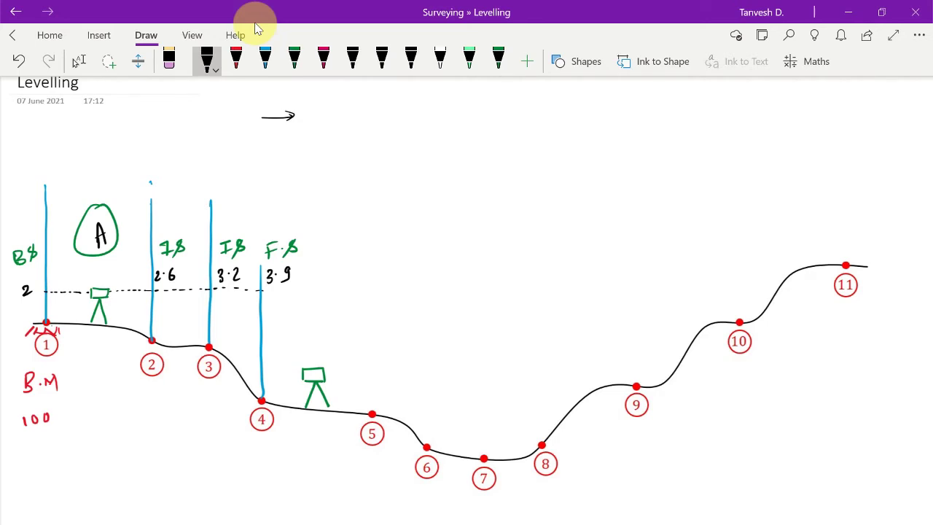
{"action": "left_click_drag", "start_coordinate": [302, 374], "coordinate": [268, 374]}
{"action": "mouse_move", "coordinate": [269, 359]}
{"action": "left_mouse_down"}
{"action": "mouse_move", "coordinate": [281, 357]}
{"action": "mouse_move", "coordinate": [269, 346]}
{"action": "mouse_move", "coordinate": [278, 344]}
{"action": "left_mouse_up"}
{"action": "left_click", "coordinate": [274, 365]}
- Draw a blue staff at point 5, extend the second instrument's dashed sight line to it and write the reading 1.4
{"action": "left_click", "coordinate": [265, 61]}
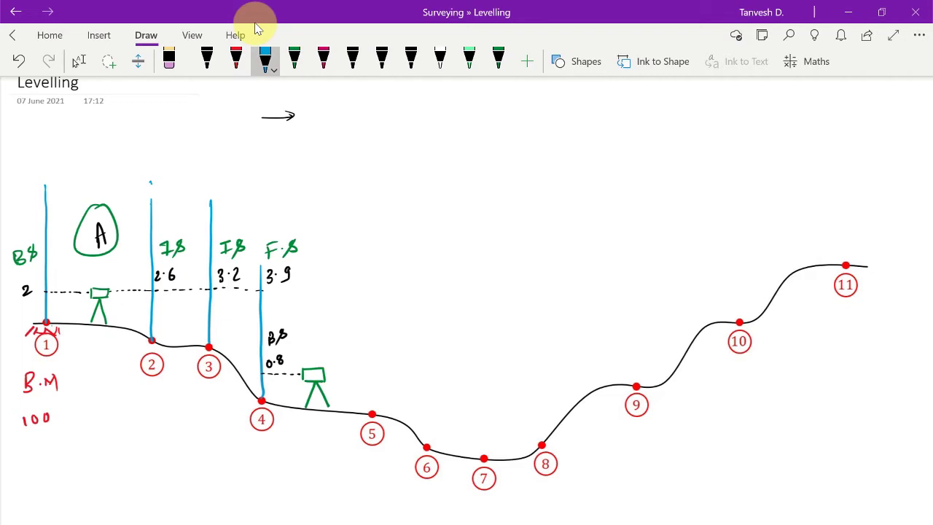
{"action": "left_click_drag", "start_coordinate": [367, 260], "coordinate": [369, 412]}
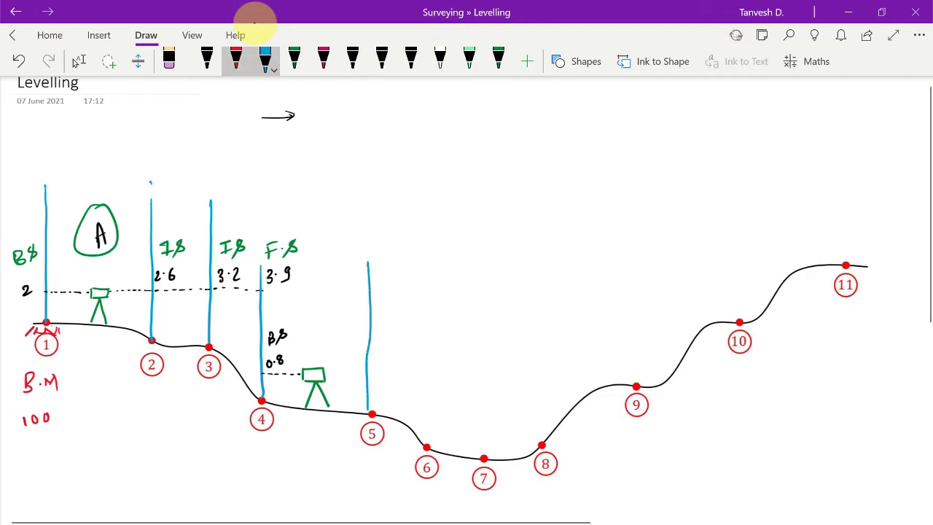
{"action": "left_click", "coordinate": [207, 61]}
{"action": "left_click_drag", "start_coordinate": [324, 374], "coordinate": [366, 374]}
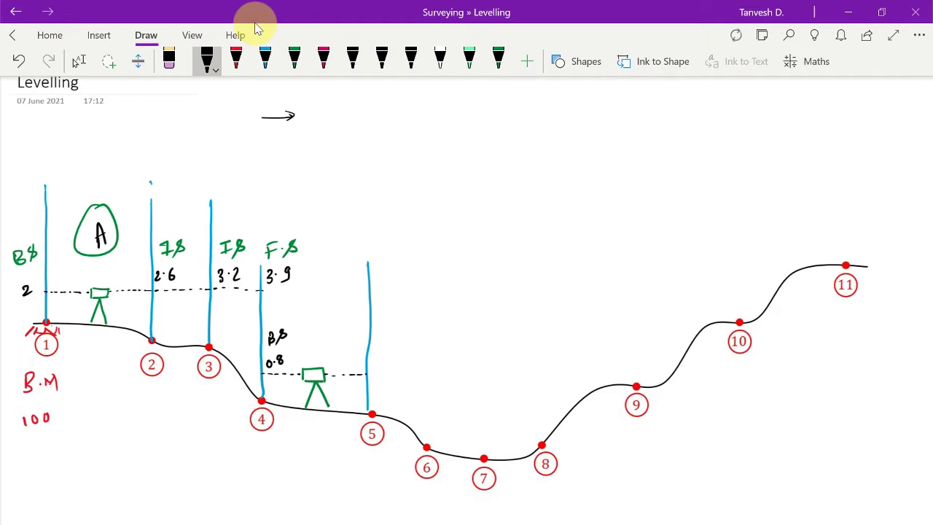
{"action": "mouse_move", "coordinate": [347, 352]}
{"action": "left_mouse_down"}
{"action": "mouse_move", "coordinate": [345, 360]}
{"action": "mouse_move", "coordinate": [361, 350]}
{"action": "mouse_move", "coordinate": [357, 362]}
{"action": "left_mouse_up"}
{"action": "left_click", "coordinate": [265, 60]}
{"action": "left_click_drag", "start_coordinate": [372, 306], "coordinate": [368, 337]}
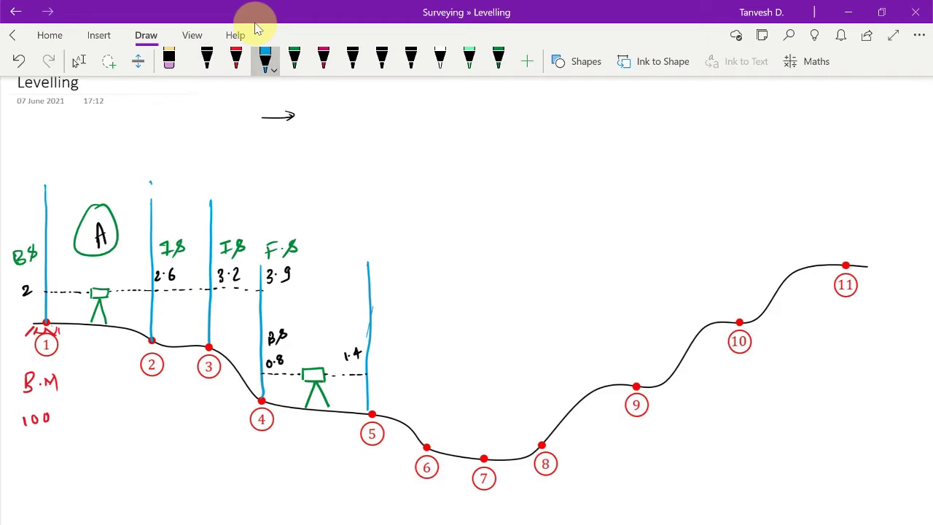
- Draw a blue staff at point 6, extend the dashed black sight line to it and write the reading 2
{"action": "left_click_drag", "start_coordinate": [422, 294], "coordinate": [427, 445]}
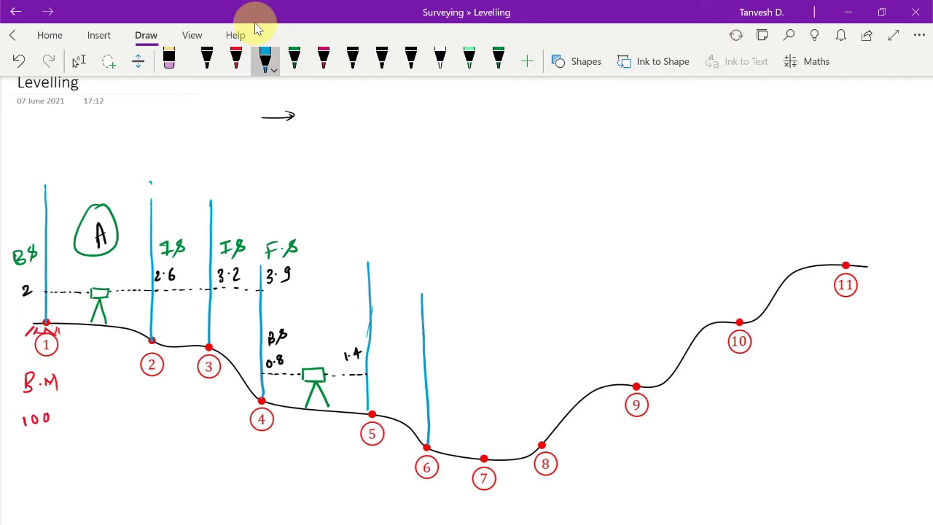
{"action": "left_click", "coordinate": [207, 60]}
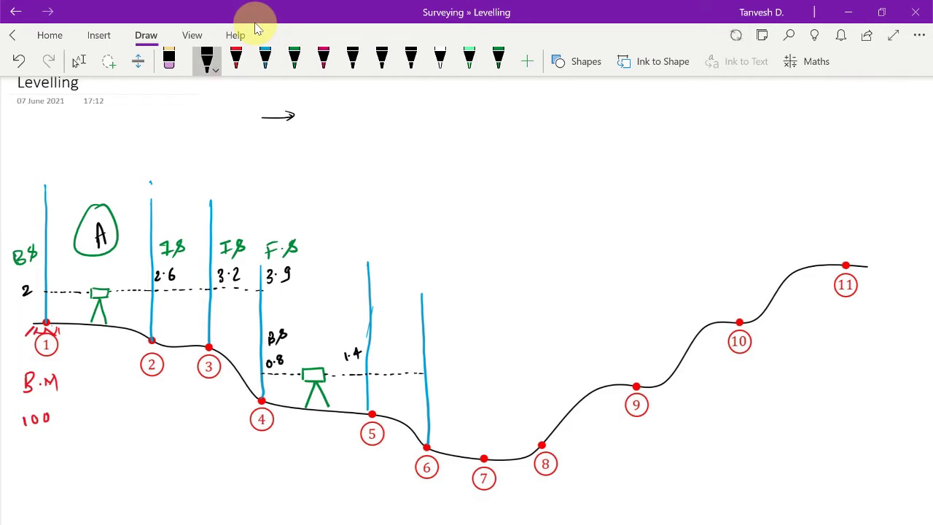
{"action": "left_click_drag", "start_coordinate": [407, 354], "coordinate": [419, 364]}
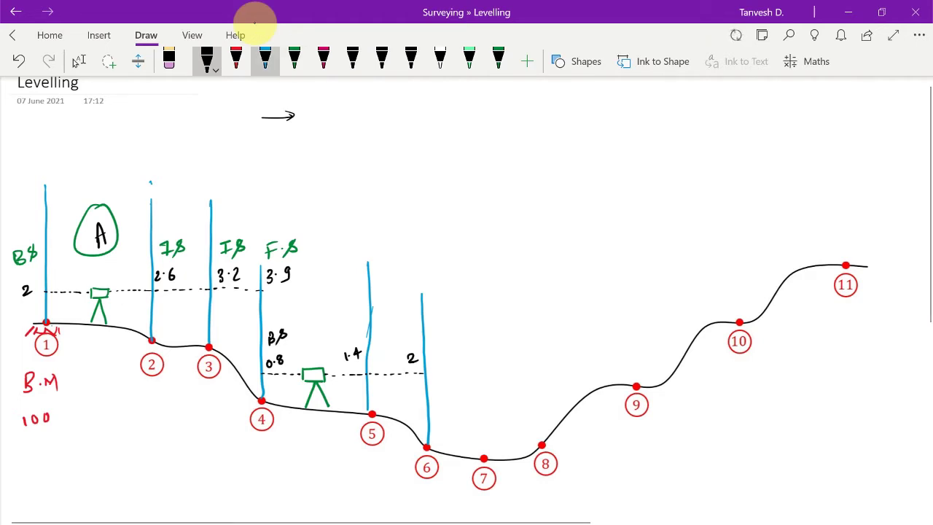
- Write green "IS" labels above the 1.4 reading at point 5 and the 2 reading at point 6
{"action": "left_click", "coordinate": [266, 60]}
{"action": "mouse_move", "coordinate": [336, 325]}
{"action": "left_mouse_down"}
{"action": "mouse_move", "coordinate": [343, 322]}
{"action": "mouse_move", "coordinate": [341, 335]}
{"action": "left_mouse_up"}
{"action": "left_click_drag", "start_coordinate": [336, 336], "coordinate": [347, 337]}
{"action": "mouse_move", "coordinate": [354, 320]}
{"action": "left_mouse_down"}
{"action": "mouse_move", "coordinate": [349, 341]}
{"action": "mouse_move", "coordinate": [355, 339]}
{"action": "mouse_move", "coordinate": [348, 333]}
{"action": "left_mouse_up"}
{"action": "left_click", "coordinate": [294, 60]}
{"action": "mouse_move", "coordinate": [355, 316]}
{"action": "left_mouse_down"}
{"action": "mouse_move", "coordinate": [349, 338]}
{"action": "mouse_move", "coordinate": [408, 330]}
{"action": "mouse_move", "coordinate": [404, 341]}
{"action": "left_mouse_up"}
{"action": "left_click_drag", "start_coordinate": [400, 341], "coordinate": [412, 347]}
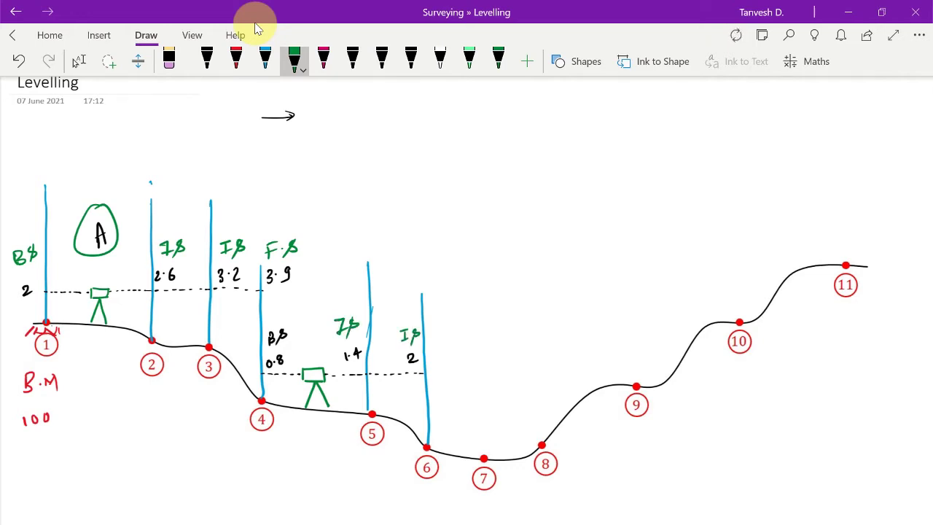
- Draw a blue staff at point 7, extend the dashed black sight line to it and write the reading 2.8
{"action": "left_click", "coordinate": [265, 59]}
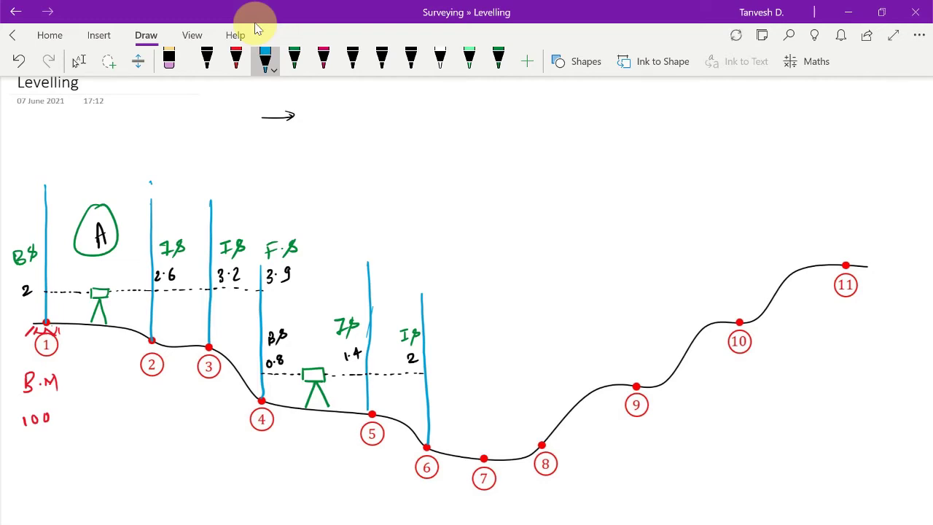
{"action": "left_click_drag", "start_coordinate": [480, 302], "coordinate": [485, 459]}
{"action": "left_click", "coordinate": [207, 60]}
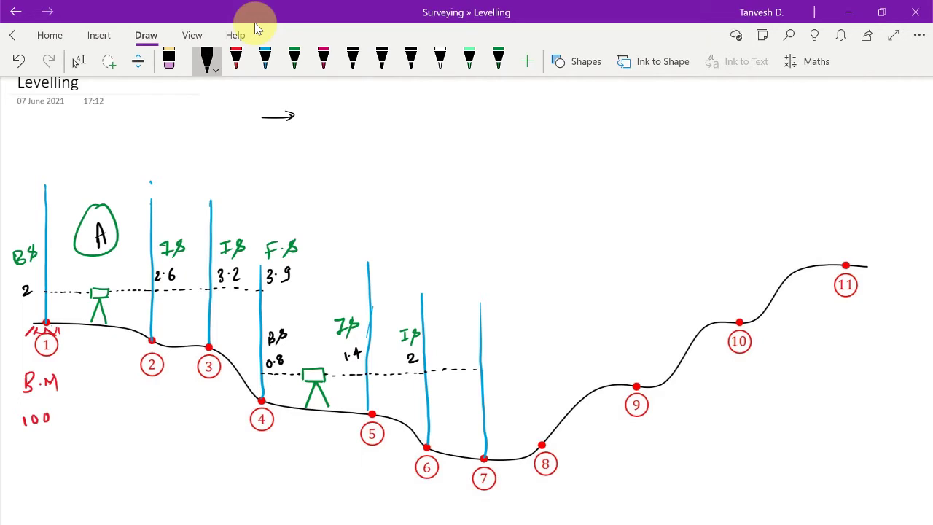
{"action": "mouse_move", "coordinate": [455, 354]}
{"action": "left_mouse_down"}
{"action": "mouse_move", "coordinate": [466, 363]}
{"action": "mouse_move", "coordinate": [474, 353]}
{"action": "mouse_move", "coordinate": [455, 327]}
{"action": "left_mouse_up"}
- Write "IS" in green above the 2.8 reading at point 7
{"action": "left_click", "coordinate": [294, 59]}
{"action": "left_click_drag", "start_coordinate": [452, 327], "coordinate": [457, 337]}
{"action": "left_click_drag", "start_coordinate": [469, 324], "coordinate": [467, 334]}
{"action": "left_click_drag", "start_coordinate": [464, 322], "coordinate": [462, 338]}
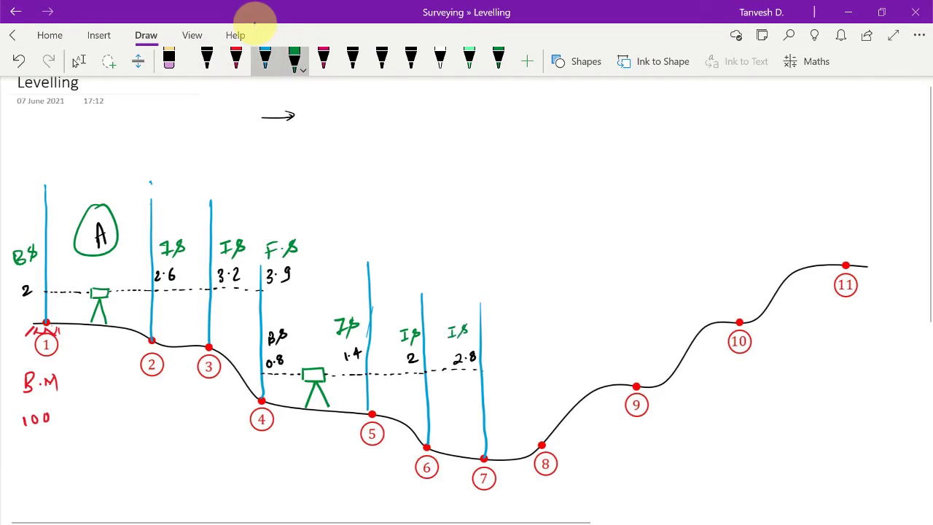
- Draw a blue staff at point 8 and extend the dashed black sight line from point 7 to it
{"action": "left_click", "coordinate": [264, 61]}
{"action": "left_click_drag", "start_coordinate": [532, 289], "coordinate": [540, 443]}
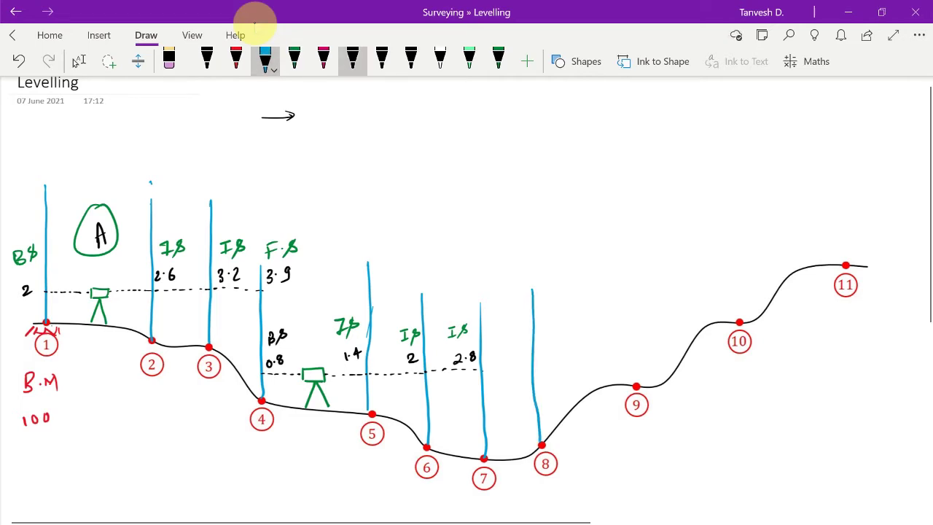
{"action": "left_click", "coordinate": [207, 61]}
{"action": "left_click_drag", "start_coordinate": [484, 369], "coordinate": [495, 368]}
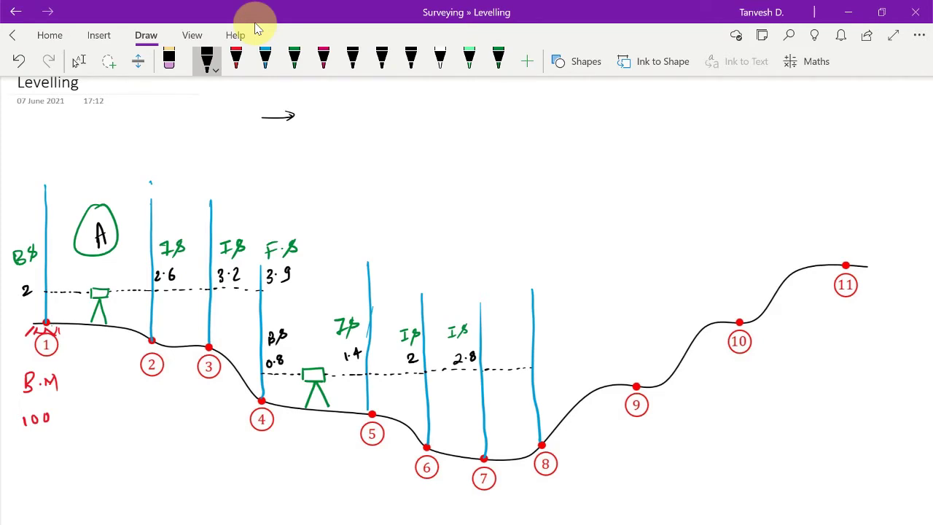
- Write the reading 2.1 in black beside the staff at point 8 and label it "FS" in green above
{"action": "left_click_drag", "start_coordinate": [501, 354], "coordinate": [517, 362]}
{"action": "left_click", "coordinate": [512, 360]}
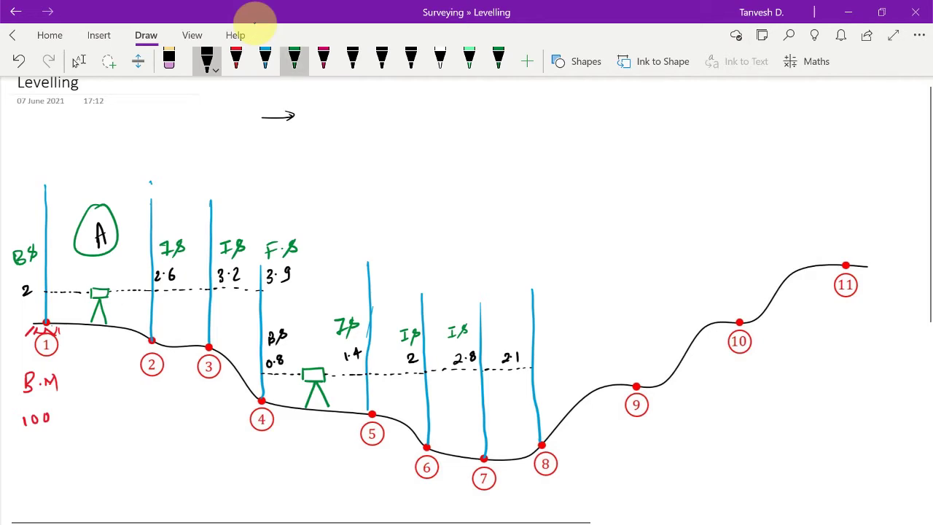
{"action": "left_click", "coordinate": [294, 62]}
{"action": "left_click_drag", "start_coordinate": [310, 349], "coordinate": [324, 342]}
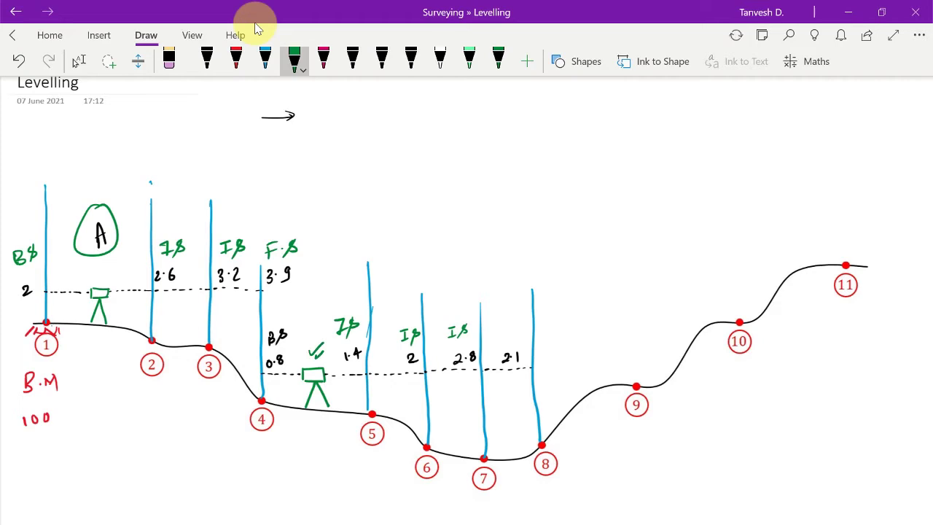
{"action": "left_click_drag", "start_coordinate": [518, 328], "coordinate": [514, 343]}
{"action": "mouse_move", "coordinate": [513, 329]}
{"action": "left_mouse_down"}
{"action": "mouse_move", "coordinate": [523, 328]}
{"action": "mouse_move", "coordinate": [524, 347]}
{"action": "left_mouse_up"}
{"action": "key", "text": "ctrl+z"}
{"action": "left_click", "coordinate": [207, 61]}
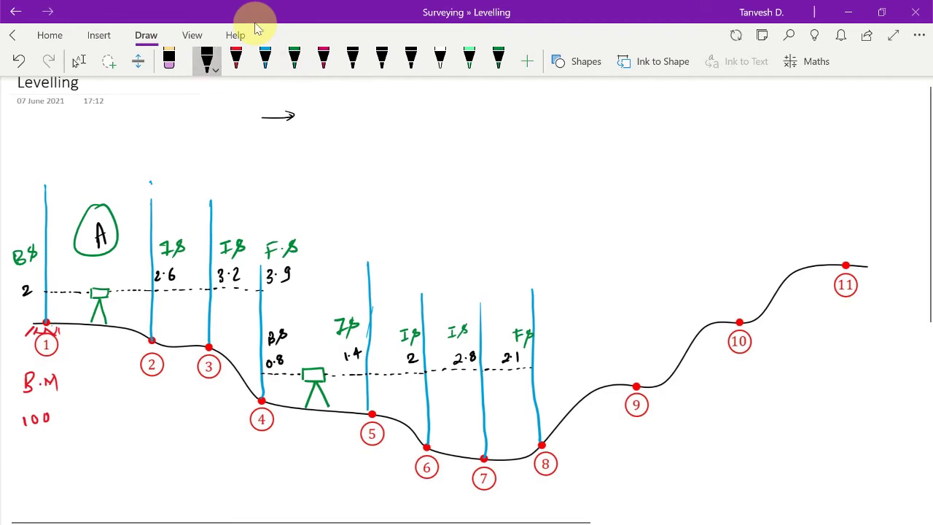
{"action": "left_click_drag", "start_coordinate": [311, 337], "coordinate": [311, 354]}
{"action": "left_click_drag", "start_coordinate": [311, 337], "coordinate": [311, 355]}
{"action": "key", "text": "ctrl+z"}
{"action": "key", "text": "ctrl+z"}
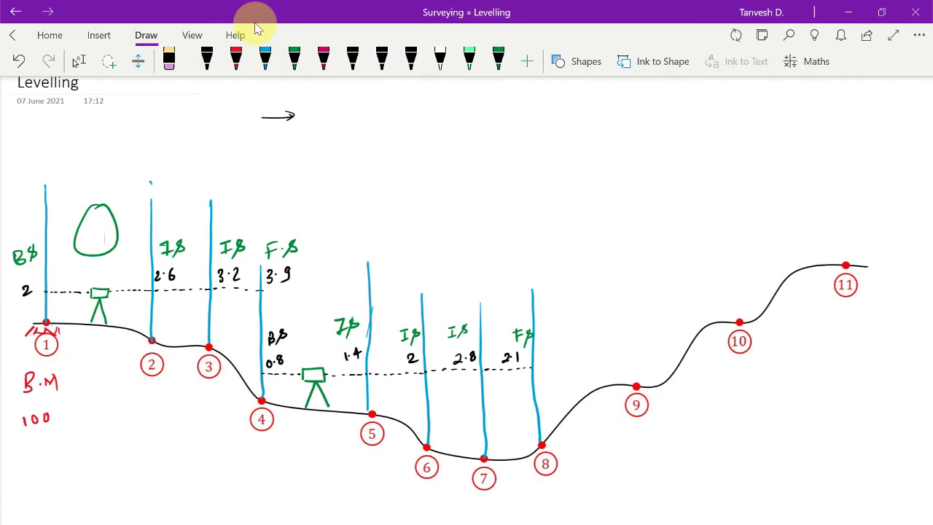
- Write a magenta "A" inside the green ring and a circled magenta "B" above the second instrument
{"action": "left_click", "coordinate": [323, 61]}
{"action": "left_click_drag", "start_coordinate": [96, 237], "coordinate": [104, 237]}
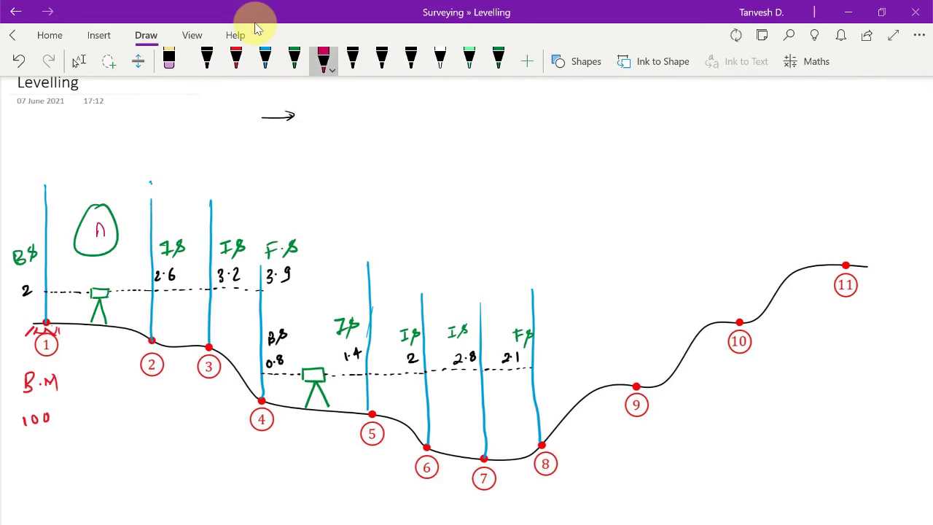
{"action": "mouse_move", "coordinate": [308, 336]}
{"action": "left_mouse_down"}
{"action": "mouse_move", "coordinate": [315, 357]}
{"action": "mouse_move", "coordinate": [315, 329]}
{"action": "left_mouse_up"}
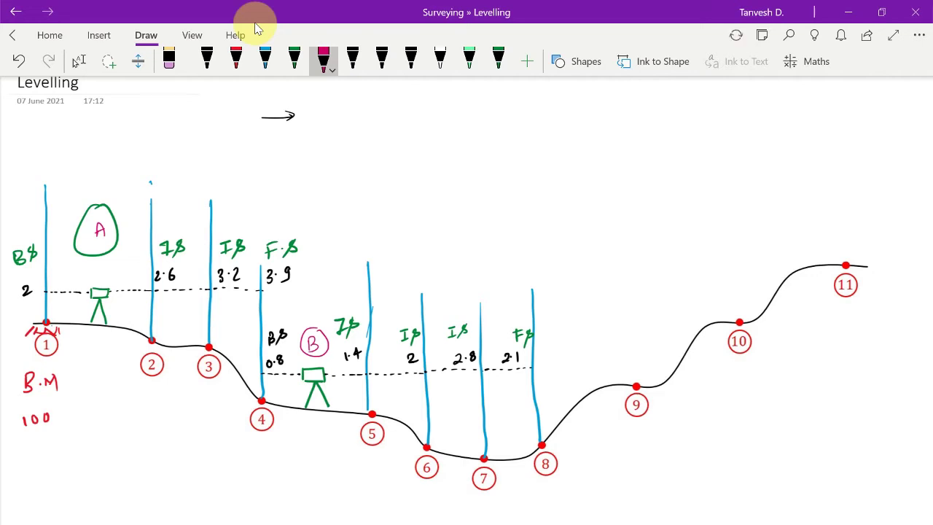
- Draw a green instrument just before point 9 with a dashed black sight line back to point 8's staff, marked "BS" 3.1
{"action": "left_click", "coordinate": [293, 60]}
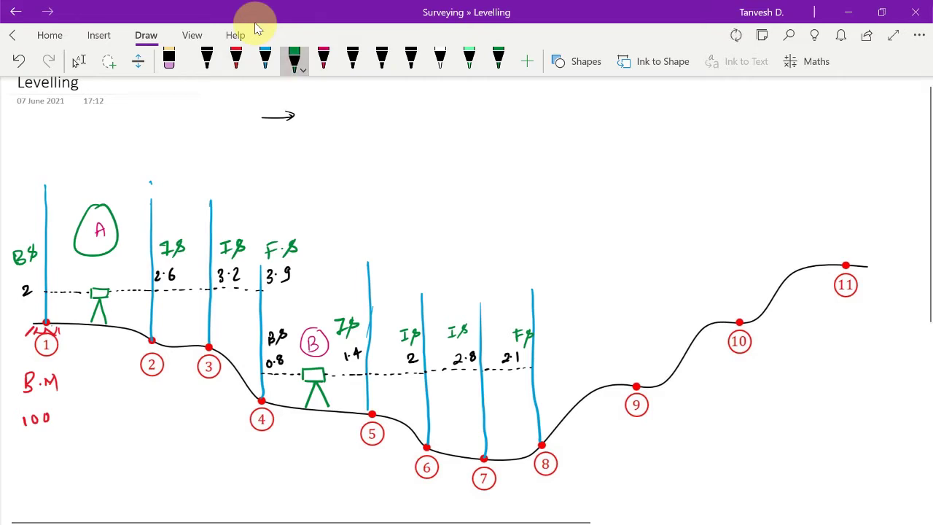
{"action": "mouse_move", "coordinate": [589, 389]}
{"action": "left_mouse_down"}
{"action": "mouse_move", "coordinate": [595, 362]}
{"action": "mouse_move", "coordinate": [603, 383]}
{"action": "mouse_move", "coordinate": [607, 360]}
{"action": "left_mouse_up"}
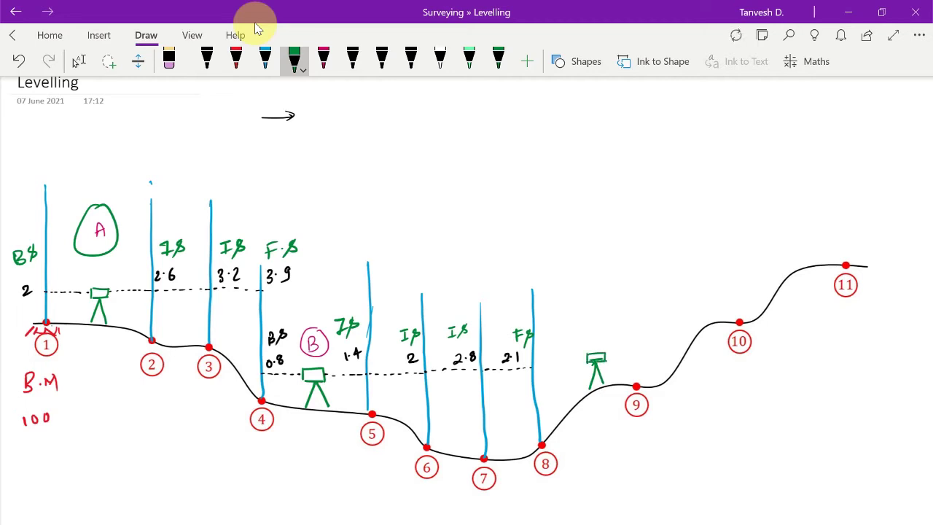
{"action": "left_click", "coordinate": [207, 61]}
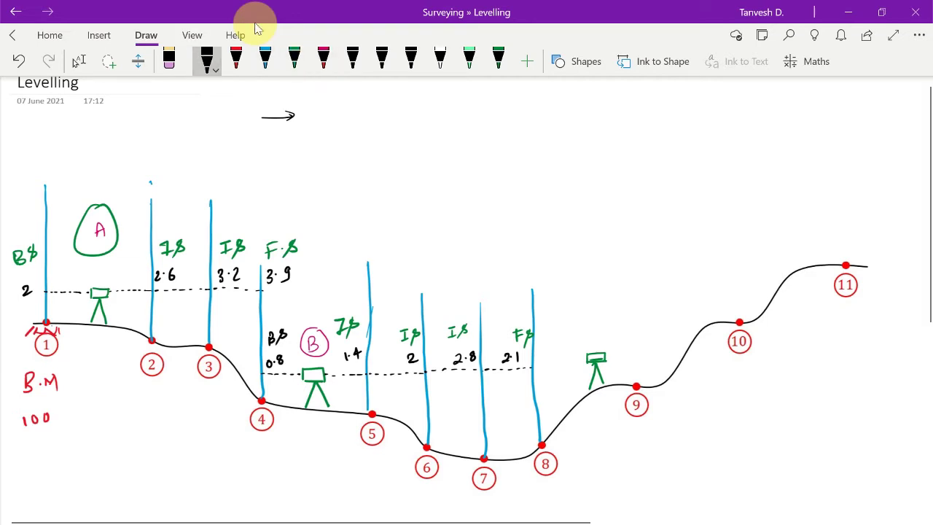
{"action": "left_click_drag", "start_coordinate": [551, 357], "coordinate": [584, 356]}
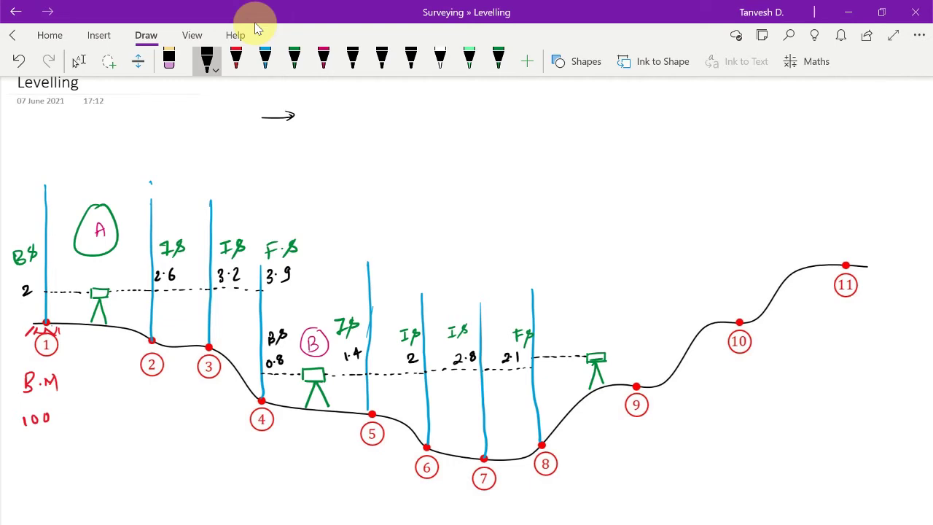
{"action": "mouse_move", "coordinate": [544, 338]}
{"action": "left_mouse_down"}
{"action": "mouse_move", "coordinate": [547, 349]}
{"action": "mouse_move", "coordinate": [559, 347]}
{"action": "left_mouse_up"}
{"action": "mouse_move", "coordinate": [549, 301]}
{"action": "left_mouse_down"}
{"action": "mouse_move", "coordinate": [553, 313]}
{"action": "mouse_move", "coordinate": [561, 305]}
{"action": "mouse_move", "coordinate": [565, 314]}
{"action": "left_mouse_up"}
- Draw a blue staff at point 9, extend the dashed black sight line to it and write the reading 0.9 labelled "FS"
{"action": "left_click", "coordinate": [266, 61]}
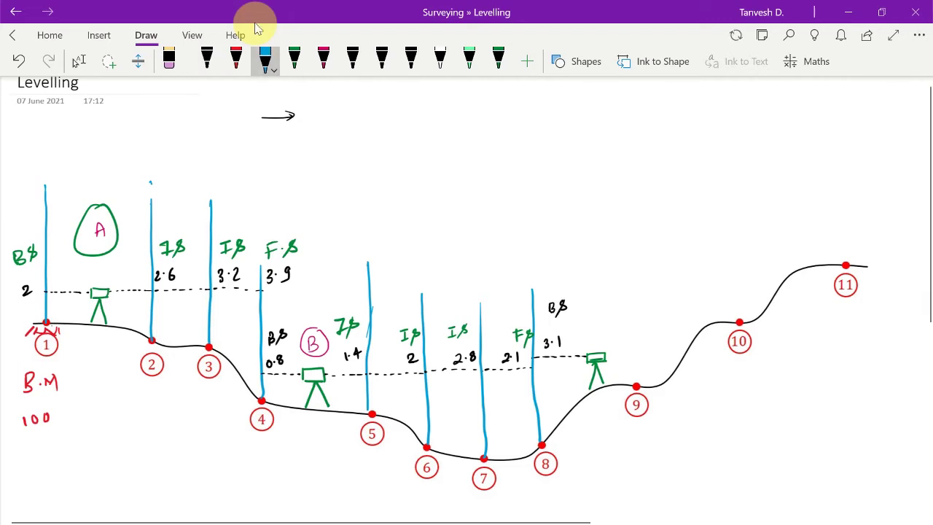
{"action": "left_click_drag", "start_coordinate": [634, 257], "coordinate": [636, 385]}
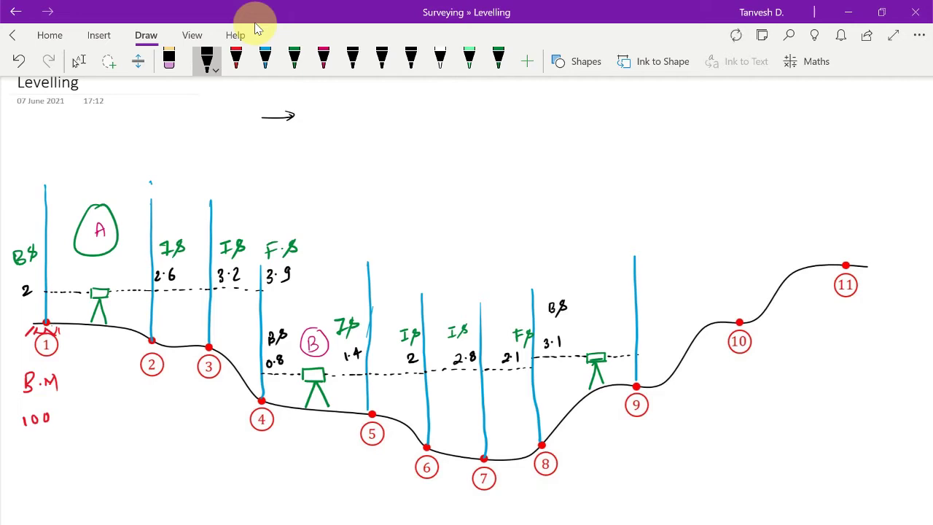
{"action": "left_click_drag", "start_coordinate": [607, 334], "coordinate": [619, 345]}
{"action": "left_click", "coordinate": [614, 342]}
{"action": "mouse_move", "coordinate": [616, 315]}
{"action": "left_mouse_down"}
{"action": "mouse_move", "coordinate": [622, 305]}
{"action": "mouse_move", "coordinate": [624, 316]}
{"action": "left_mouse_up"}
- Adjust the magenta pen's stroke thickness and write "C" above the third instrument
{"action": "left_click", "coordinate": [324, 60]}
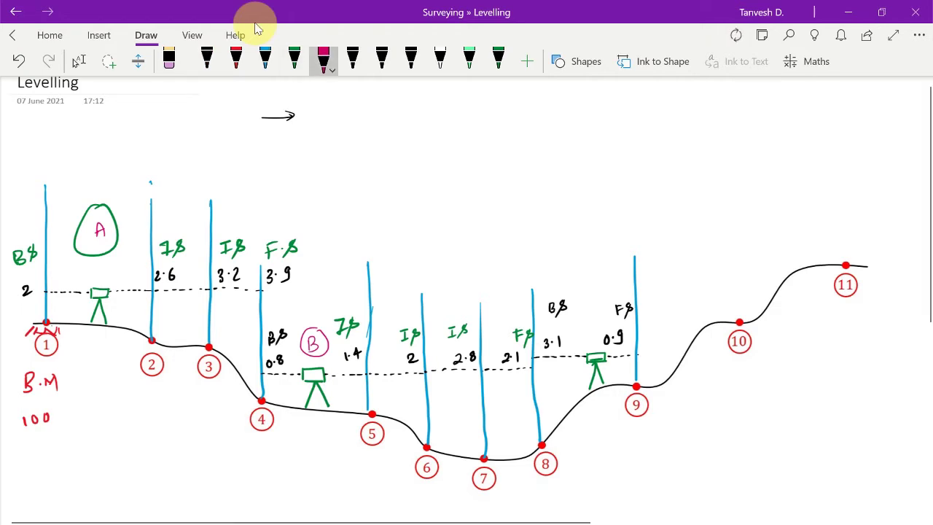
{"action": "left_click", "coordinate": [323, 59]}
{"action": "left_click", "coordinate": [374, 123]}
{"action": "left_click", "coordinate": [450, 194]}
{"action": "left_click_drag", "start_coordinate": [592, 328], "coordinate": [592, 337]}
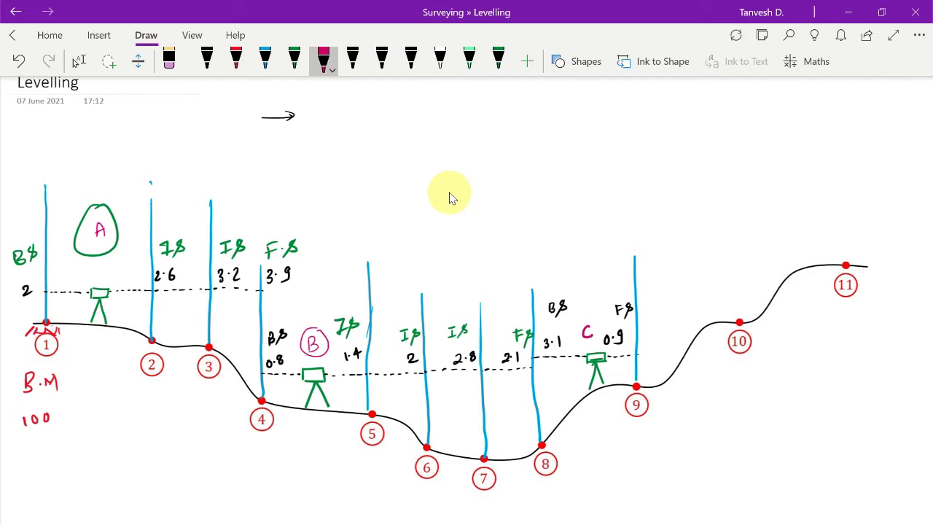
- Draw a green instrument just before point 10 with a dashed black sight line back to point 9's staff, marked "BS" 3
{"action": "left_click", "coordinate": [294, 61]}
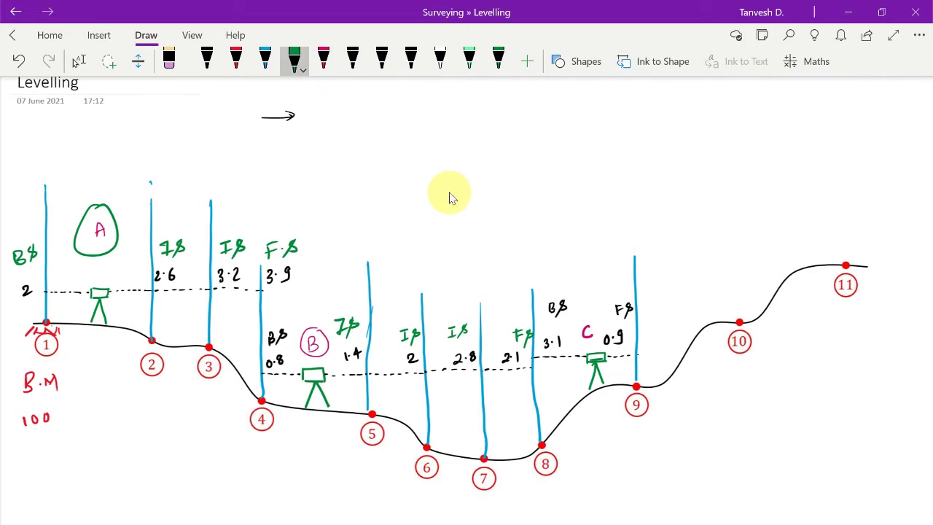
{"action": "mouse_move", "coordinate": [707, 307]}
{"action": "left_mouse_down"}
{"action": "mouse_move", "coordinate": [703, 325]}
{"action": "mouse_move", "coordinate": [715, 305]}
{"action": "mouse_move", "coordinate": [698, 308]}
{"action": "mouse_move", "coordinate": [717, 303]}
{"action": "left_mouse_up"}
{"action": "left_click", "coordinate": [206, 61]}
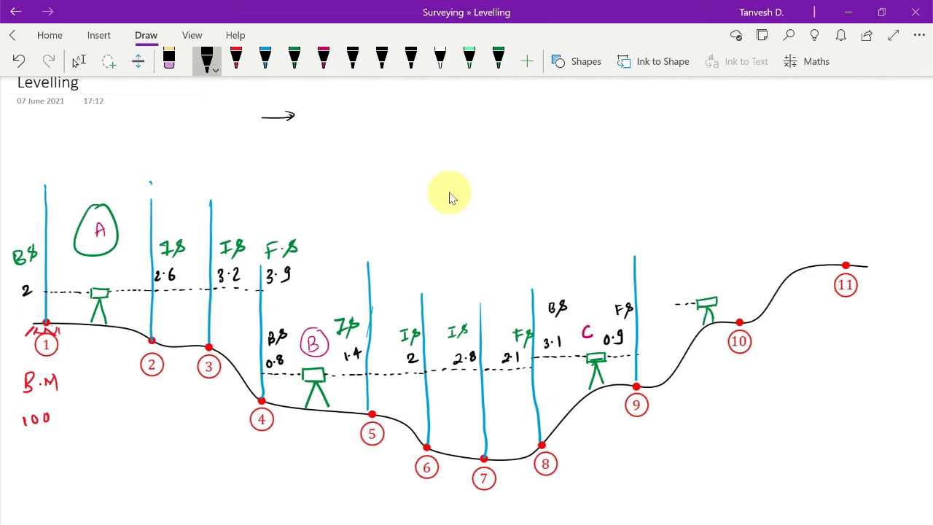
{"action": "left_click_drag", "start_coordinate": [640, 305], "coordinate": [651, 304]}
{"action": "left_click_drag", "start_coordinate": [639, 287], "coordinate": [639, 298]}
{"action": "mouse_move", "coordinate": [642, 264]}
{"action": "left_mouse_down"}
{"action": "mouse_move", "coordinate": [644, 276]}
{"action": "mouse_move", "coordinate": [658, 271]}
{"action": "mouse_move", "coordinate": [649, 279]}
{"action": "left_mouse_up"}
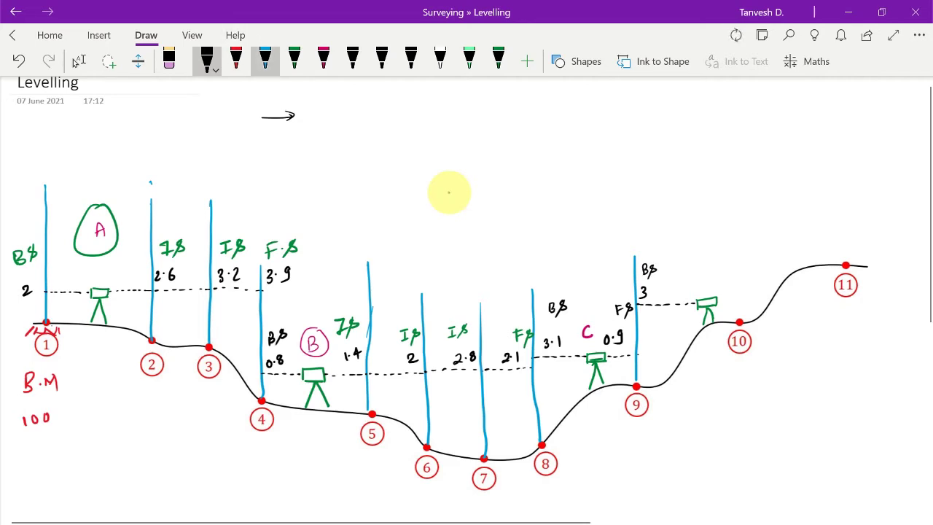
- Draw a blue staff at point 10, extend the dashed black sight line to it and write the reading 1.2 labelled "FS"
{"action": "left_click", "coordinate": [265, 61]}
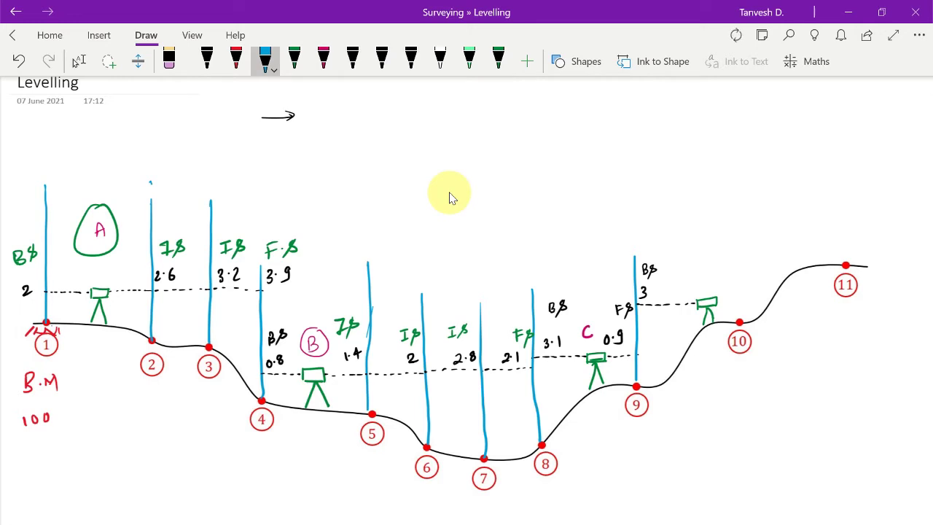
{"action": "left_click_drag", "start_coordinate": [740, 206], "coordinate": [741, 320]}
{"action": "left_click_drag", "start_coordinate": [741, 205], "coordinate": [741, 184]}
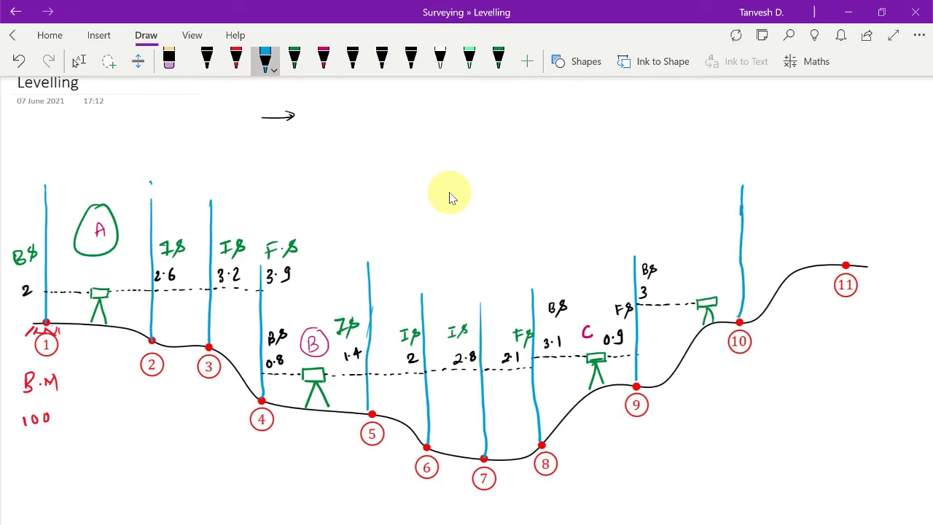
{"action": "left_click", "coordinate": [207, 61]}
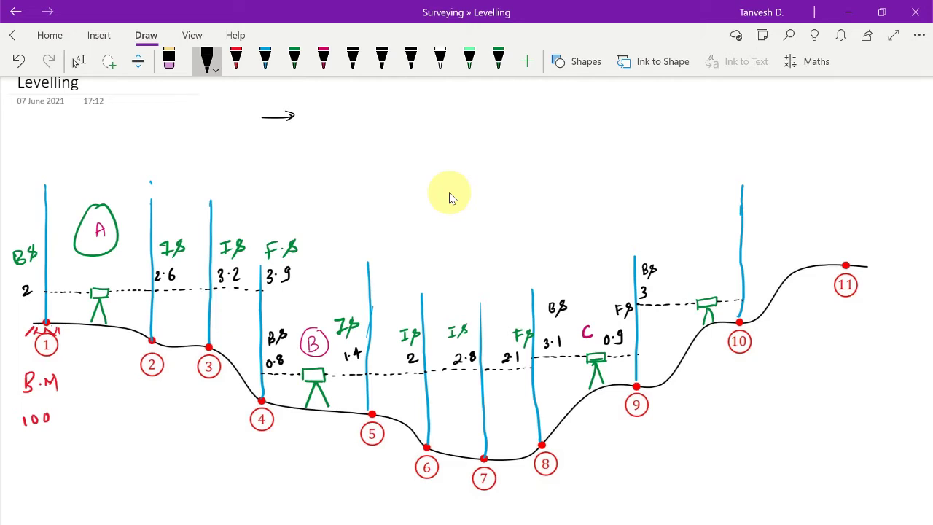
{"action": "mouse_move", "coordinate": [714, 279]}
{"action": "left_mouse_down"}
{"action": "mouse_move", "coordinate": [714, 290]}
{"action": "mouse_move", "coordinate": [734, 291]}
{"action": "left_mouse_up"}
{"action": "left_click", "coordinate": [719, 289]}
{"action": "left_click_drag", "start_coordinate": [709, 249], "coordinate": [708, 260]}
{"action": "mouse_move", "coordinate": [708, 247]}
{"action": "left_mouse_down"}
{"action": "mouse_move", "coordinate": [717, 247]}
{"action": "mouse_move", "coordinate": [718, 263]}
{"action": "left_mouse_up"}
- Write "D" in magenta above the fourth instrument, between points 9 and 10
{"action": "left_click", "coordinate": [322, 61]}
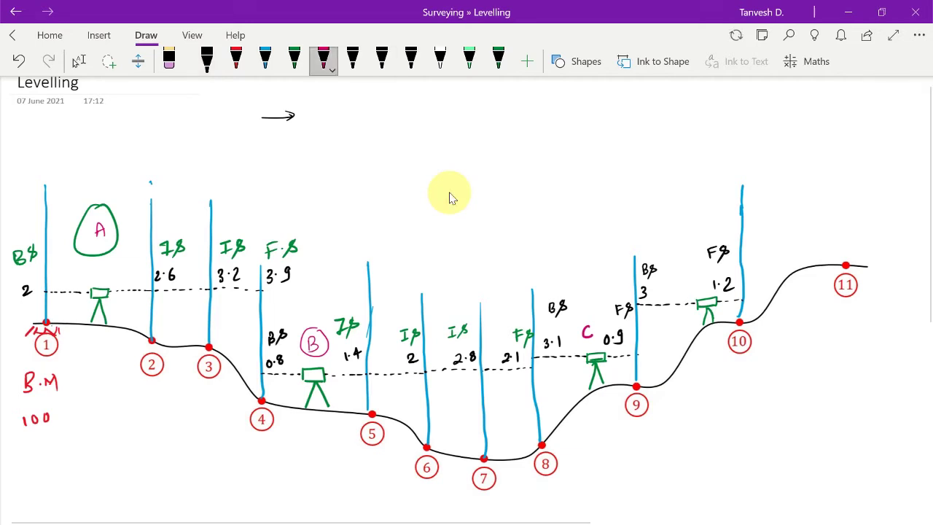
{"action": "left_click_drag", "start_coordinate": [685, 276], "coordinate": [684, 293]}
{"action": "left_click_drag", "start_coordinate": [685, 276], "coordinate": [685, 294]}
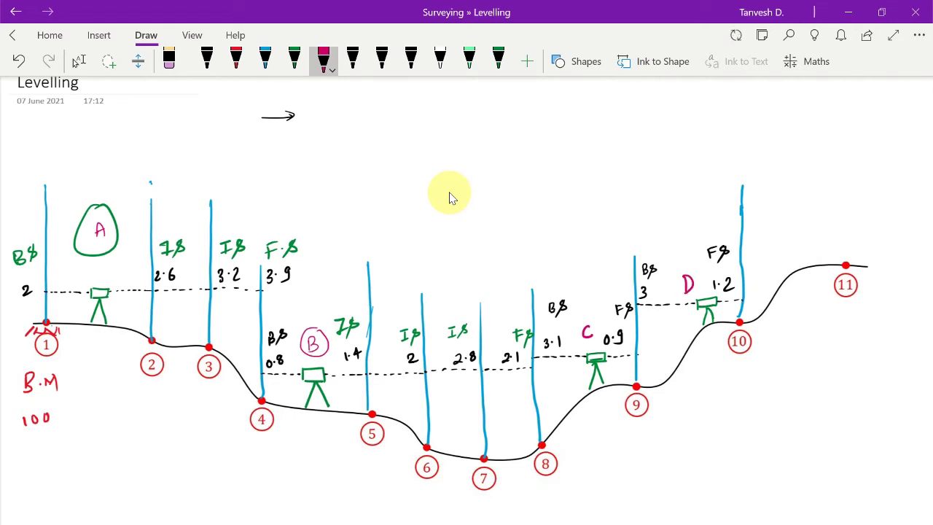
- Draw a green instrument just before point 11 and a dashed black sight line from it back to the staff at point 10
{"action": "left_click", "coordinate": [294, 61]}
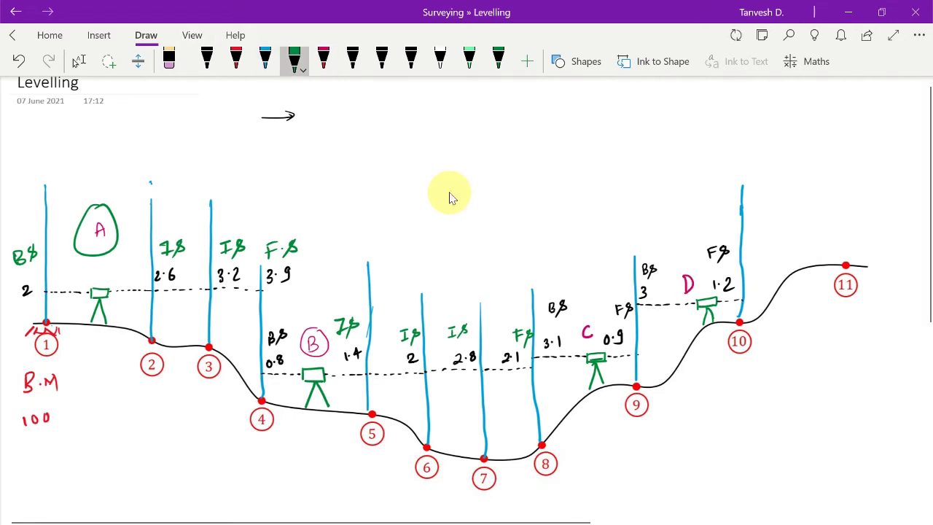
{"action": "mouse_move", "coordinate": [802, 252]}
{"action": "left_mouse_down"}
{"action": "mouse_move", "coordinate": [797, 271]}
{"action": "mouse_move", "coordinate": [810, 268]}
{"action": "mouse_move", "coordinate": [813, 250]}
{"action": "mouse_move", "coordinate": [792, 241]}
{"action": "mouse_move", "coordinate": [789, 253]}
{"action": "left_mouse_up"}
{"action": "left_click", "coordinate": [206, 60]}
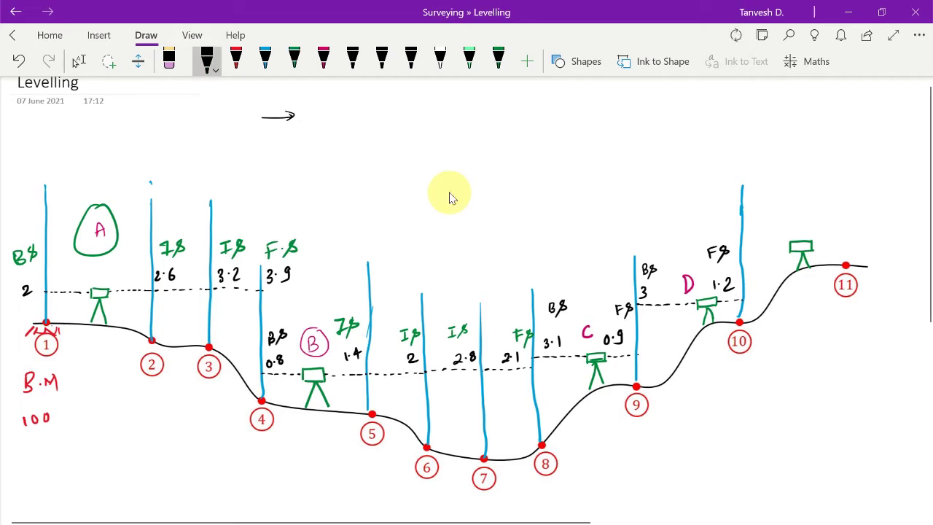
{"action": "left_click_drag", "start_coordinate": [767, 245], "coordinate": [771, 246]}
{"action": "left_click_drag", "start_coordinate": [775, 245], "coordinate": [778, 246]}
{"action": "left_click_drag", "start_coordinate": [782, 245], "coordinate": [786, 245]}
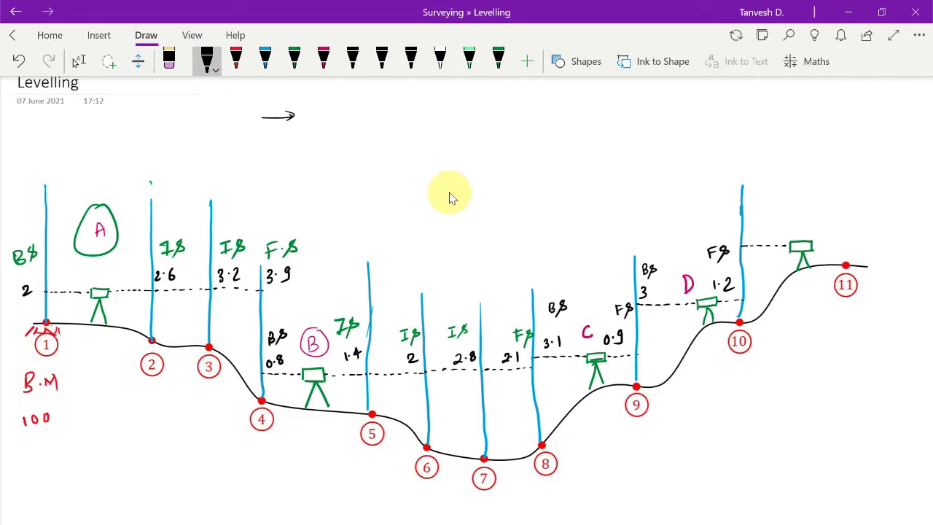
- Write the reading 2.4 in black beside the staff at point 10 and label it "BS" above
{"action": "left_click_drag", "start_coordinate": [748, 228], "coordinate": [770, 238]}
{"action": "mouse_move", "coordinate": [751, 198]}
{"action": "left_mouse_down"}
{"action": "mouse_move", "coordinate": [751, 211]}
{"action": "mouse_move", "coordinate": [763, 208]}
{"action": "left_mouse_up"}
{"action": "left_click_drag", "start_coordinate": [760, 212], "coordinate": [769, 196]}
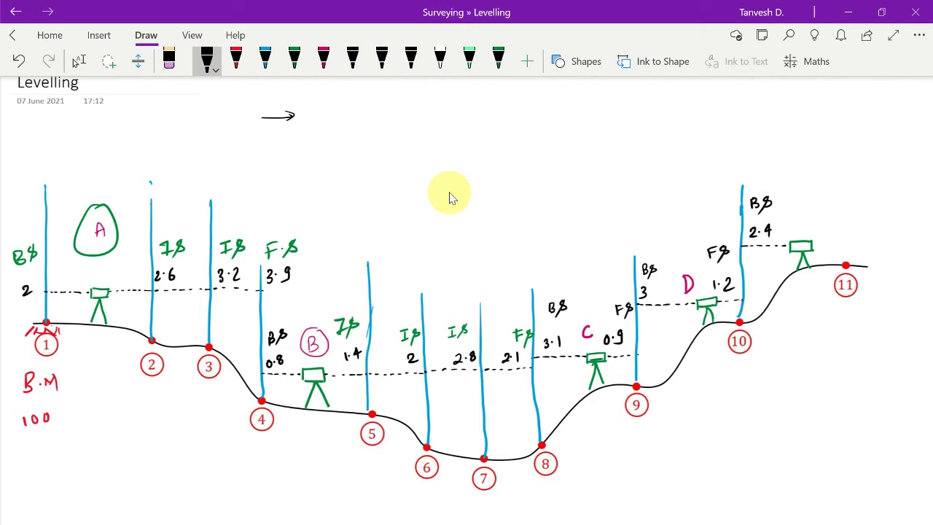
- Draw a blue staff at point 11 and extend the dashed black sight line from the last instrument to it
{"action": "left_click", "coordinate": [265, 61]}
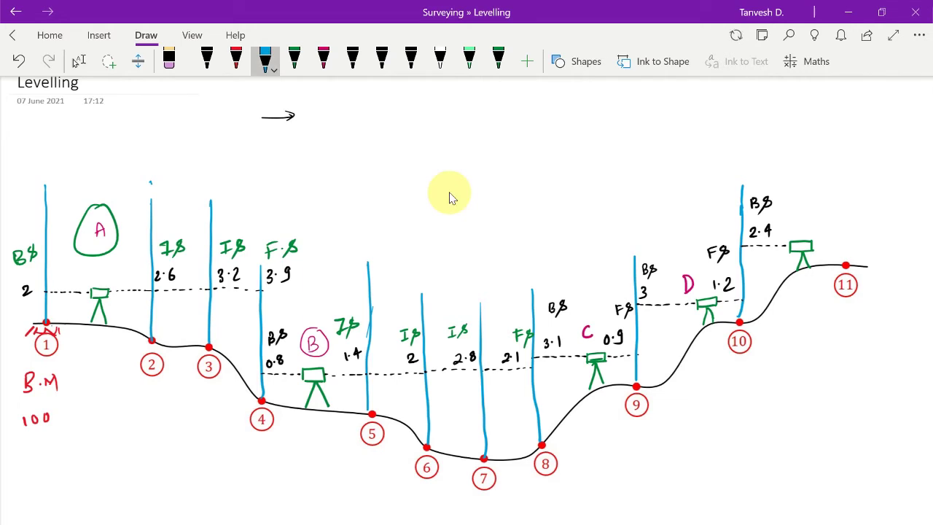
{"action": "left_click_drag", "start_coordinate": [845, 147], "coordinate": [843, 263]}
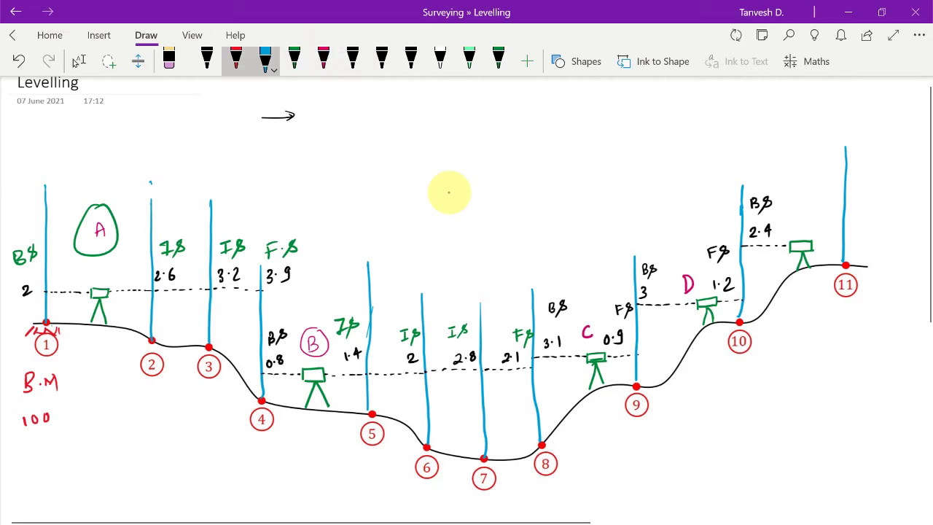
{"action": "left_click", "coordinate": [207, 61]}
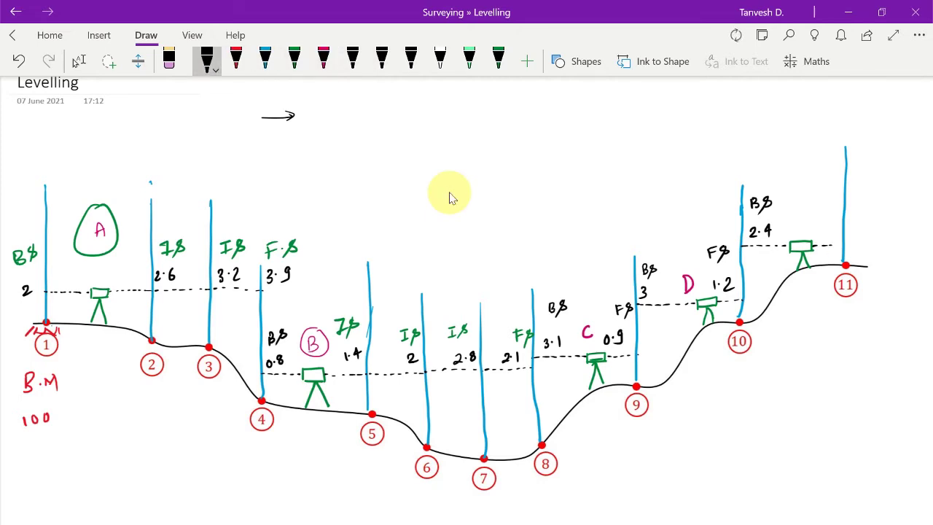
- Write the reading 0.8 in black beside the staff at point 11 and label it "FS" above
{"action": "left_click_drag", "start_coordinate": [854, 226], "coordinate": [869, 225]}
{"action": "left_click_drag", "start_coordinate": [859, 194], "coordinate": [858, 208]}
{"action": "mouse_move", "coordinate": [857, 188]}
{"action": "left_mouse_down"}
{"action": "mouse_move", "coordinate": [869, 188]}
{"action": "mouse_move", "coordinate": [866, 198]}
{"action": "left_mouse_up"}
{"action": "left_click_drag", "start_coordinate": [877, 191], "coordinate": [870, 204]}
{"action": "left_click", "coordinate": [868, 229]}
{"action": "left_click_drag", "start_coordinate": [870, 223], "coordinate": [869, 224]}
{"action": "left_click_drag", "start_coordinate": [861, 187], "coordinate": [857, 196]}
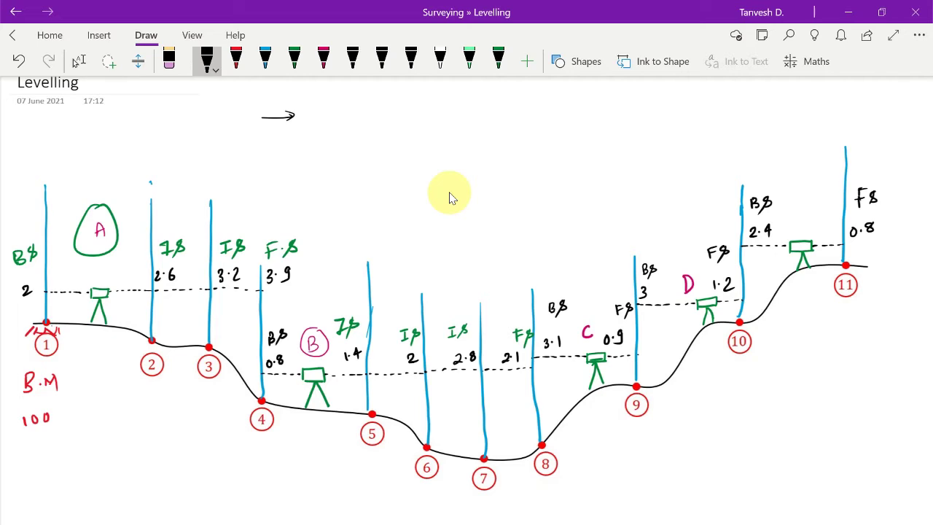
- Switch to the Book1 workbook in Excel and place it side by side with the OneNote levelling sketch
{"action": "key", "text": "alt+Tab"}
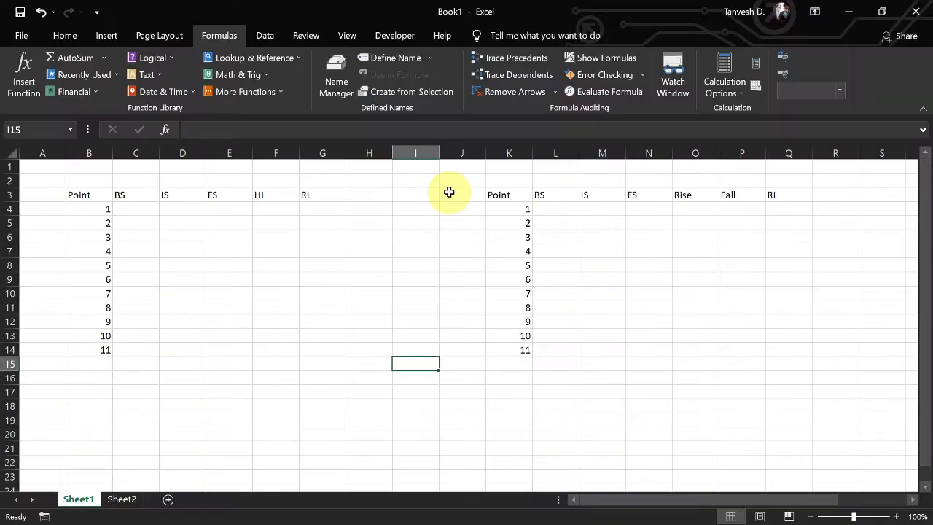
{"action": "key", "text": "super+Right"}
{"action": "left_click", "coordinate": [166, 117]}
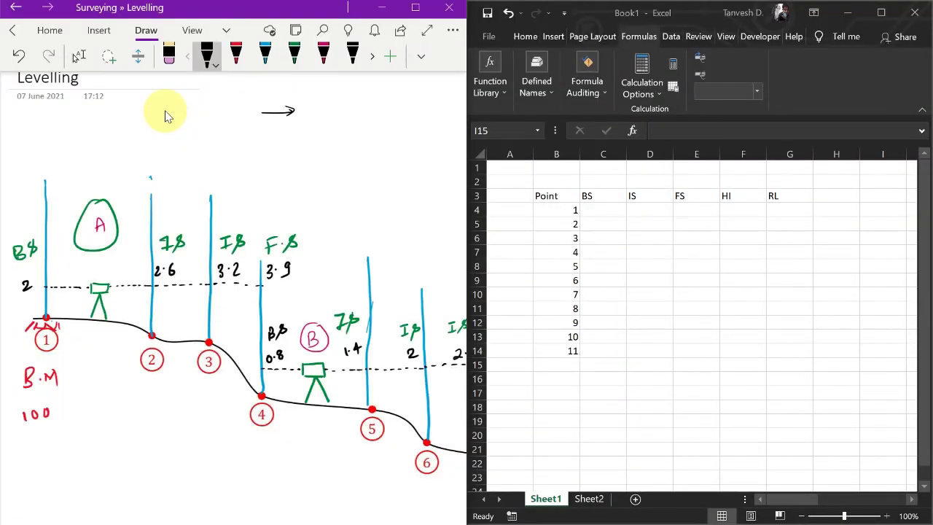
- Merge and centre cells C2:F2 above the BS, IS, FS and HI headings
{"action": "left_click", "coordinate": [588, 187]}
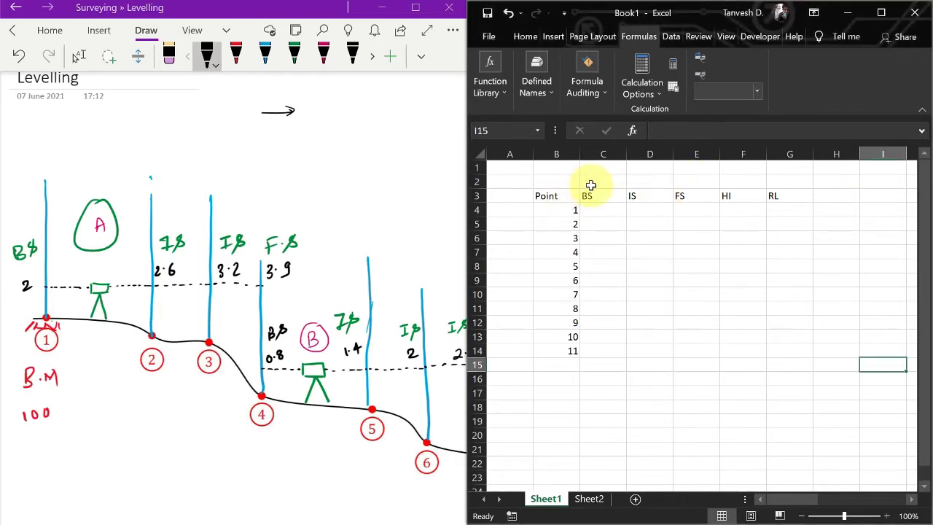
{"action": "left_click", "coordinate": [599, 178]}
{"action": "left_click_drag", "start_coordinate": [604, 183], "coordinate": [739, 180]}
{"action": "left_click", "coordinate": [525, 37]}
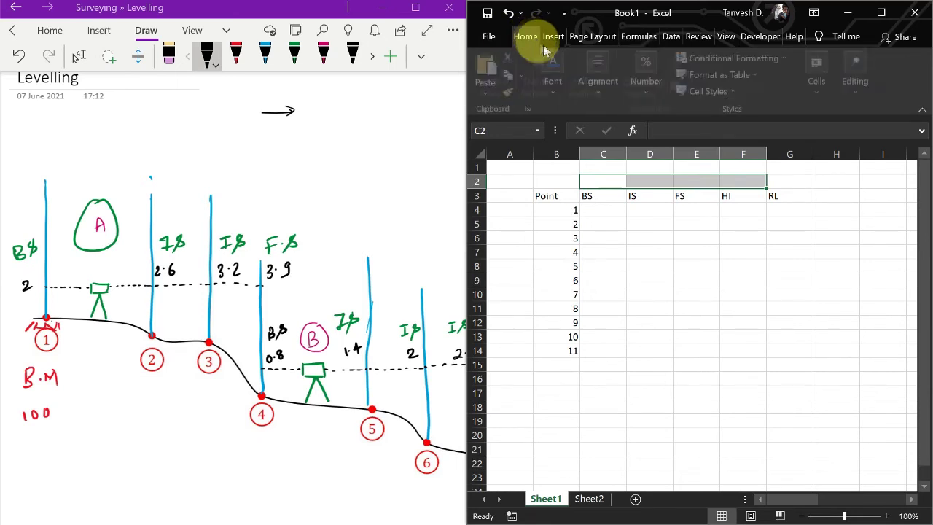
{"action": "left_click", "coordinate": [601, 86]}
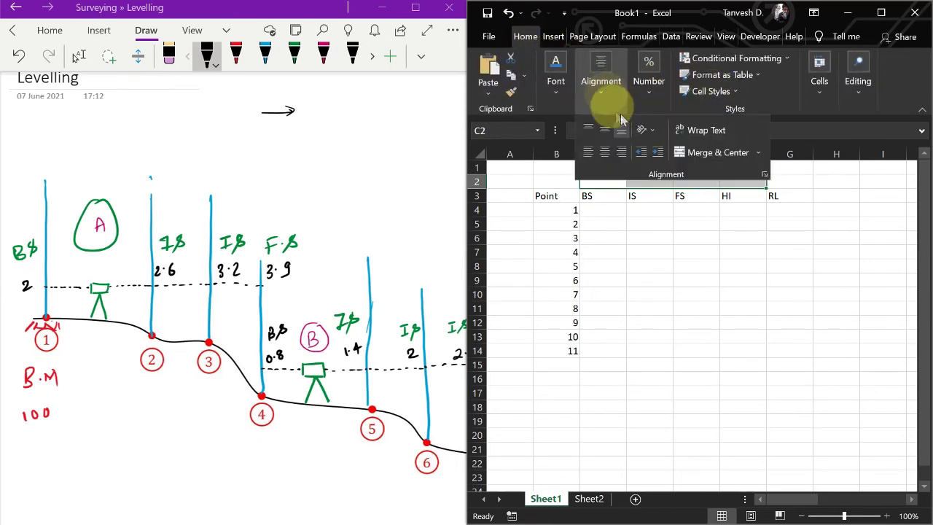
{"action": "left_click", "coordinate": [716, 154]}
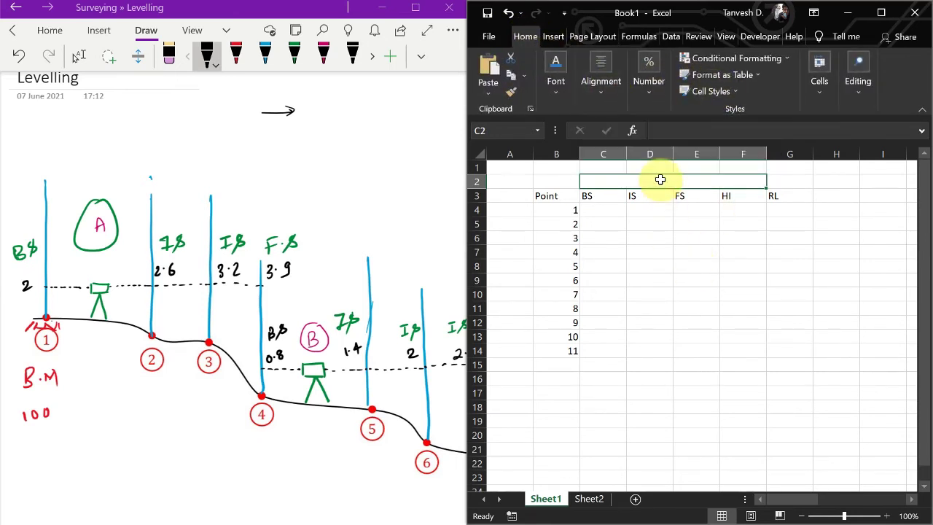
- Title the merged cell above the table headings "Height of instrument method"
{"action": "type", "text": "Height of i"}
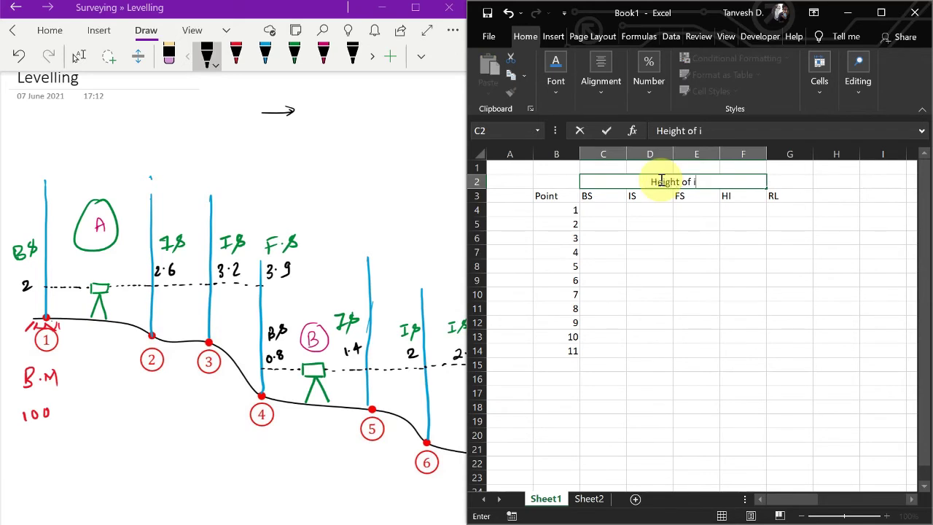
{"action": "type", "text": "nstrument me"}
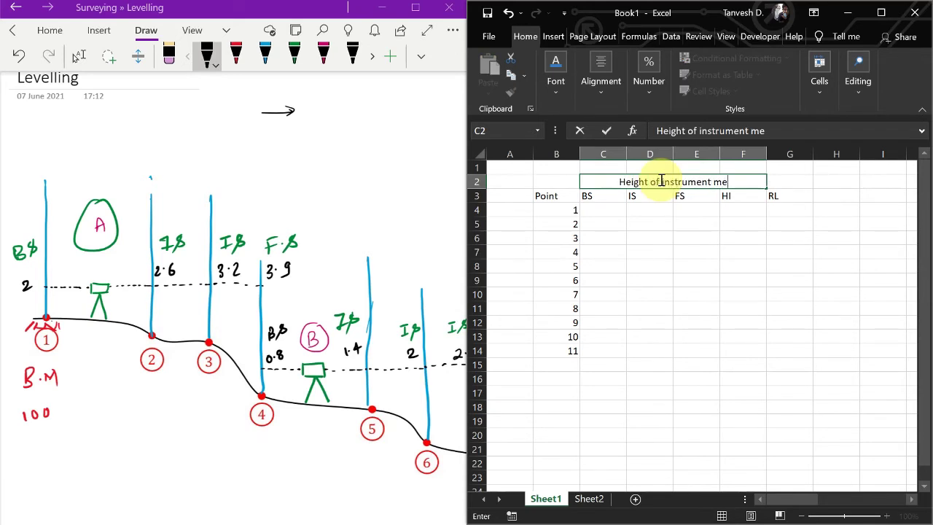
{"action": "type", "text": "nthod"}
{"action": "key", "text": "Return"}
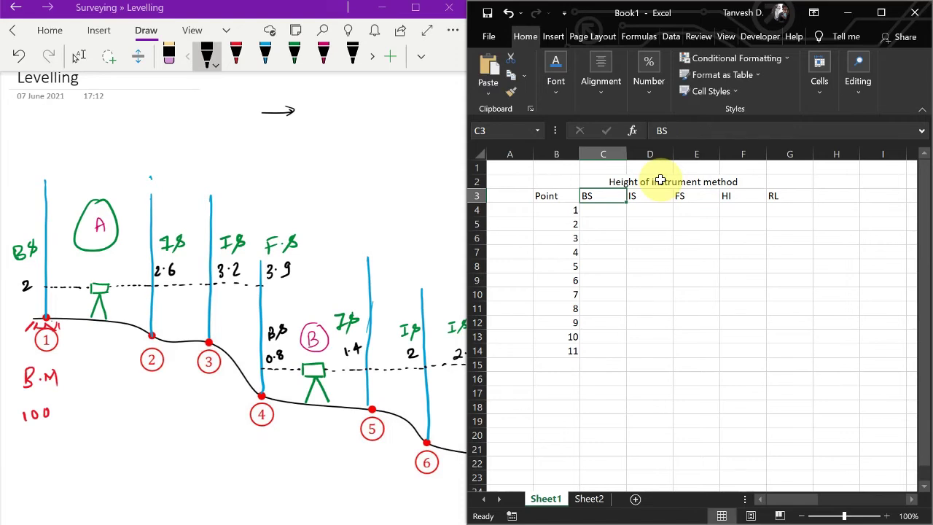
- Go through the Point column and the BS, IS, FS, HI and RL headings of the levelling table
{"action": "left_click", "coordinate": [614, 211]}
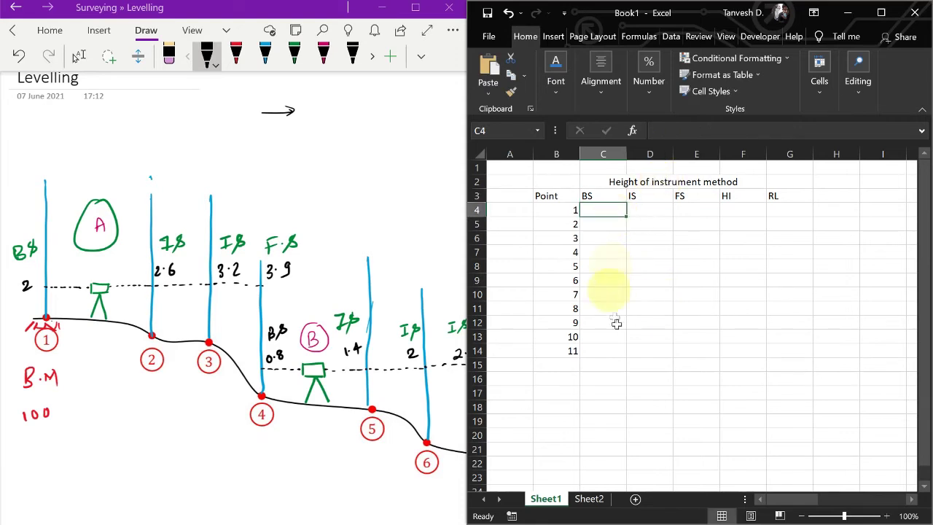
{"action": "left_click", "coordinate": [536, 208]}
{"action": "key", "text": "Down"}
{"action": "key", "text": "Down"}
{"action": "key", "text": "Down"}
{"action": "key", "text": "Down"}
{"action": "key", "text": "Down"}
{"action": "key", "text": "Up"}
{"action": "key", "text": "Up"}
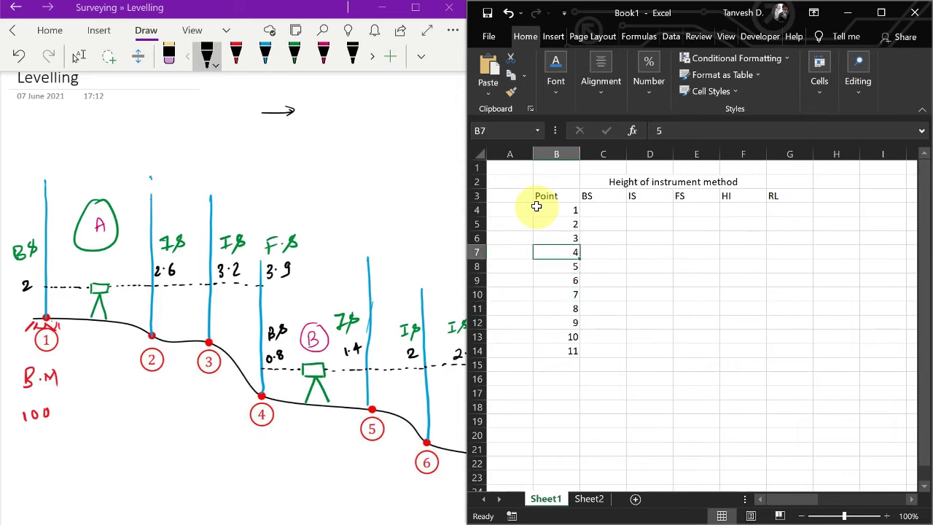
{"action": "key", "text": "Up"}
{"action": "key", "text": "Up"}
{"action": "key", "text": "Up"}
{"action": "key", "text": "Up"}
{"action": "key", "text": "Up"}
{"action": "key", "text": "Up"}
{"action": "key", "text": "Right"}
{"action": "key", "text": "Down"}
{"action": "key", "text": "Down"}
{"action": "key", "text": "Right"}
{"action": "key", "text": "Left"}
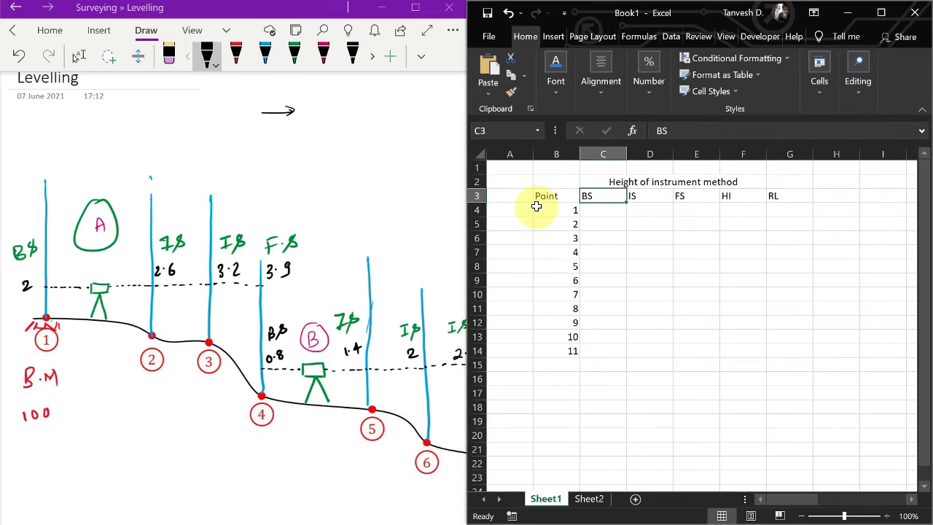
{"action": "key", "text": "Right"}
{"action": "key", "text": "Right"}
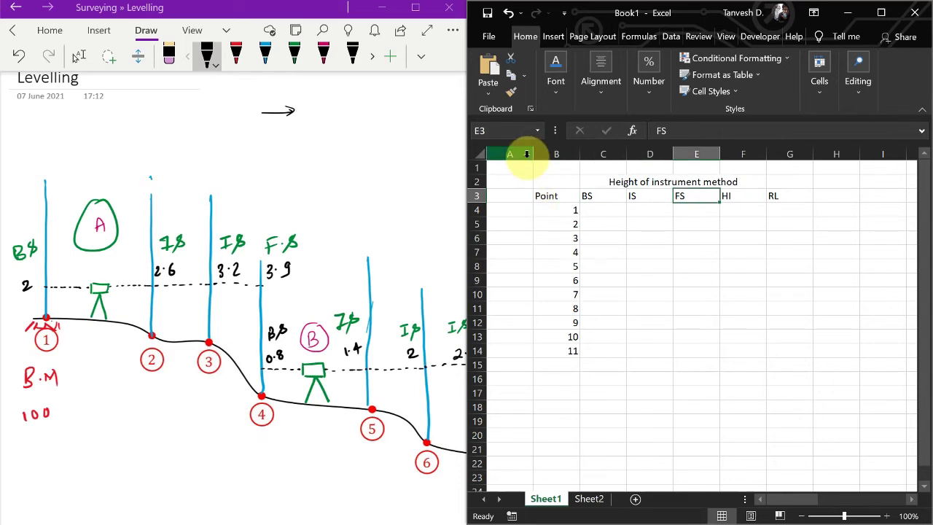
{"action": "key", "text": "Right"}
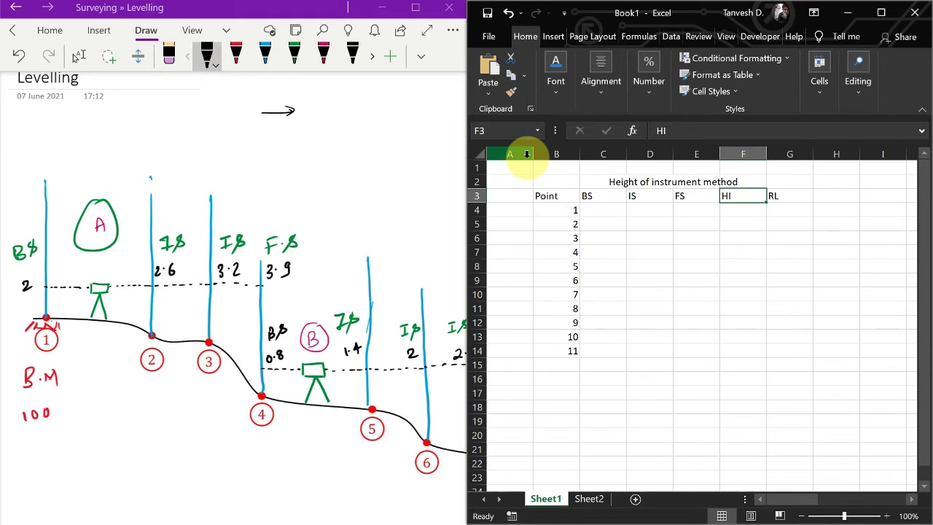
{"action": "key", "text": "Right"}
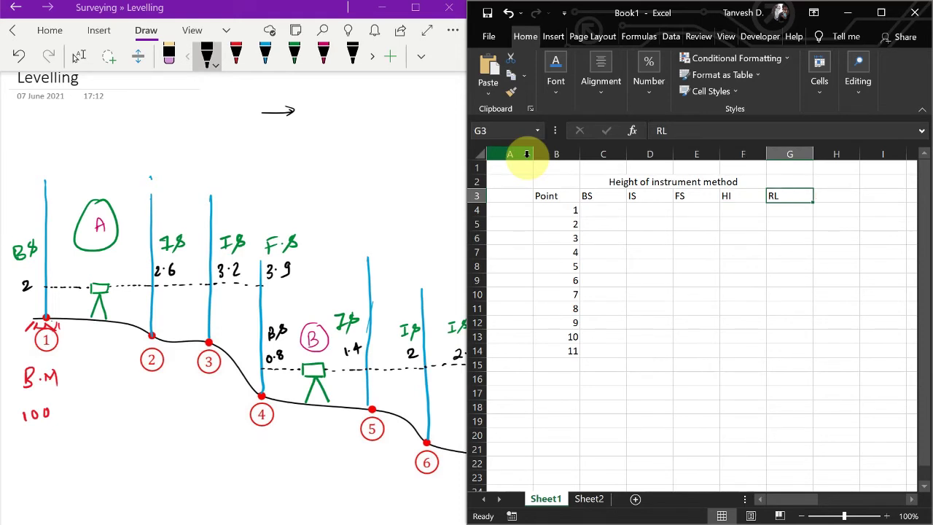
- Enter the benchmark level 100 as the RL of point 1 in cell G4
{"action": "key", "text": "Down"}
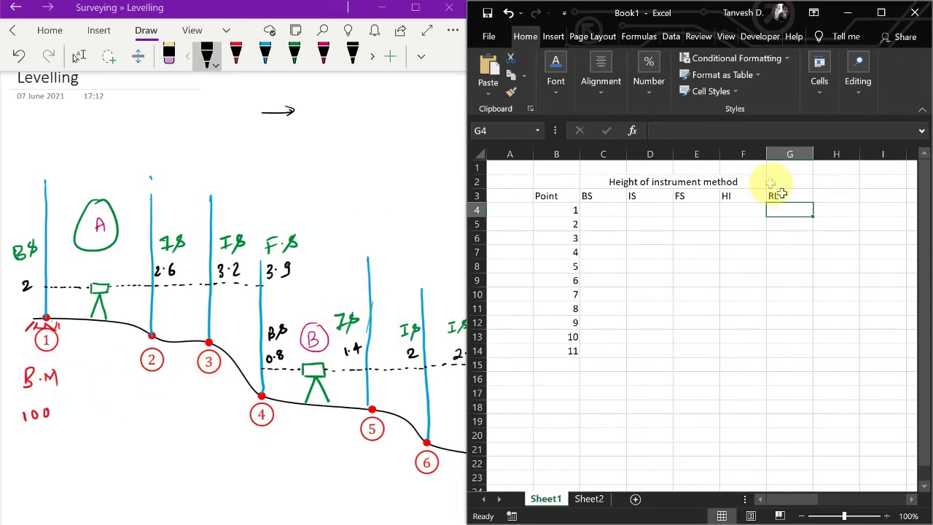
{"action": "type", "text": "100"}
{"action": "key", "text": "Return"}
{"action": "key", "text": "Up"}
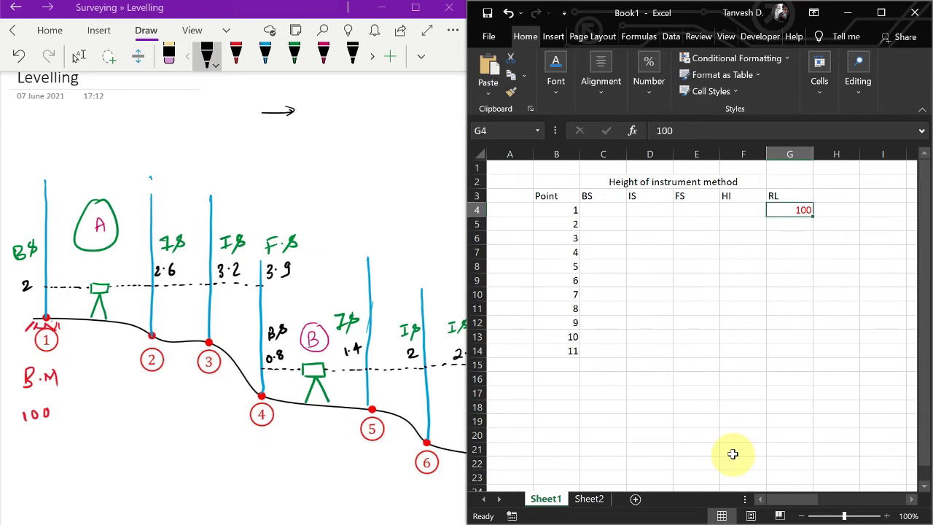
- Enter the BS reading 2 for point 1 in cell C4
{"action": "key", "text": "Left"}
{"action": "key", "text": "Left"}
{"action": "key", "text": "Left"}
{"action": "key", "text": "Left"}
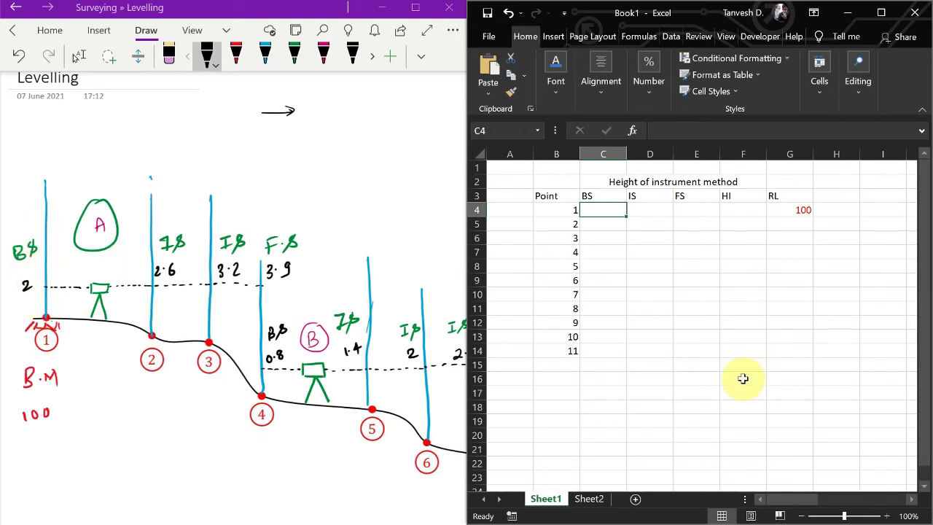
{"action": "type", "text": "2"}
{"action": "key", "text": "Return"}
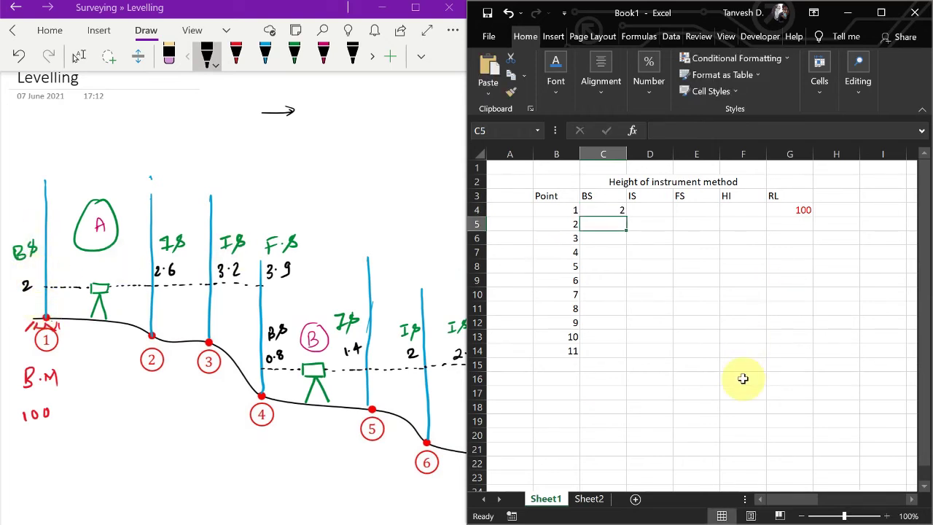
- Enter the IS readings 2.6 for point 2 and 3.2 for point 3 in cells D5 and D6
{"action": "key", "text": "Up"}
{"action": "key", "text": "Right"}
{"action": "key", "text": "Right"}
{"action": "key", "text": "Right"}
{"action": "key", "text": "Left"}
{"action": "key", "text": "Left"}
{"action": "key", "text": "Left"}
{"action": "key", "text": "Down"}
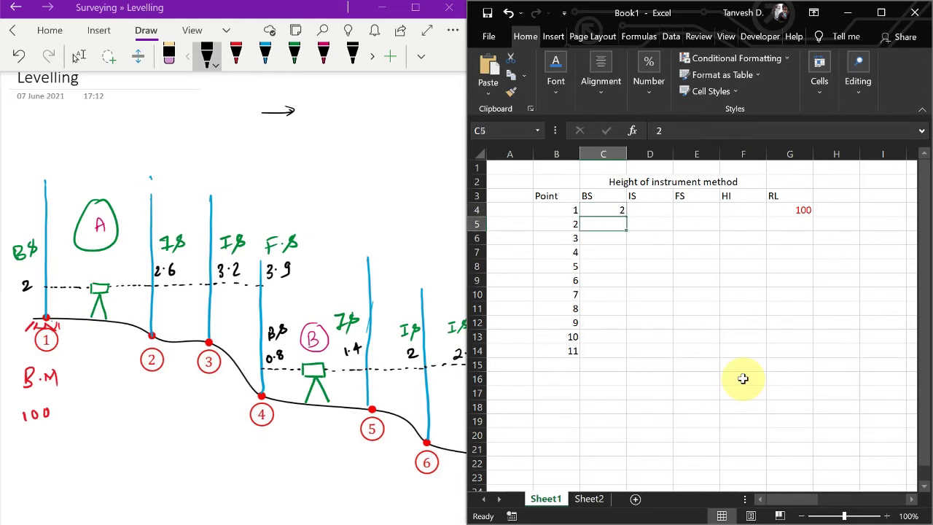
{"action": "key", "text": "Right"}
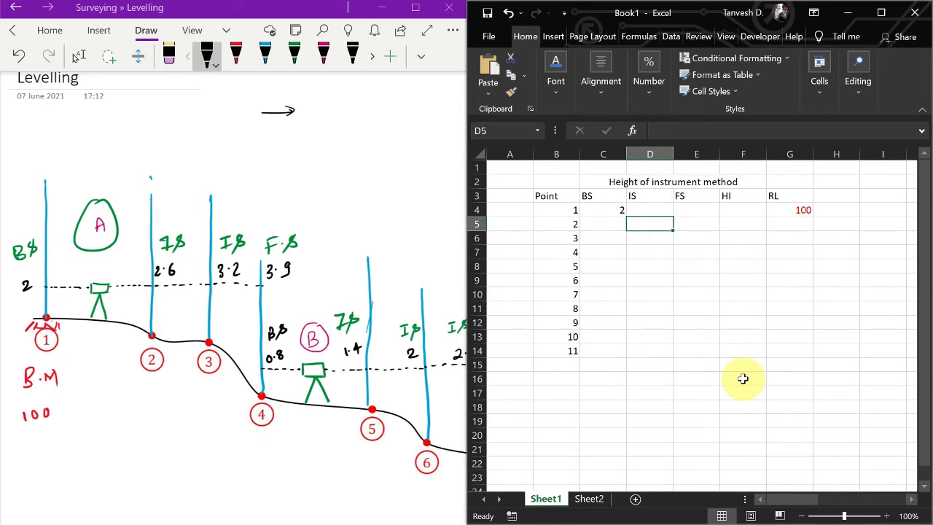
{"action": "type", "text": "2.6"}
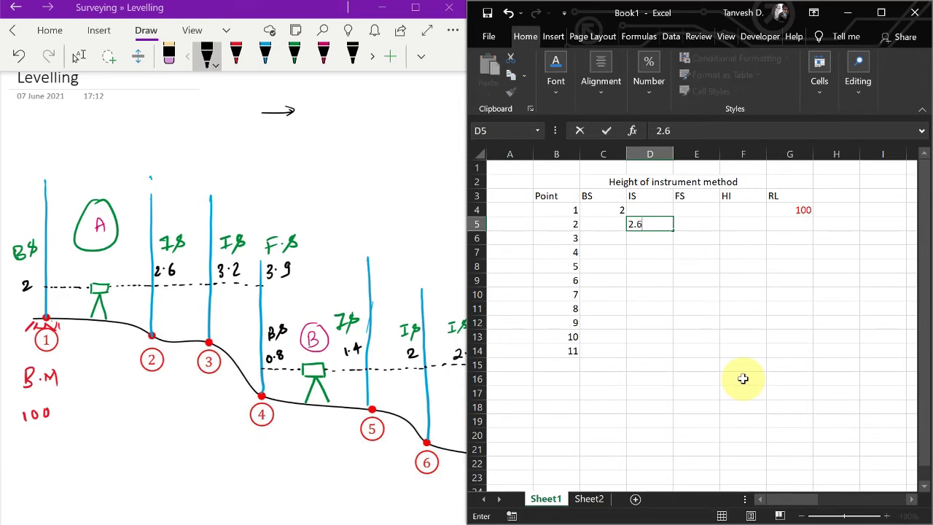
{"action": "key", "text": "Return"}
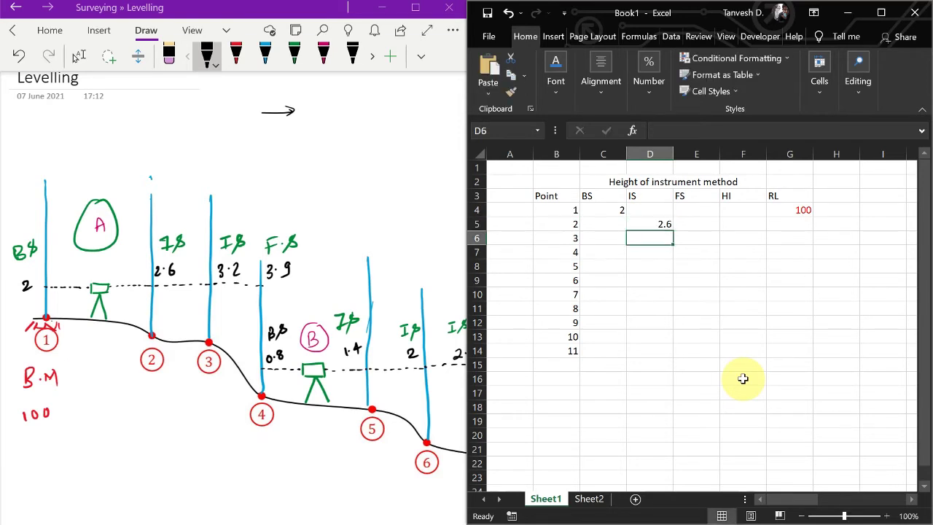
{"action": "type", "text": "3.2"}
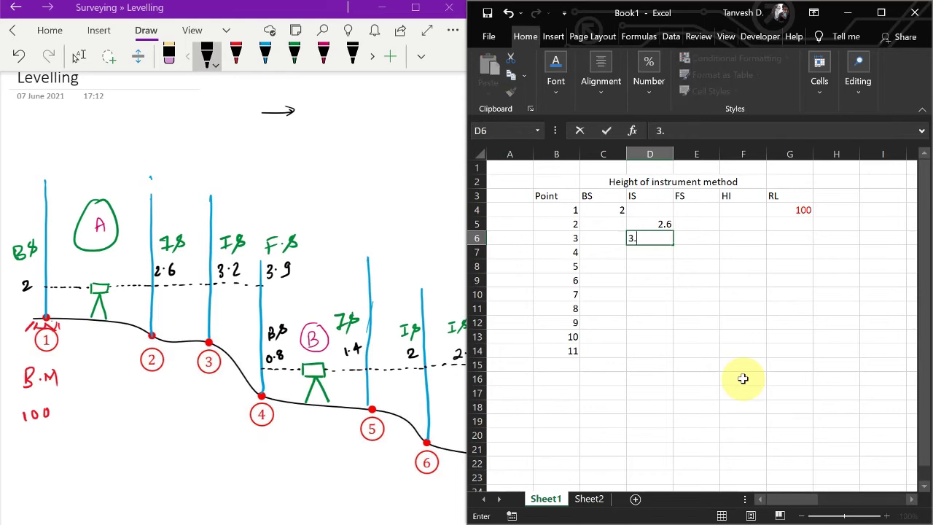
{"action": "key", "text": "Return"}
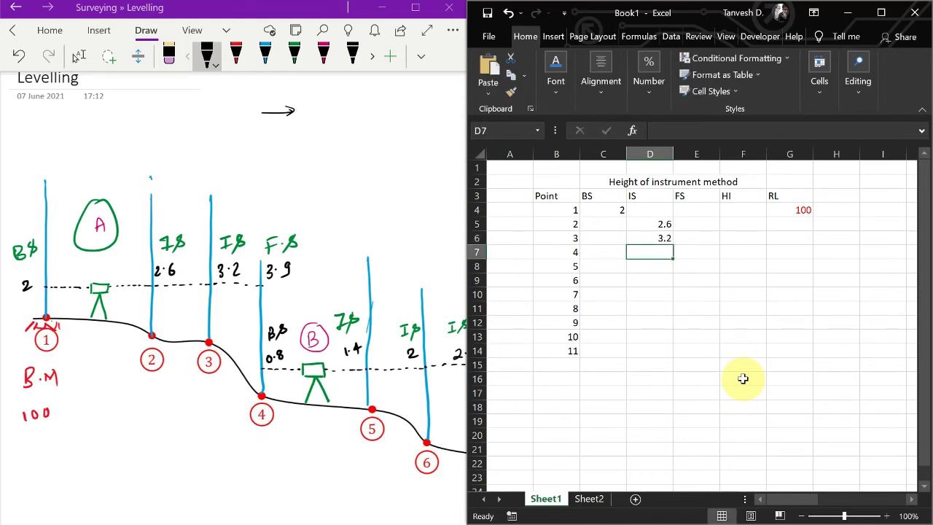
- Enter the FS reading 3.9 and the BS reading 0.8 for point 4 in row 7
{"action": "key", "text": "Right"}
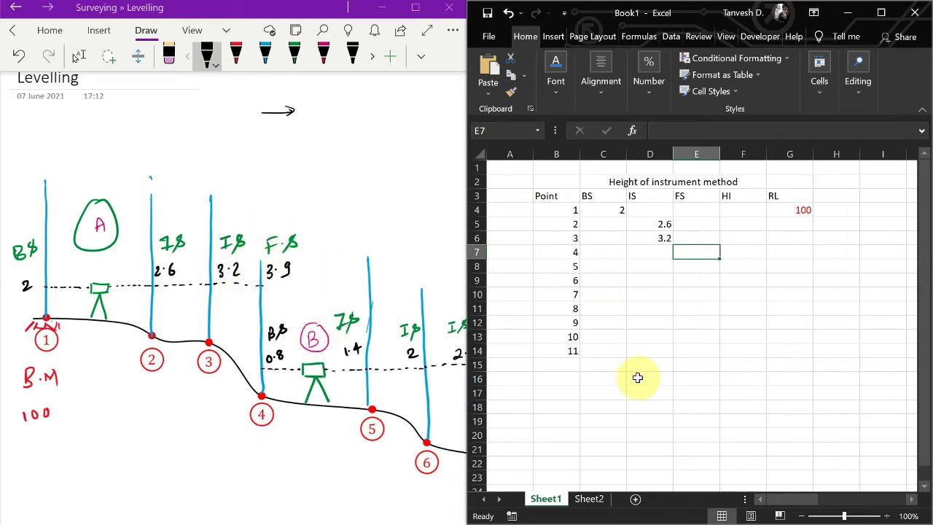
{"action": "type", "text": "3.9"}
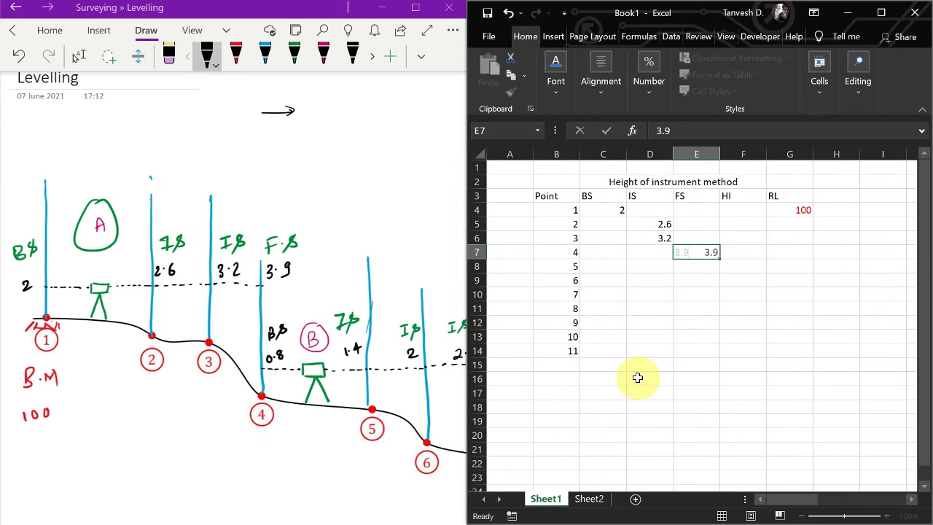
{"action": "key", "text": "Return"}
{"action": "key", "text": "Up"}
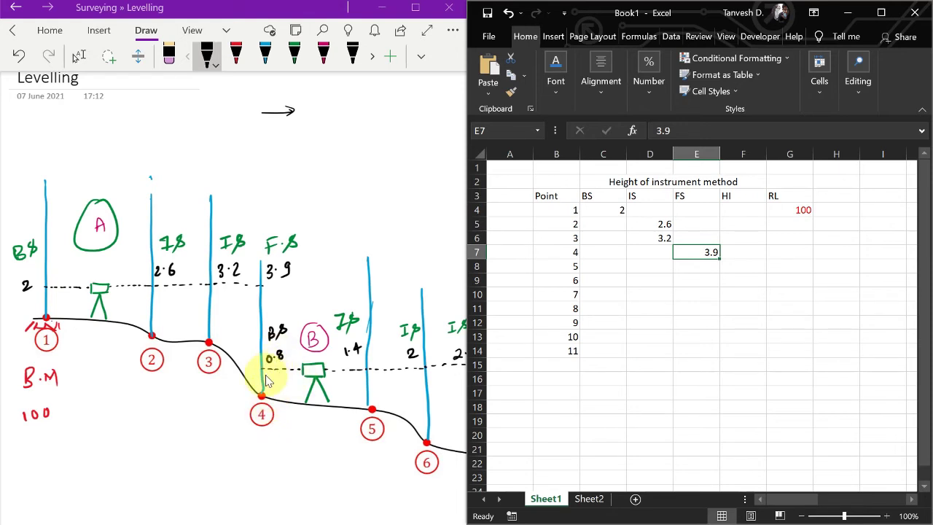
{"action": "key", "text": "Left"}
{"action": "key", "text": "Left"}
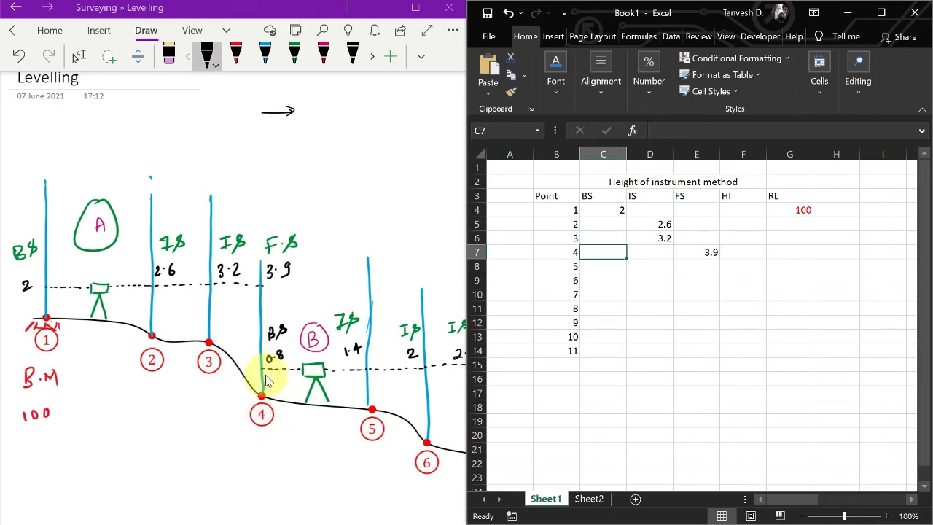
{"action": "type", "text": "0.8"}
{"action": "key", "text": "Return"}
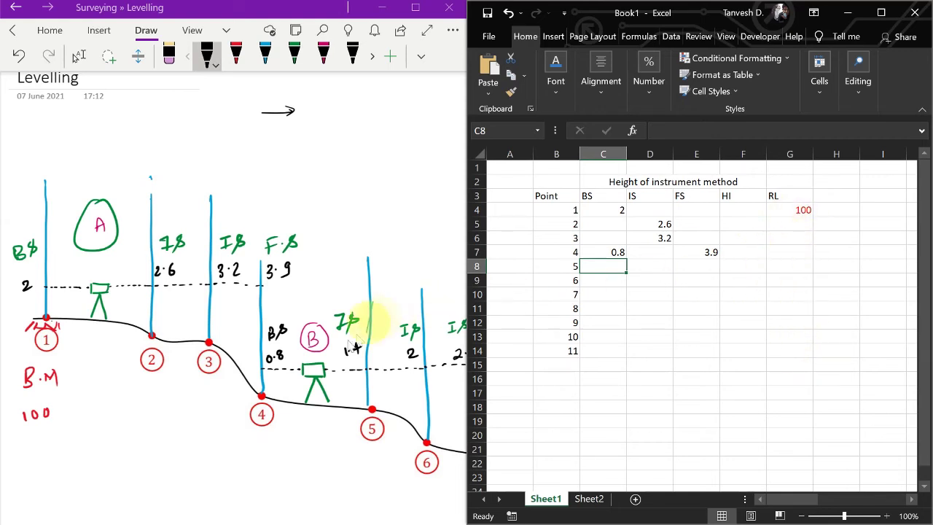
{"action": "left_click", "coordinate": [215, 436]}
{"action": "left_click_drag", "start_coordinate": [277, 455], "coordinate": [309, 457]}
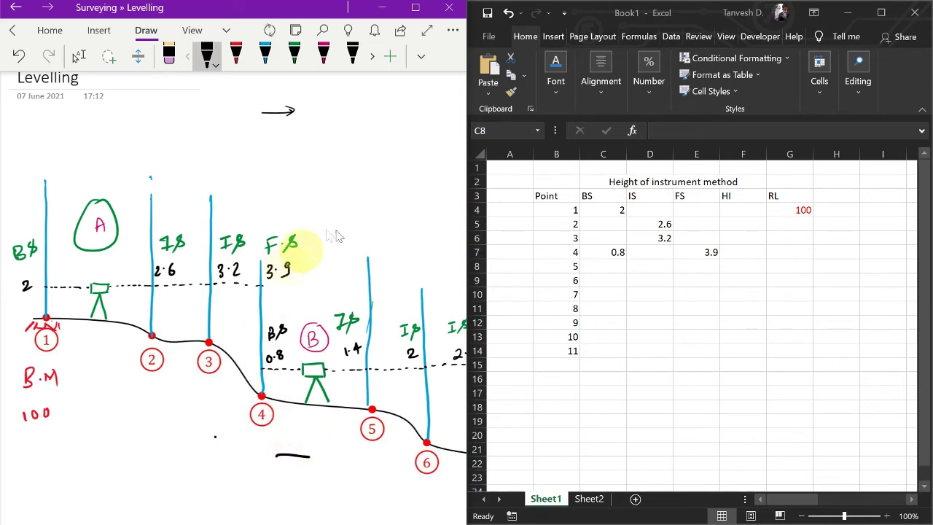
- Enter the IS readings 1.4 for point 5 and 2 for point 6 in cells D8 and D9
{"action": "scroll", "coordinate": [335, 236], "scroll_direction": "right", "scroll_amount": 8}
{"action": "scroll", "coordinate": [335, 237], "scroll_direction": "left", "scroll_amount": 6}
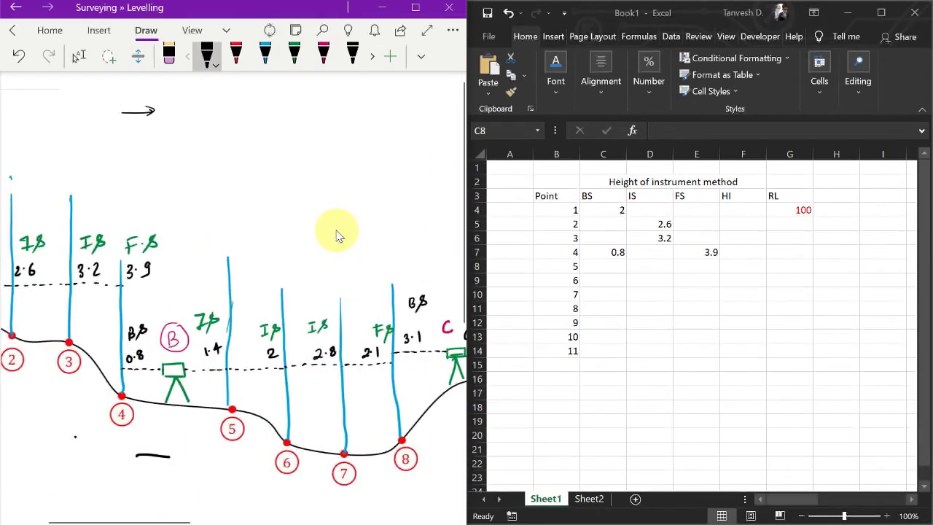
{"action": "scroll", "coordinate": [337, 235], "scroll_direction": "right", "scroll_amount": 2}
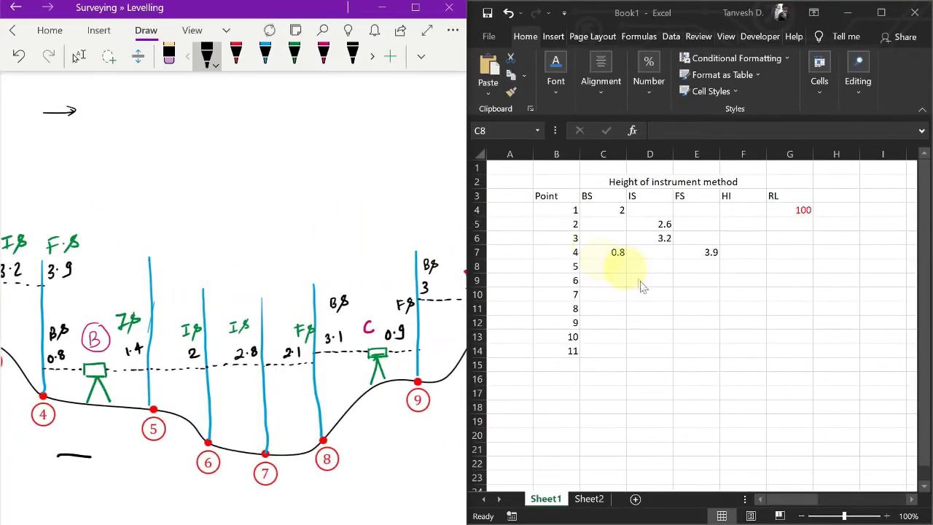
{"action": "left_click", "coordinate": [603, 267]}
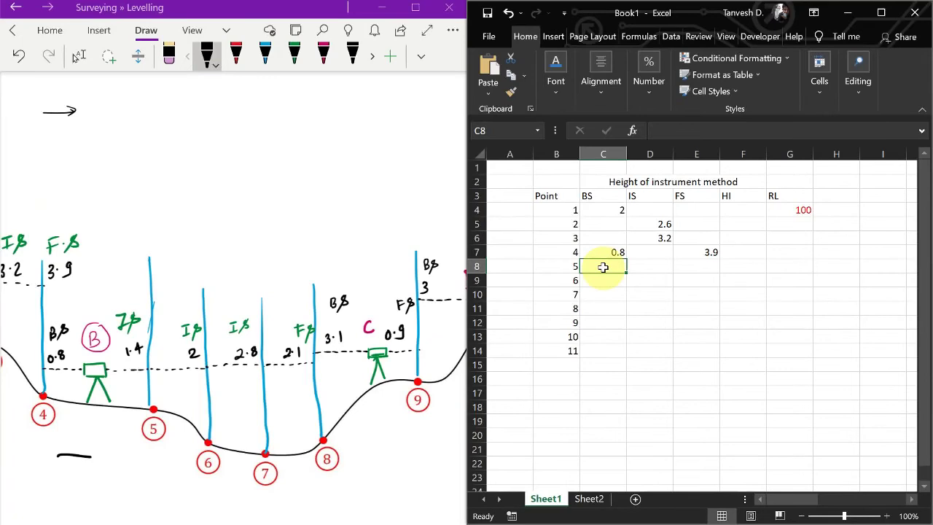
{"action": "key", "text": "Right"}
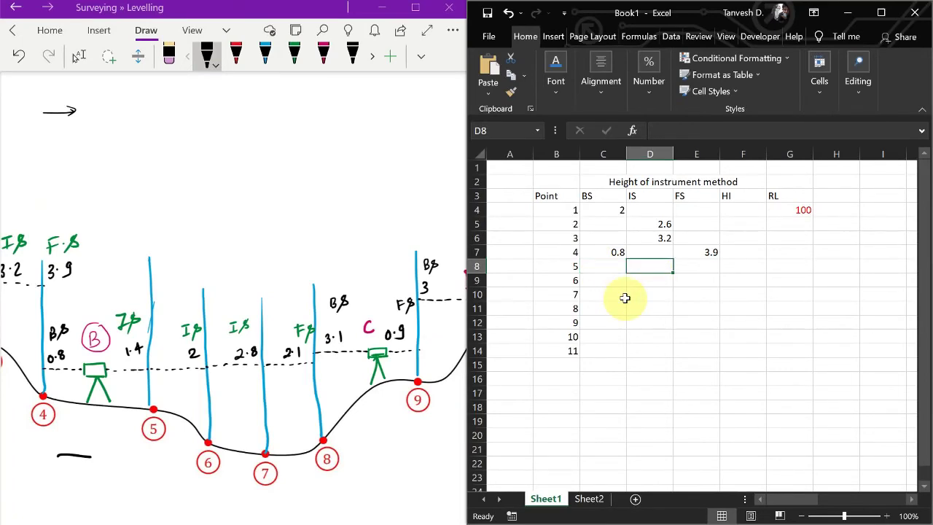
{"action": "type", "text": "1.4"}
{"action": "key", "text": "Return"}
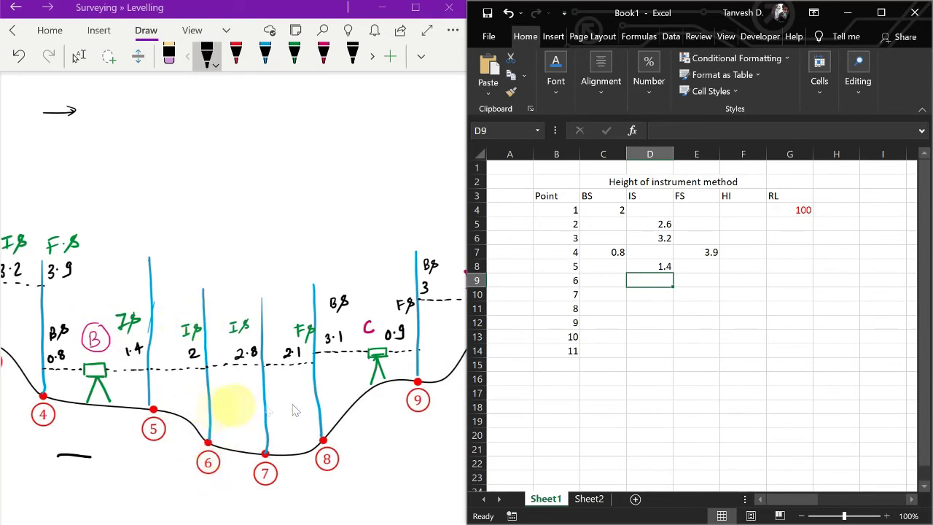
{"action": "type", "text": "2"}
{"action": "key", "text": "Return"}
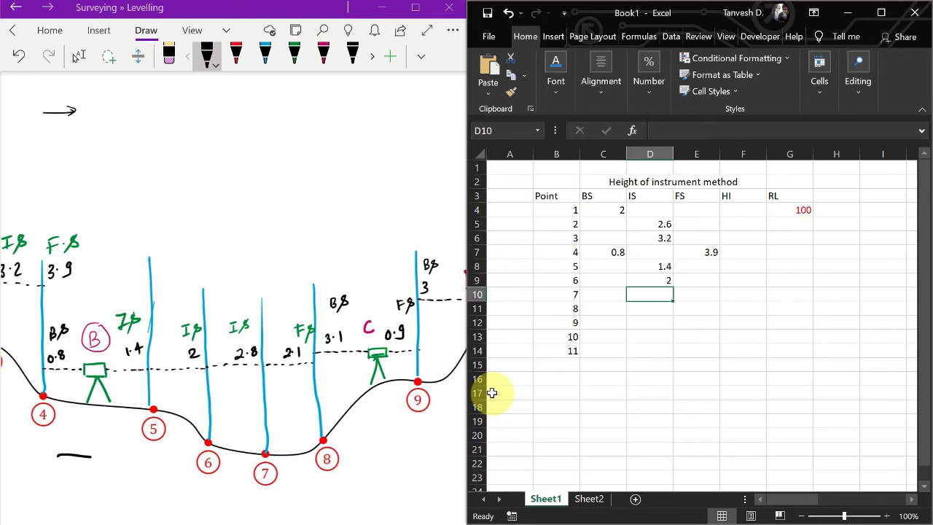
- Enter the IS reading 2.8 for point 7 in D10, and the FS reading 2.1 and BS reading 3.1 for point 8 in row 11
{"action": "type", "text": "2.8"}
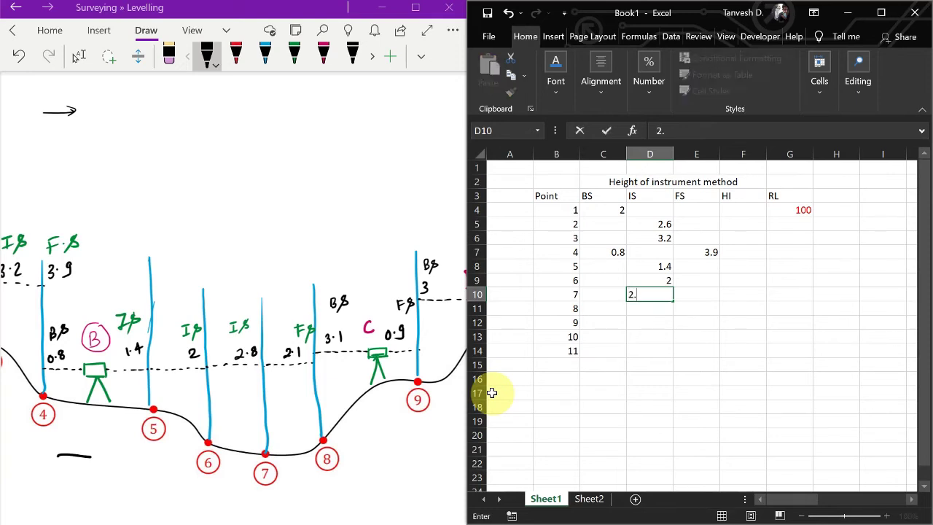
{"action": "key", "text": "Return"}
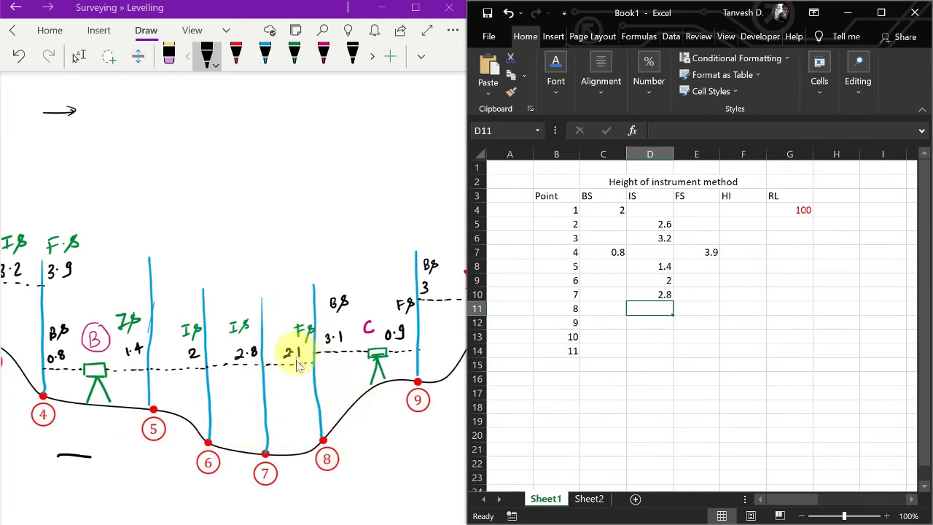
{"action": "key", "text": "Right"}
{"action": "type", "text": "2.1"}
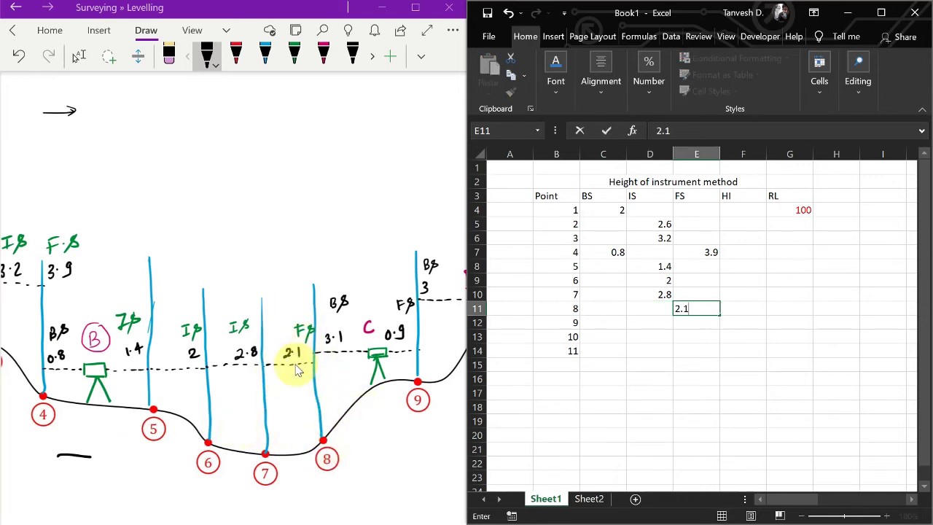
{"action": "key", "text": "ctrl+Return"}
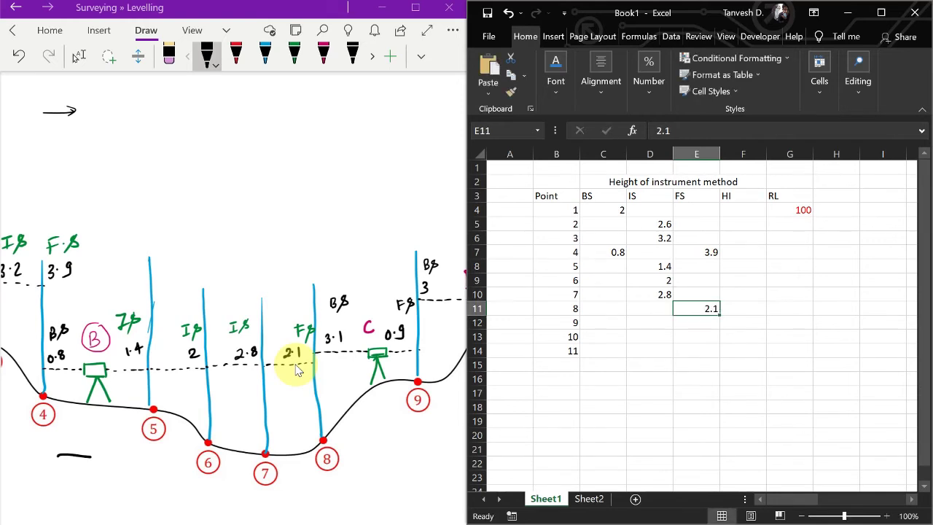
{"action": "key", "text": "Left"}
{"action": "key", "text": "Left"}
{"action": "type", "text": "3.1"}
{"action": "key", "text": "Return"}
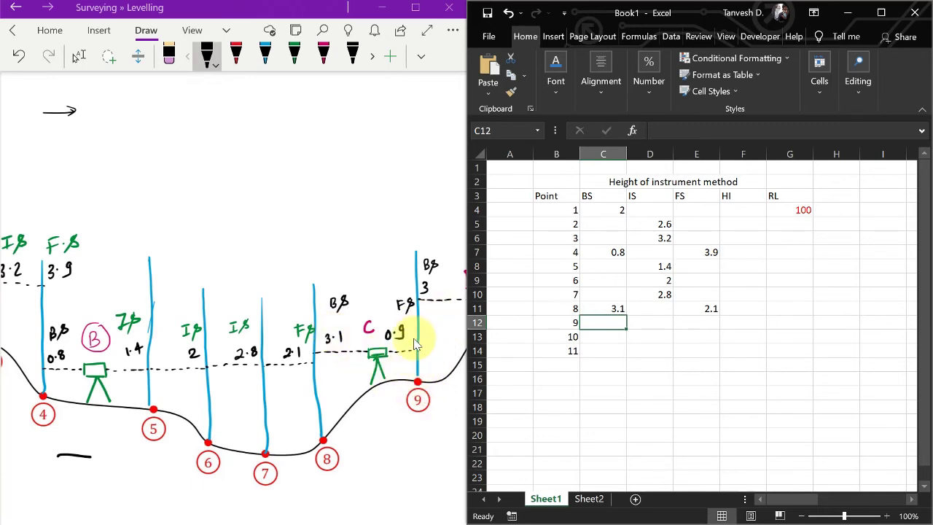
- Enter the FS reading 0.9 and the BS reading 3 for point 9 in row 12
{"action": "key", "text": "Right"}
{"action": "key", "text": "Right"}
{"action": "type", "text": "0.9"}
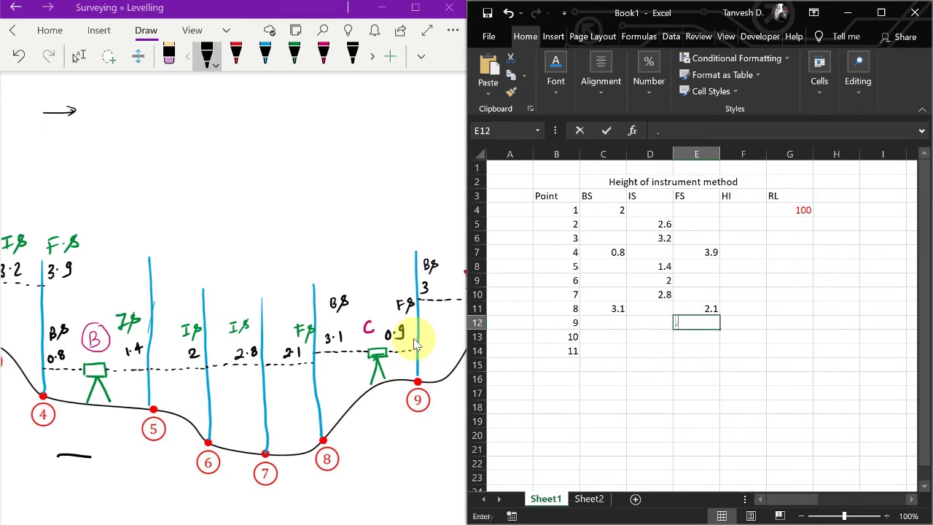
{"action": "key", "text": "Left"}
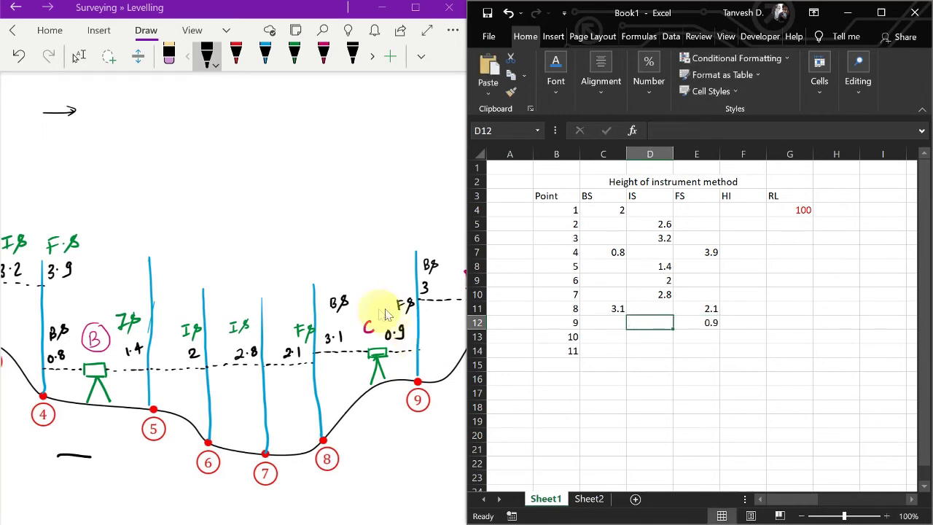
{"action": "scroll", "coordinate": [387, 313], "scroll_direction": "right", "scroll_amount": 8}
{"action": "scroll", "coordinate": [387, 313], "scroll_direction": "left", "scroll_amount": 1}
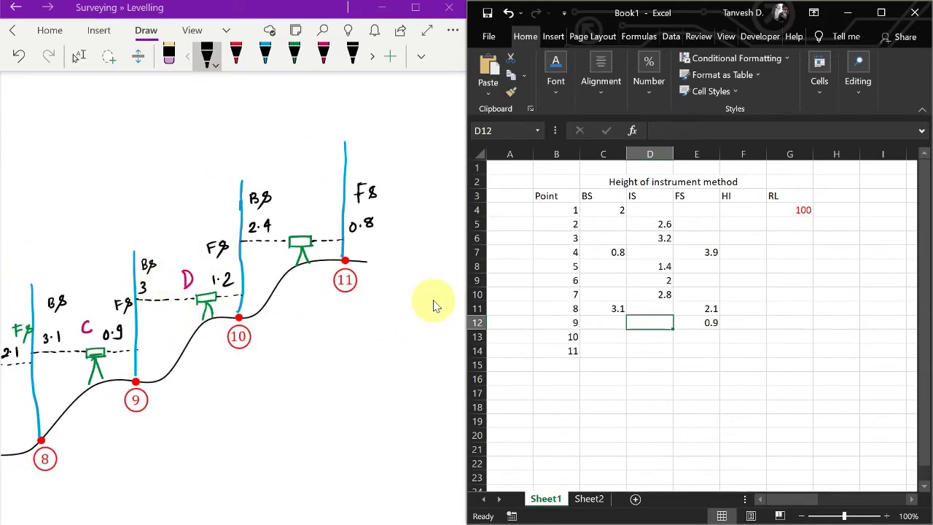
{"action": "key", "text": "Left"}
{"action": "type", "text": "3"}
{"action": "key", "text": "Left"}
{"action": "key", "text": "Right"}
{"action": "key", "text": "Right"}
{"action": "key", "text": "Right"}
{"action": "key", "text": "Right"}
{"action": "key", "text": "Left"}
{"action": "key", "text": "Left"}
{"action": "key", "text": "Left"}
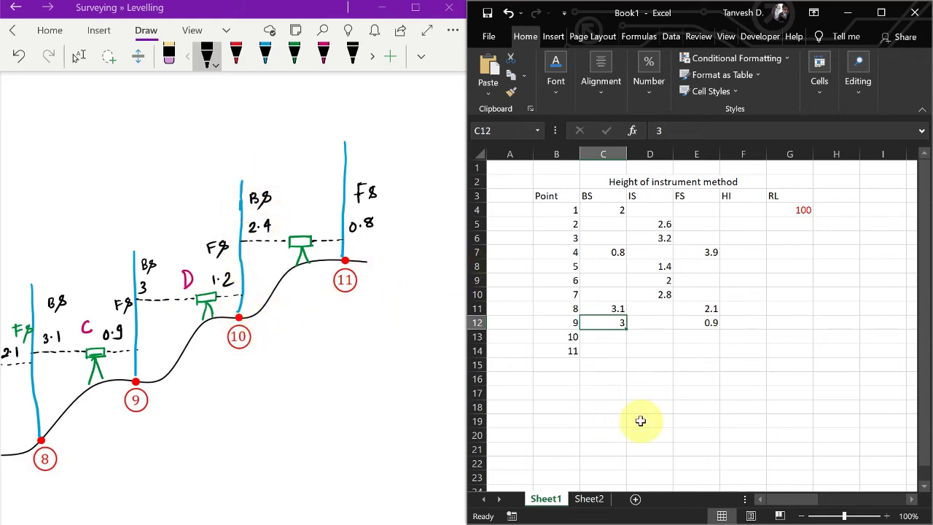
- Enter the FS reading 1.2 and the BS reading 2.4 for point 10 in row 13
{"action": "key", "text": "Down"}
{"action": "key", "text": "Right"}
{"action": "key", "text": "Right"}
{"action": "type", "text": "1.2"}
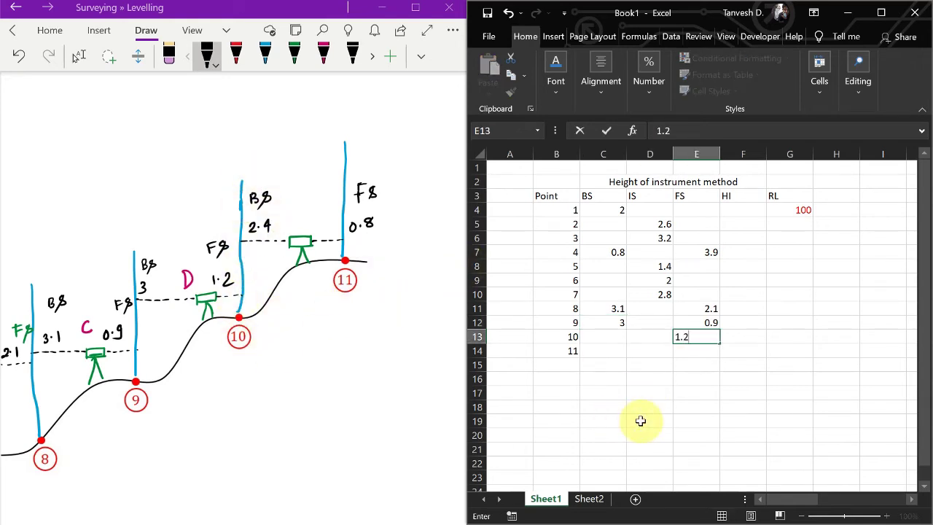
{"action": "key", "text": "Left"}
{"action": "key", "text": "Left"}
{"action": "type", "text": "2.4"}
{"action": "key", "text": "Right"}
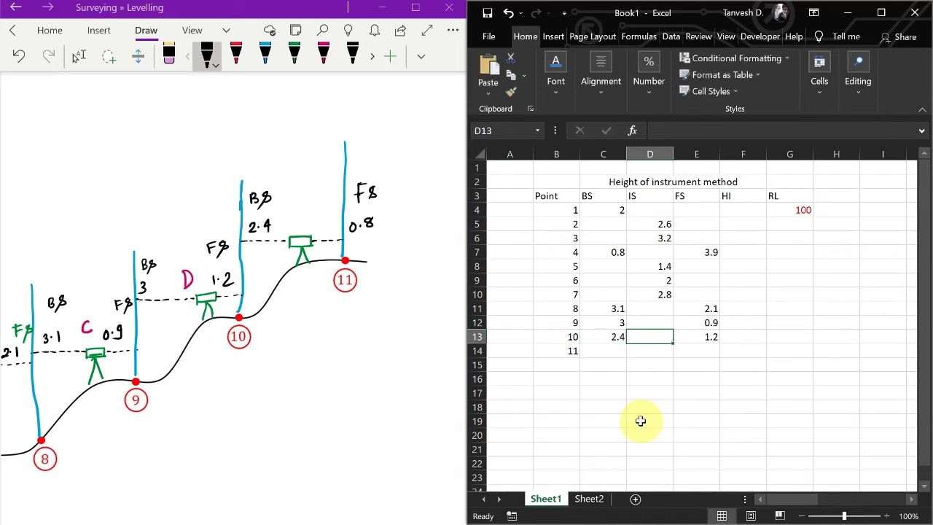
{"action": "key", "text": "Left"}
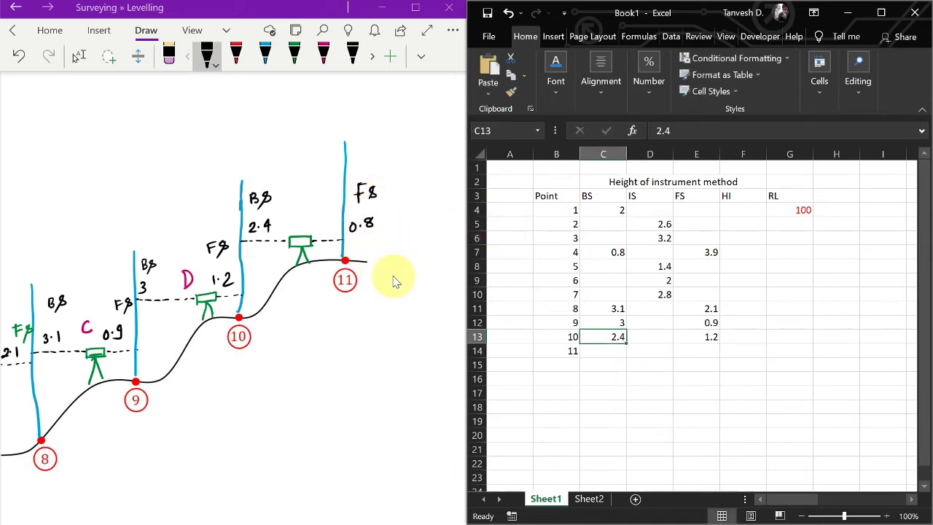
- Enter the FS reading 0.8 for point 11 in cell E14
{"action": "key", "text": "Down"}
{"action": "key", "text": "Right"}
{"action": "key", "text": "Right"}
{"action": "type", "text": "."}
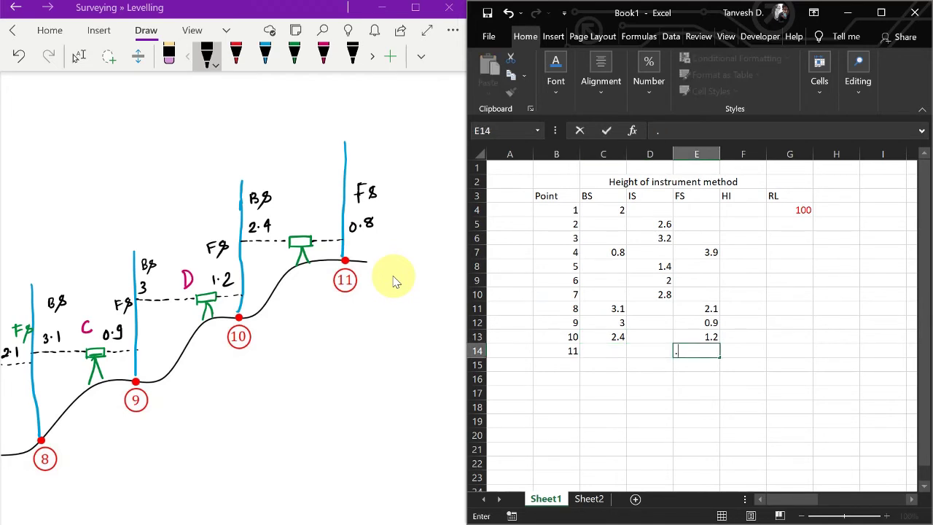
{"action": "type", "text": "8"}
{"action": "key", "text": "Return"}
{"action": "key", "text": "Up"}
{"action": "key", "text": "Up"}
{"action": "key", "text": "Up"}
{"action": "key", "text": "Up"}
{"action": "key", "text": "Up"}
{"action": "key", "text": "Up"}
{"action": "key", "text": "Up"}
{"action": "key", "text": "Up"}
{"action": "key", "text": "Up"}
{"action": "key", "text": "Up"}
{"action": "key", "text": "Up"}
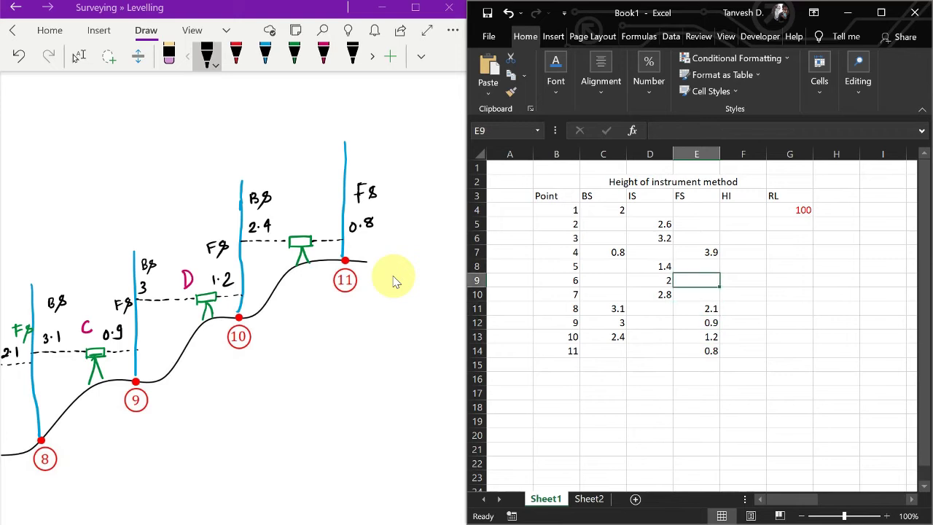
{"action": "key", "text": "Left"}
{"action": "key", "text": "Left"}
{"action": "key", "text": "Right"}
{"action": "key", "text": "Right"}
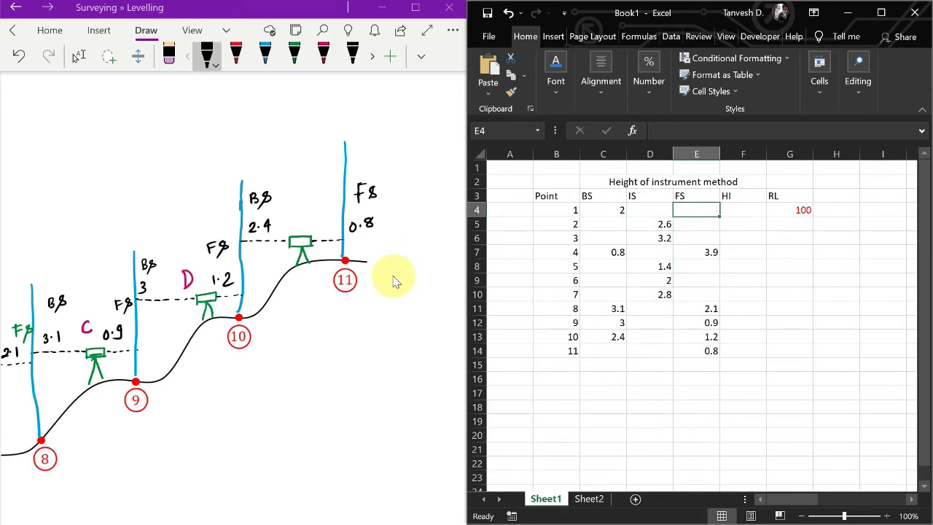
{"action": "key", "text": "Right"}
{"action": "key", "text": "Down"}
{"action": "key", "text": "Right"}
{"action": "key", "text": "Down"}
{"action": "key", "text": "Down"}
{"action": "key", "text": "Down"}
{"action": "key", "text": "Down"}
{"action": "key", "text": "Down"}
{"action": "key", "text": "Down"}
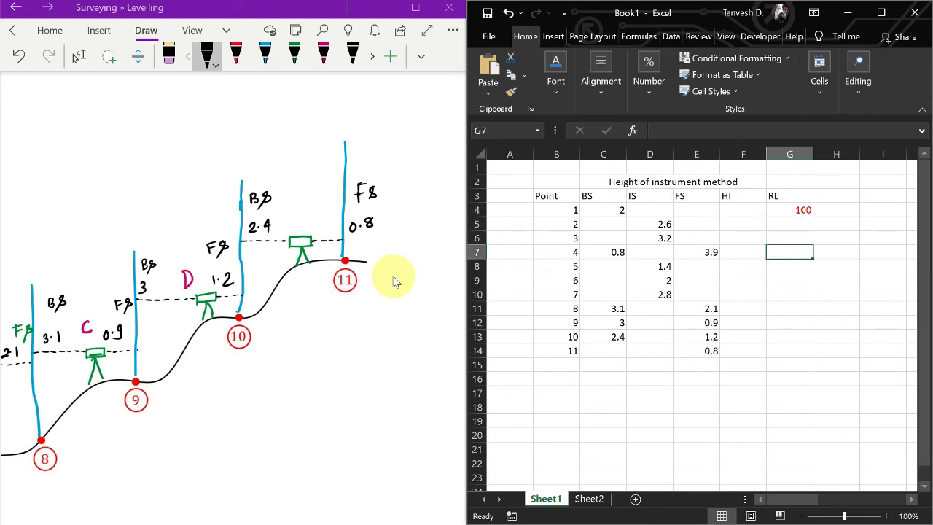
{"action": "key", "text": "Up"}
{"action": "key", "text": "Up"}
{"action": "key", "text": "Up"}
{"action": "key", "text": "Up"}
{"action": "key", "text": "Up"}
{"action": "key", "text": "Up"}
{"action": "key", "text": "Up"}
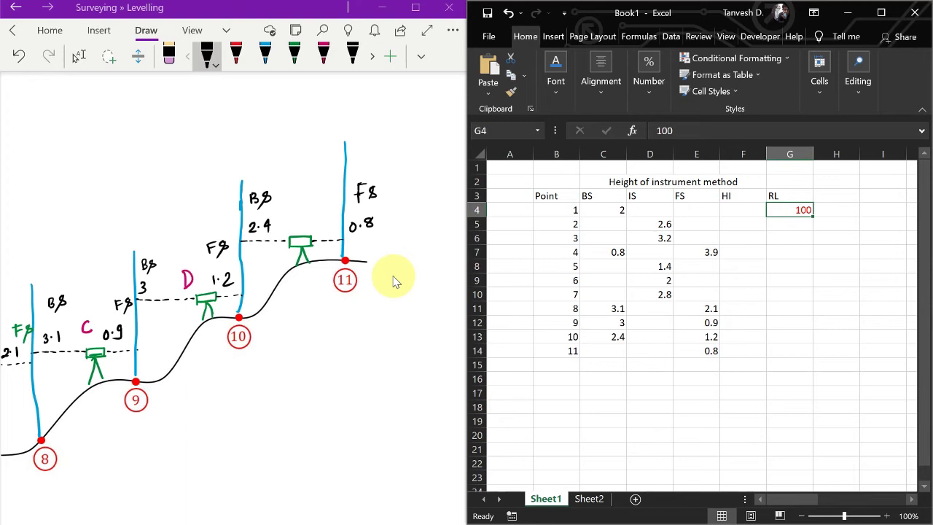
- Annotate the sketch at point 1 with a tick beside 100, a plus sign under the BS reading 2 and an arrowed L.O.S label
{"action": "scroll", "coordinate": [203, 309], "scroll_direction": "left", "scroll_amount": 15}
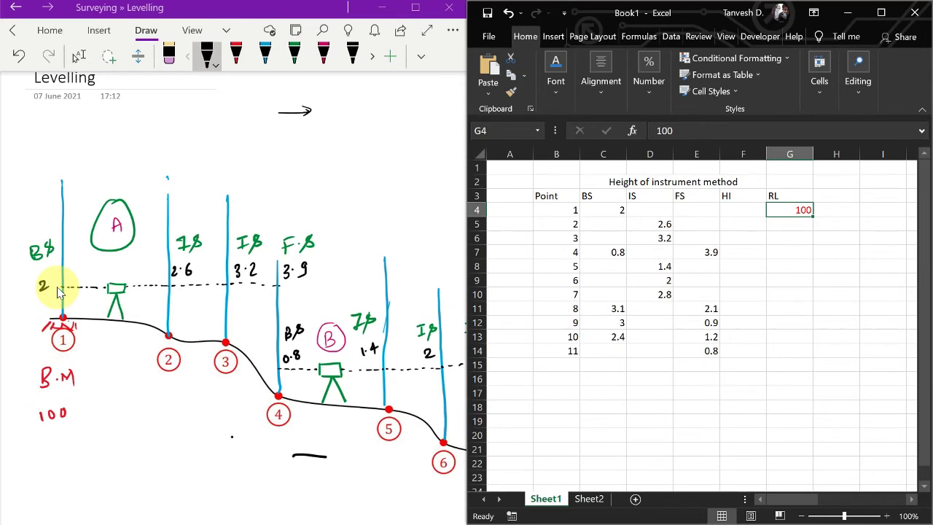
{"action": "left_click", "coordinate": [46, 408]}
{"action": "left_click_drag", "start_coordinate": [72, 413], "coordinate": [93, 403]}
{"action": "left_click_drag", "start_coordinate": [37, 299], "coordinate": [37, 309]}
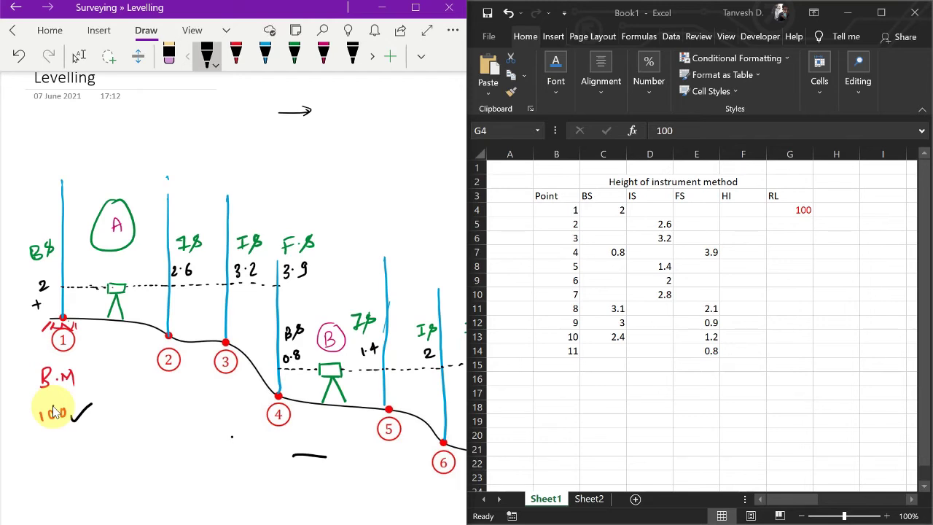
{"action": "mouse_move", "coordinate": [79, 282]}
{"action": "left_mouse_down"}
{"action": "mouse_move", "coordinate": [117, 260]}
{"action": "mouse_move", "coordinate": [132, 267]}
{"action": "left_mouse_up"}
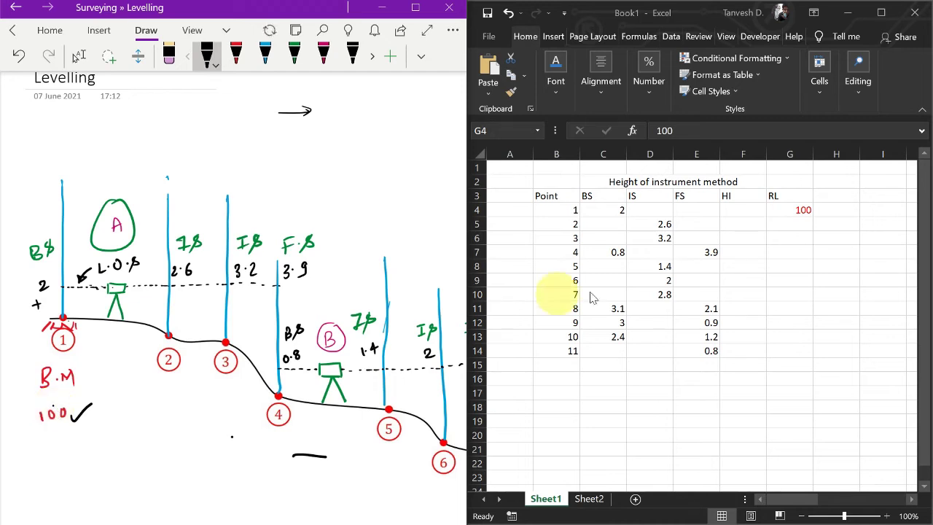
- Calculate the HI for point 1 in cell F4 with the formula =G4+C4
{"action": "left_click", "coordinate": [738, 209]}
{"action": "type", "text": "="}
{"action": "key", "text": "Right"}
{"action": "type", "text": "+"}
{"action": "key", "text": "Left"}
{"action": "key", "text": "Left"}
{"action": "key", "text": "Left"}
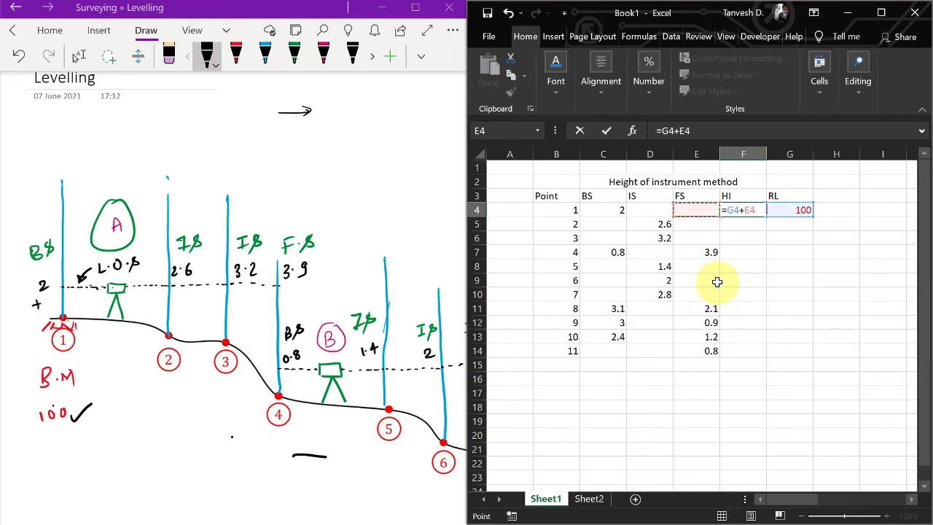
{"action": "key", "text": "Return"}
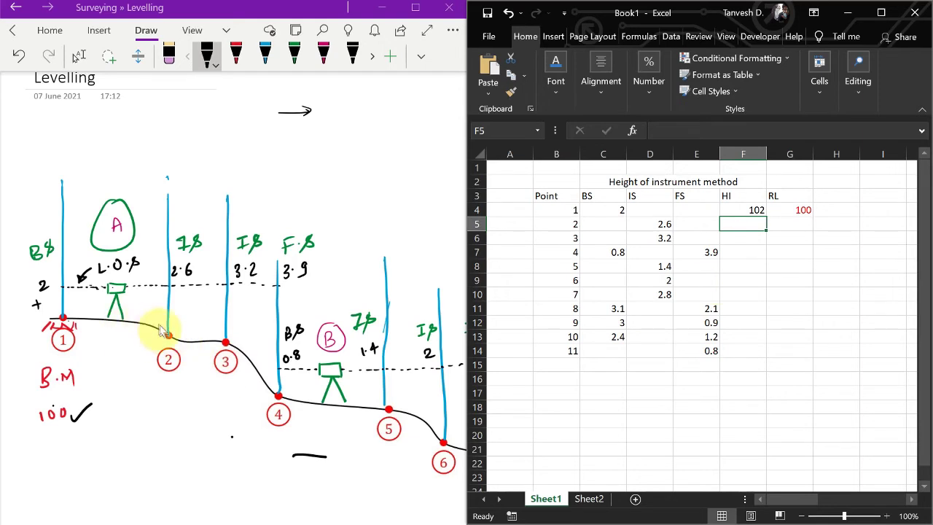
- Tick points 2, 3 and 4 on the sketch and undo the pen ticks
{"action": "left_click_drag", "start_coordinate": [156, 385], "coordinate": [231, 378]}
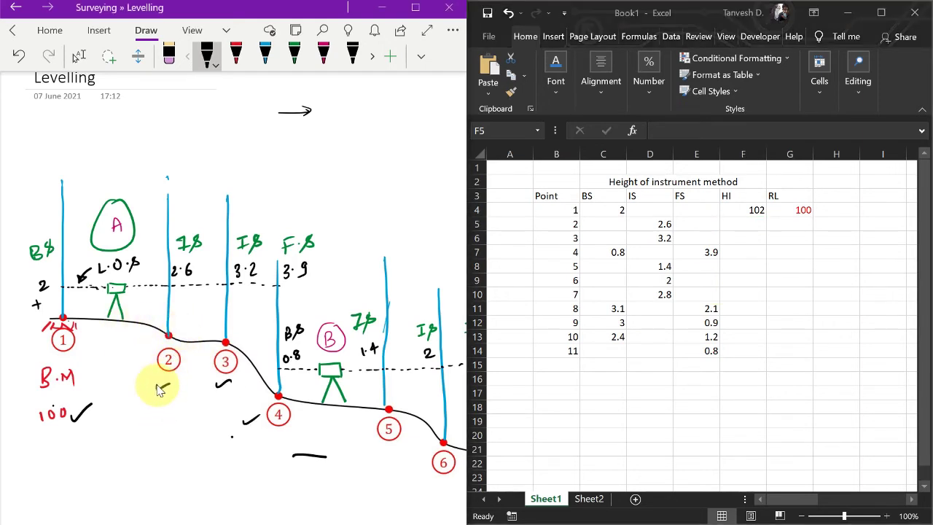
{"action": "key", "text": "Escape"}
{"action": "key", "text": "ctrl+z"}
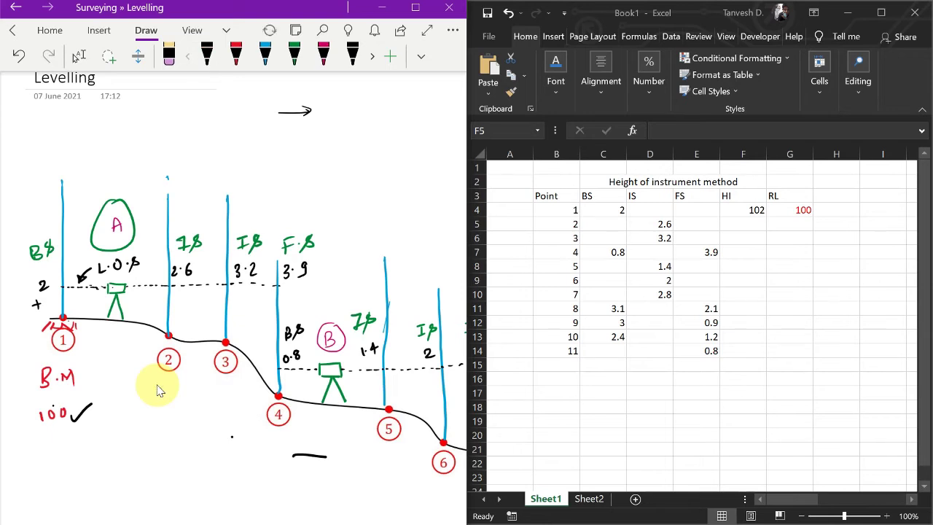
{"action": "key", "text": "ctrl+z"}
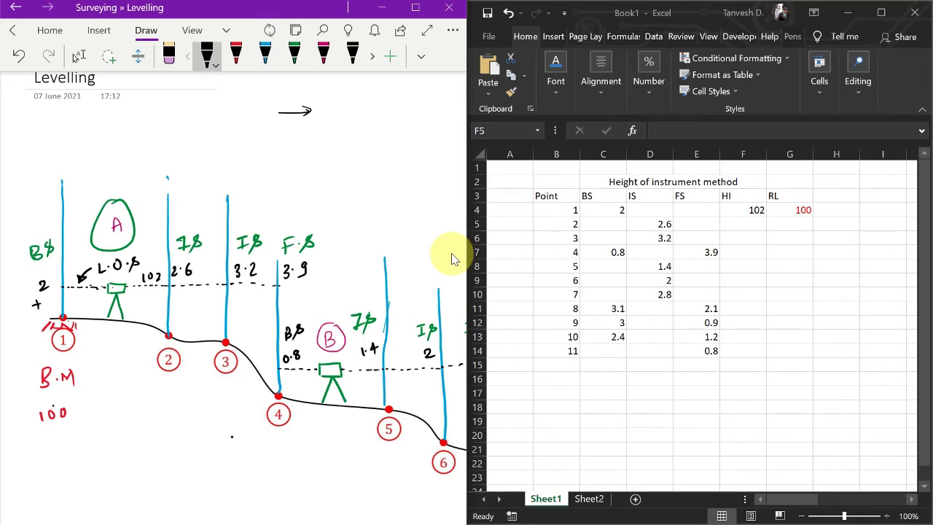
- Circle point 2 on the sketch and draw a brace labelled 2.6 from the line of sight down to it
{"action": "left_click_drag", "start_coordinate": [176, 322], "coordinate": [163, 326]}
{"action": "left_click_drag", "start_coordinate": [176, 290], "coordinate": [180, 336]}
{"action": "left_click_drag", "start_coordinate": [204, 302], "coordinate": [200, 311]}
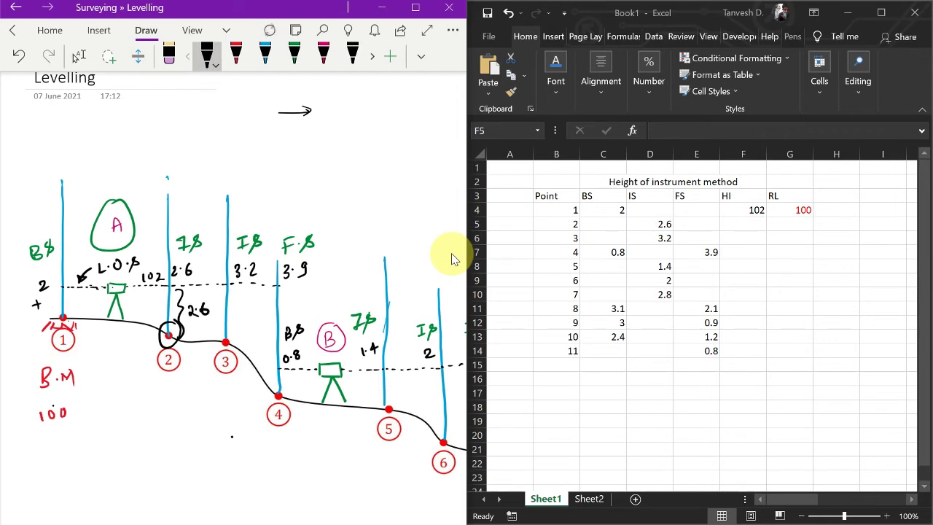
- Calculate the RL of point 2 in cell G5 with the formula =F4-D5
{"action": "left_click", "coordinate": [743, 224]}
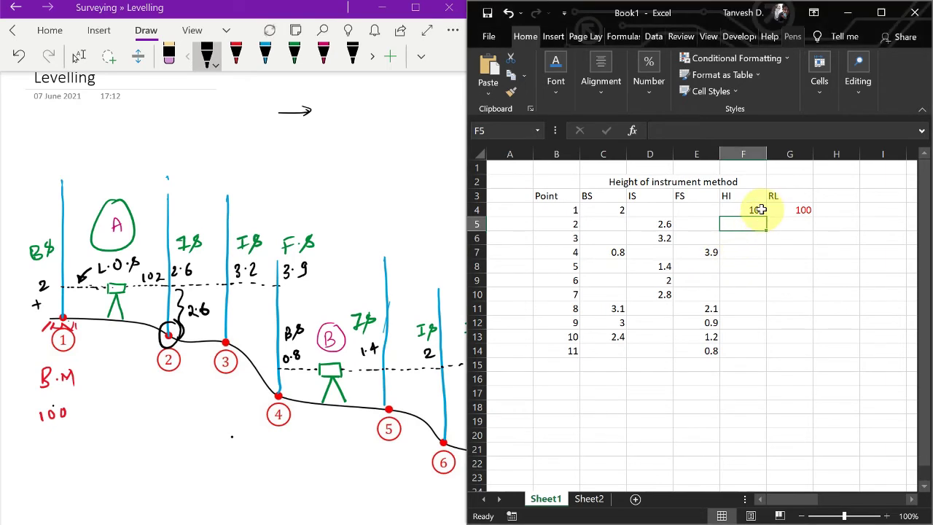
{"action": "left_click", "coordinate": [783, 225]}
{"action": "type", "text": "="}
{"action": "key", "text": "Left"}
{"action": "key", "text": "Up"}
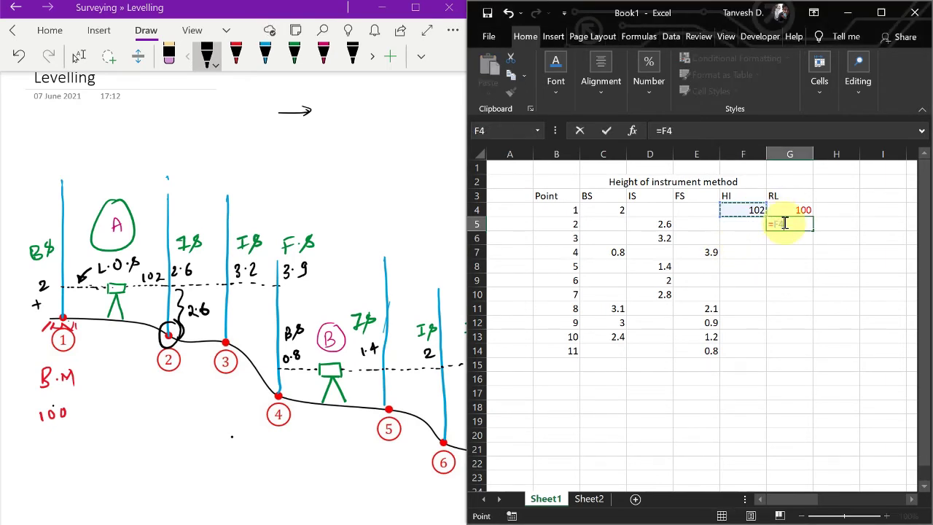
{"action": "type", "text": "-"}
{"action": "key", "text": "Left"}
{"action": "key", "text": "Left"}
{"action": "key", "text": "Left"}
{"action": "key", "text": "Return"}
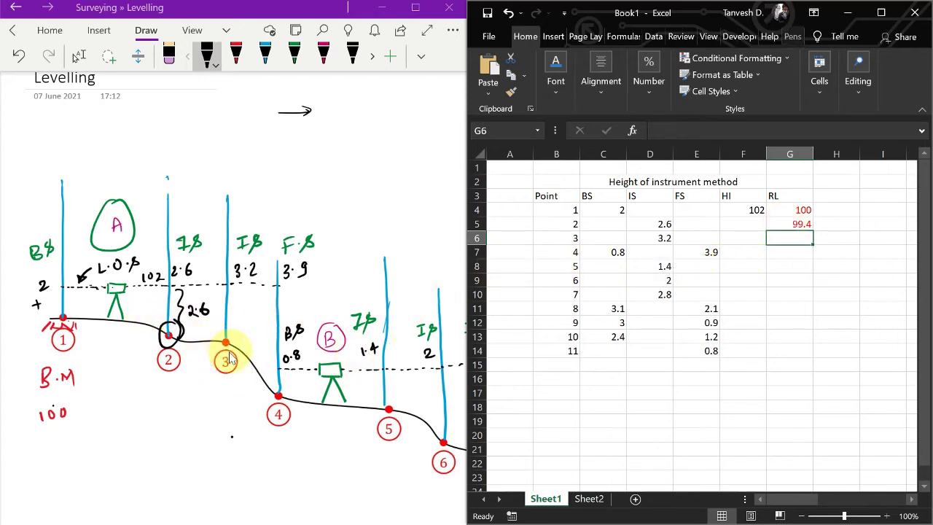
- Undo the circle, brace and 2.6 label drawn at point 2 on the sketch
{"action": "key", "text": "ctrl+z"}
{"action": "key", "text": "ctrl+z"}
{"action": "key", "text": "ctrl+z"}
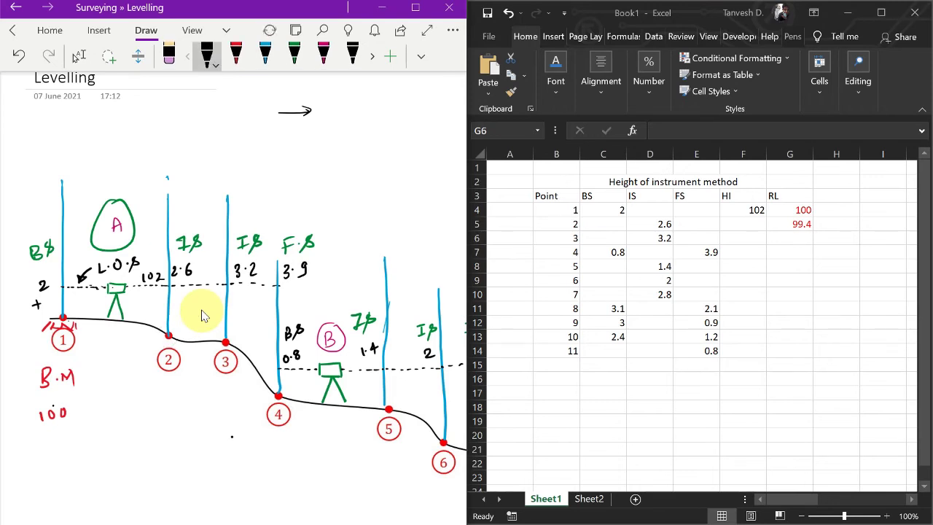
- Draw a brace labelled 3.2 on the sketch from the line of sight down to point 3
{"action": "left_click_drag", "start_coordinate": [214, 291], "coordinate": [211, 340]}
{"action": "mouse_move", "coordinate": [188, 302]}
{"action": "left_mouse_down"}
{"action": "mouse_move", "coordinate": [190, 313]}
{"action": "mouse_move", "coordinate": [209, 310]}
{"action": "left_mouse_up"}
{"action": "left_click", "coordinate": [195, 309]}
- Calculate the RL of point 3 in cell G6 with the formula =F4-D6
{"action": "left_click", "coordinate": [794, 247]}
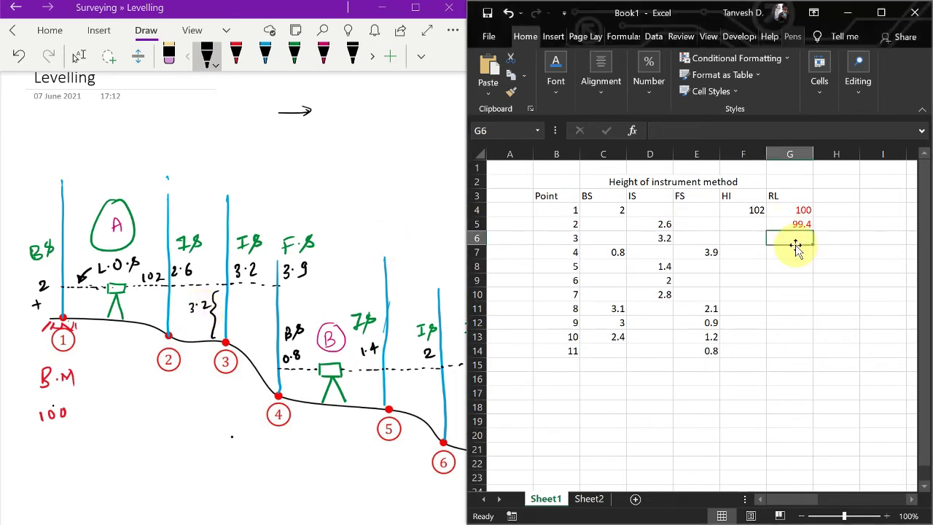
{"action": "type", "text": "="}
{"action": "key", "text": "Left"}
{"action": "key", "text": "Up"}
{"action": "key", "text": "Up"}
{"action": "type", "text": "-"}
{"action": "key", "text": "Left"}
{"action": "key", "text": "Left"}
{"action": "key", "text": "Left"}
{"action": "key", "text": "Return"}
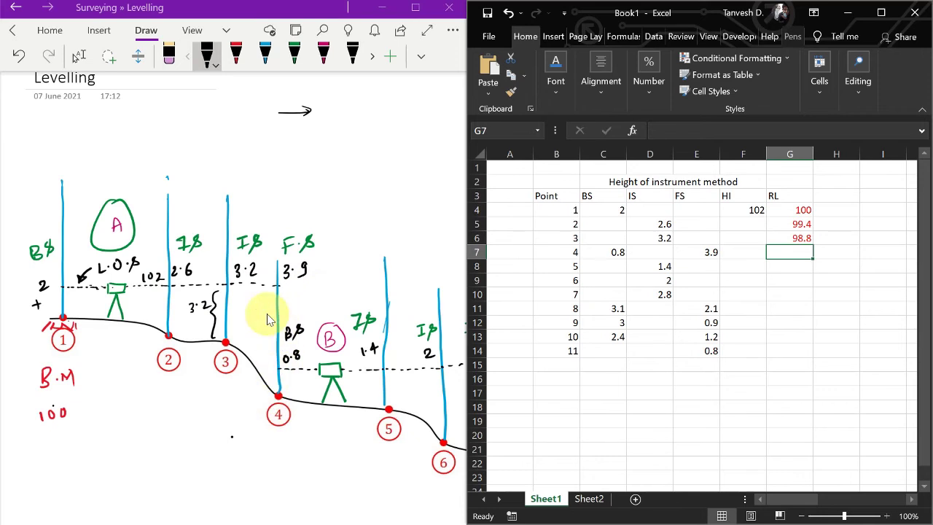
- Calculate the RL of point 4 in cell G7 with the formula =F4-E7
{"action": "type", "text": "="}
{"action": "key", "text": "Left"}
{"action": "key", "text": "Up"}
{"action": "key", "text": "Up"}
{"action": "key", "text": "Up"}
{"action": "type", "text": "-"}
{"action": "key", "text": "Left"}
{"action": "key", "text": "Left"}
{"action": "key", "text": "Return"}
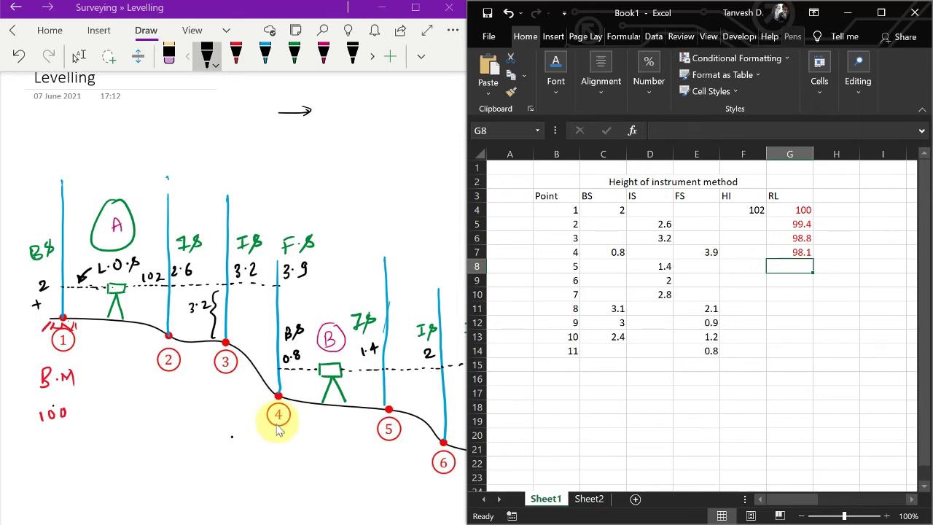
- Write the RL 98.1 below point 4 on the sketch and switch to the red pen
{"action": "left_click_drag", "start_coordinate": [272, 437], "coordinate": [270, 447]}
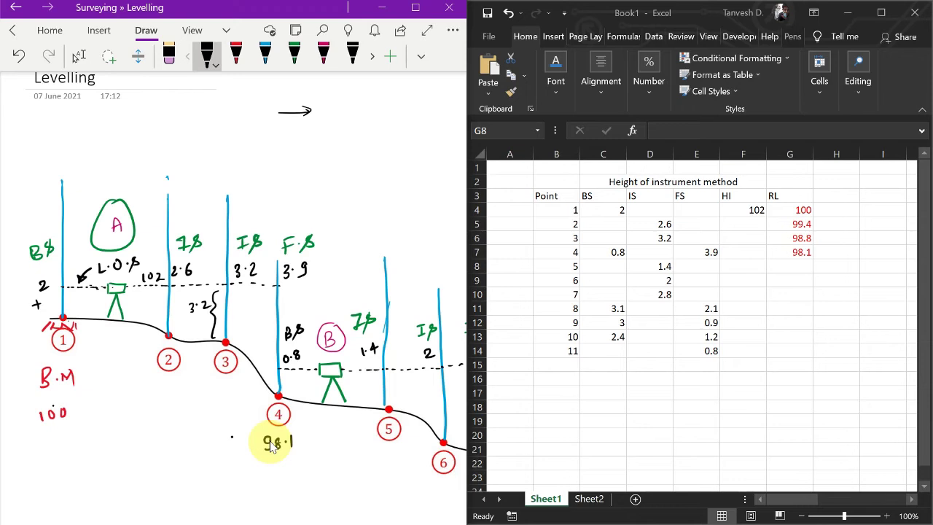
{"action": "key", "text": "alt+d"}
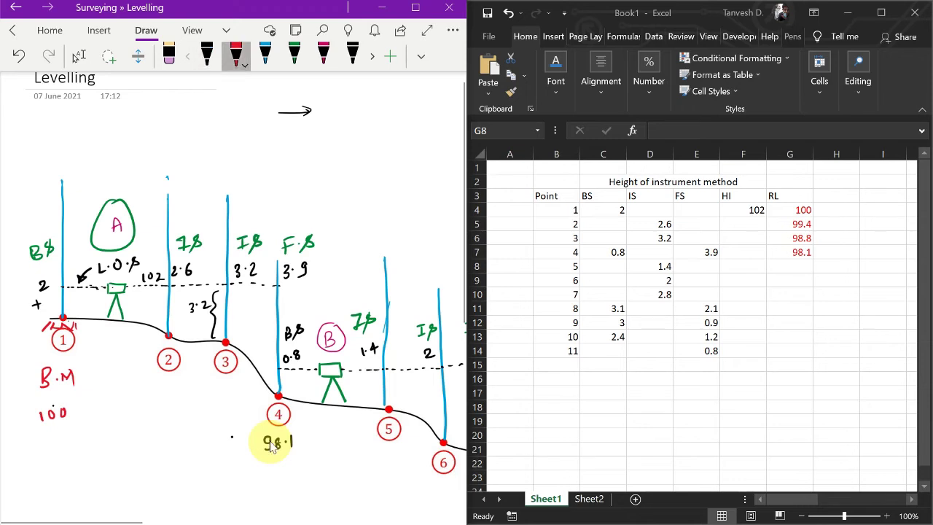
- Draw a magenta brace on the sketch from instrument B's line of sight down to point 4
{"action": "key", "text": "Right"}
{"action": "key", "text": "Right"}
{"action": "key", "text": "Right"}
{"action": "key", "text": "Return"}
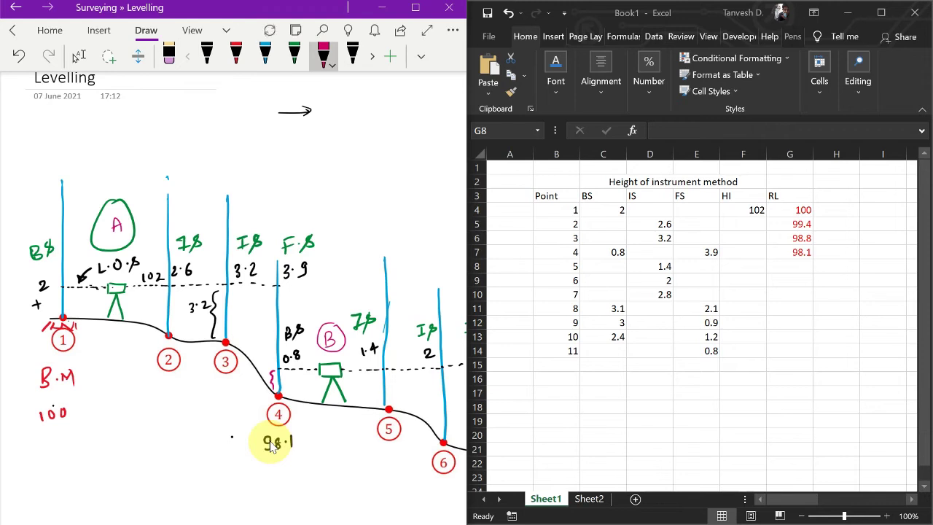
- Calculate the HI of the second instrument setup in cell F7 with the formula =G7+C7
{"action": "key", "text": "alt+Tab"}
{"action": "left_click", "coordinate": [751, 250]}
{"action": "type", "text": "="}
{"action": "key", "text": "Right"}
{"action": "type", "text": "+"}
{"action": "key", "text": "Left"}
{"action": "key", "text": "Left"}
{"action": "key", "text": "Left"}
{"action": "key", "text": "Return"}
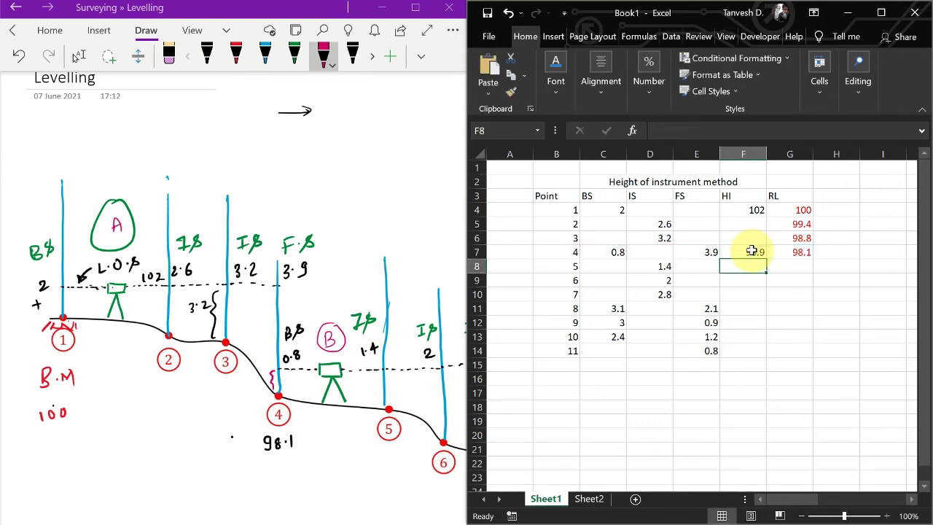
- Note the HI rule RL+BS in cell H4 beside the RL of point 1
{"action": "left_click", "coordinate": [778, 182]}
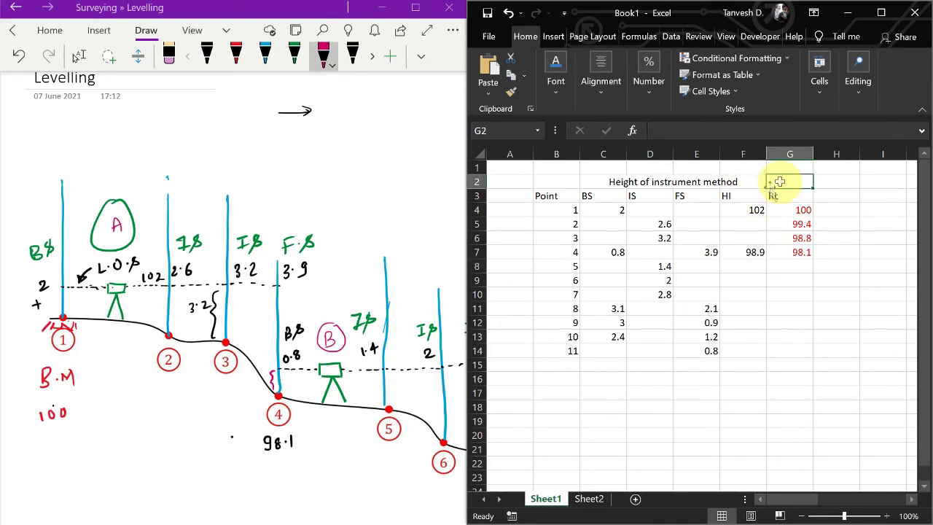
{"action": "left_click", "coordinate": [749, 209]}
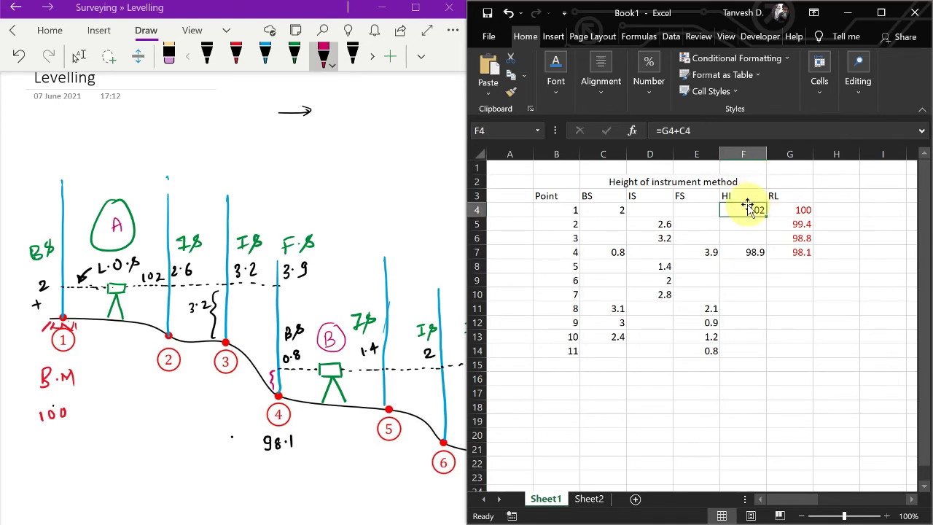
{"action": "left_click", "coordinate": [843, 215]}
{"action": "type", "text": "RL"}
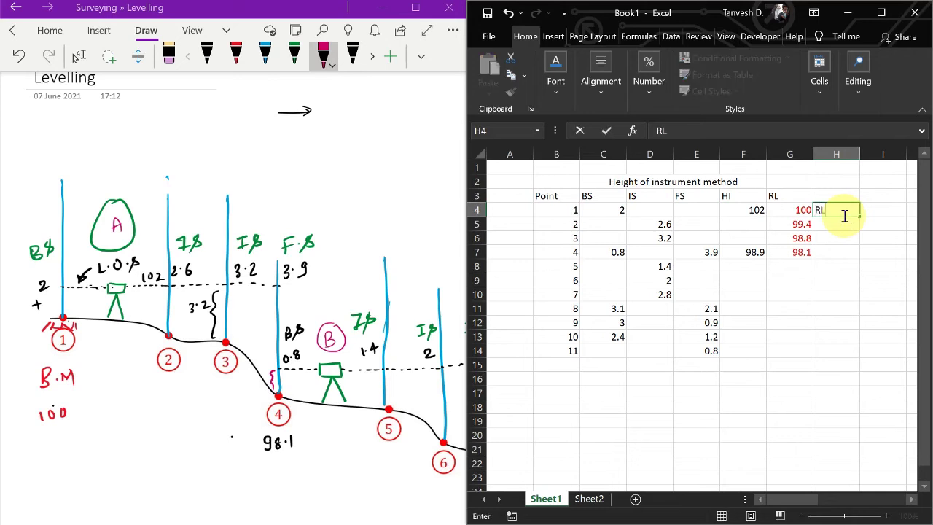
{"action": "type", "text": "+BS"}
{"action": "key", "text": "Return"}
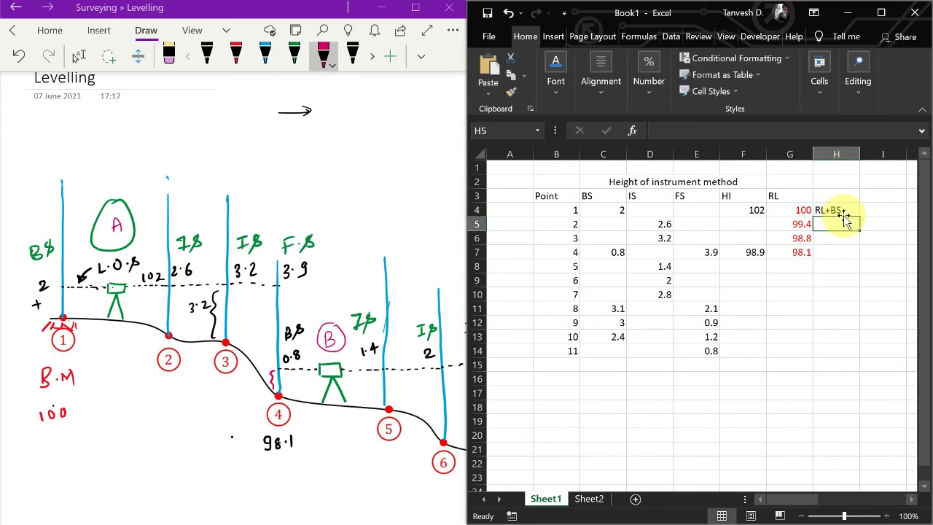
- Note the RL rule HI-IS/FS in cell H5 beside the RL of point 2
{"action": "key", "text": "Up"}
{"action": "key", "text": "Left"}
{"action": "key", "text": "Left"}
{"action": "key", "text": "Left"}
{"action": "key", "text": "Left"}
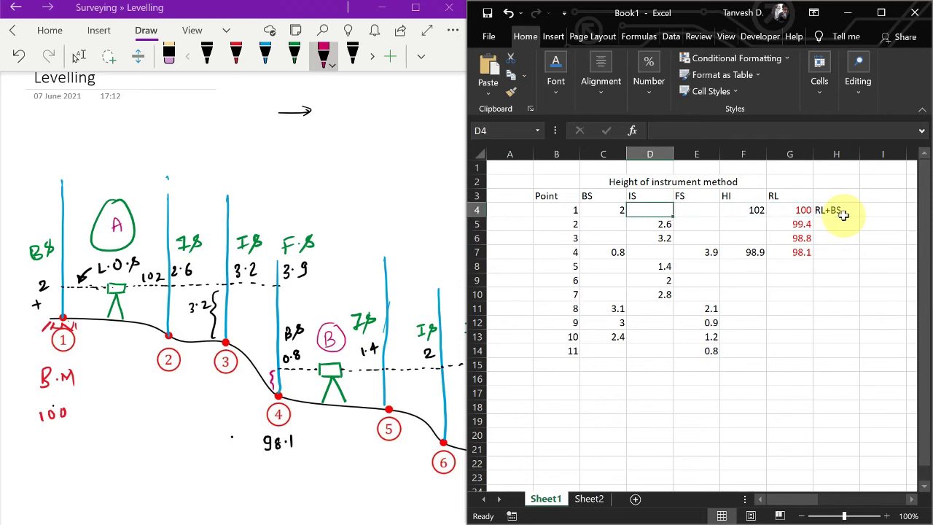
{"action": "key", "text": "Right"}
{"action": "key", "text": "Right"}
{"action": "key", "text": "Right"}
{"action": "key", "text": "Down"}
{"action": "key", "text": "Down"}
{"action": "key", "text": "Right"}
{"action": "left_click", "coordinate": [845, 221]}
{"action": "type", "text": "H"}
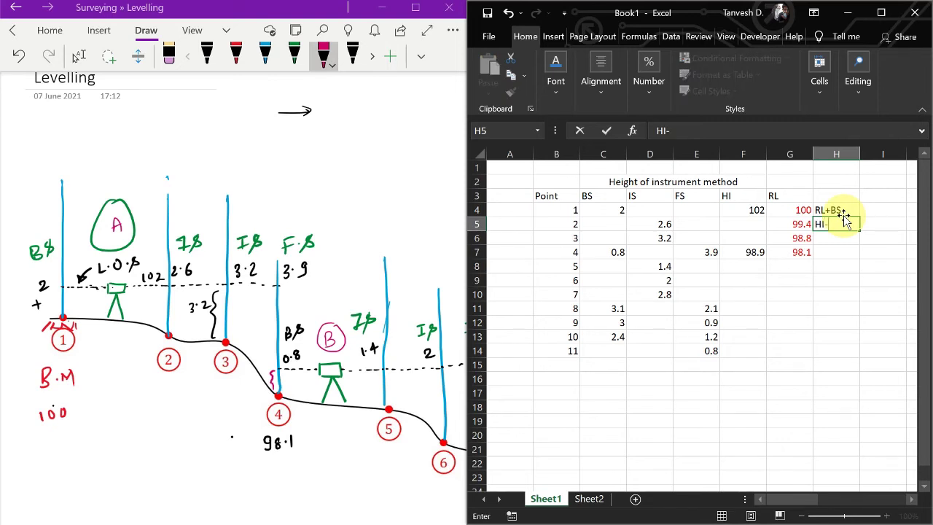
{"action": "type", "text": "I-IS/FS"}
{"action": "key", "text": "Return"}
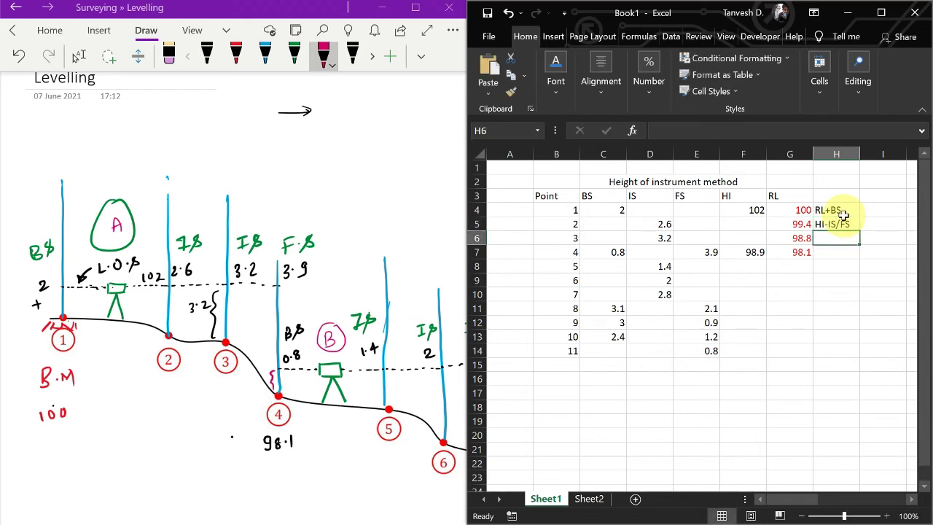
- Review the readings and the HI and RL formulas of points 2 to 4 against the noted rules
{"action": "key", "text": "Up"}
{"action": "key", "text": "Left"}
{"action": "key", "text": "Left"}
{"action": "key", "text": "Left"}
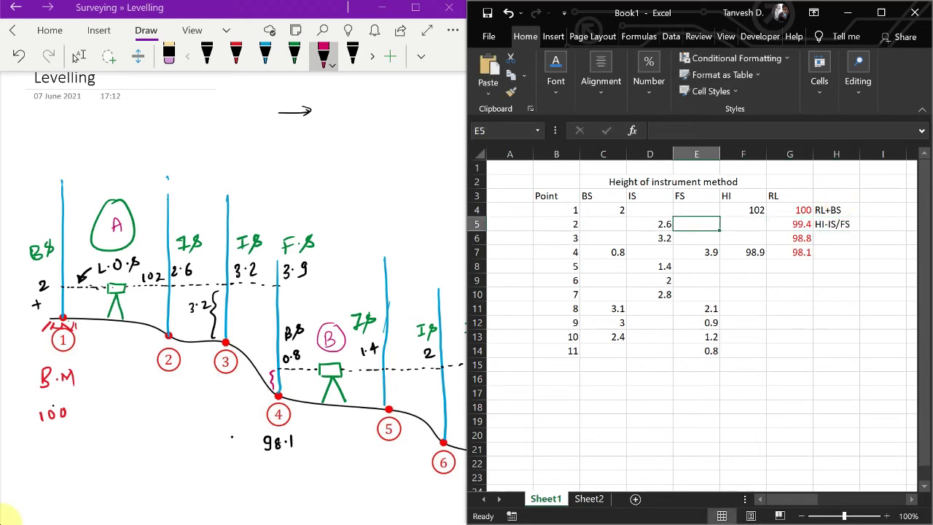
{"action": "key", "text": "Down"}
{"action": "key", "text": "Down"}
{"action": "key", "text": "Down"}
{"action": "key", "text": "Right"}
{"action": "key", "text": "Right"}
{"action": "key", "text": "Up"}
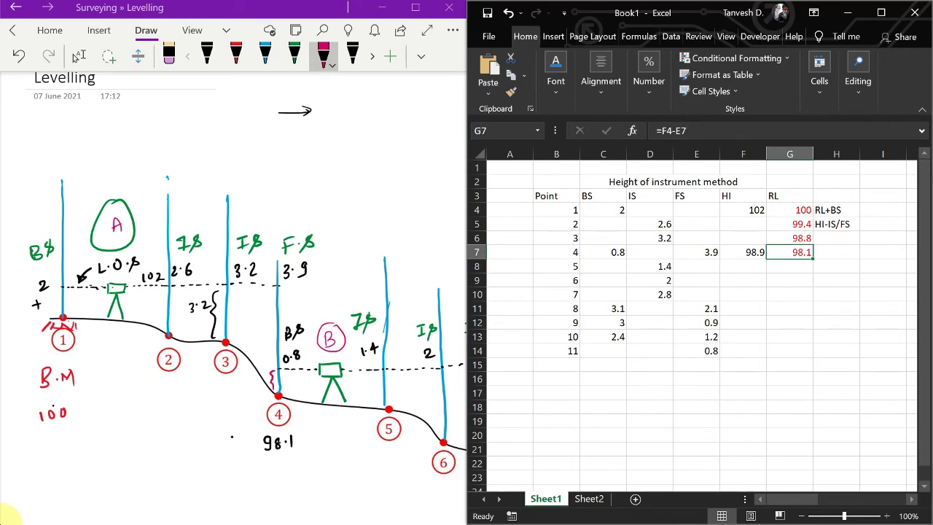
{"action": "key", "text": "Up"}
{"action": "key", "text": "Up"}
{"action": "key", "text": "Right"}
{"action": "key", "text": "Left"}
{"action": "key", "text": "Down"}
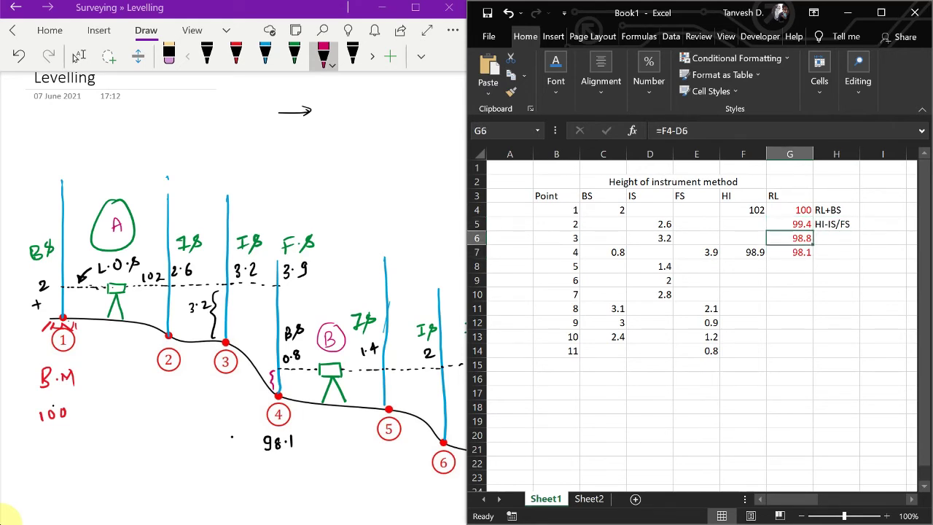
{"action": "key", "text": "Down"}
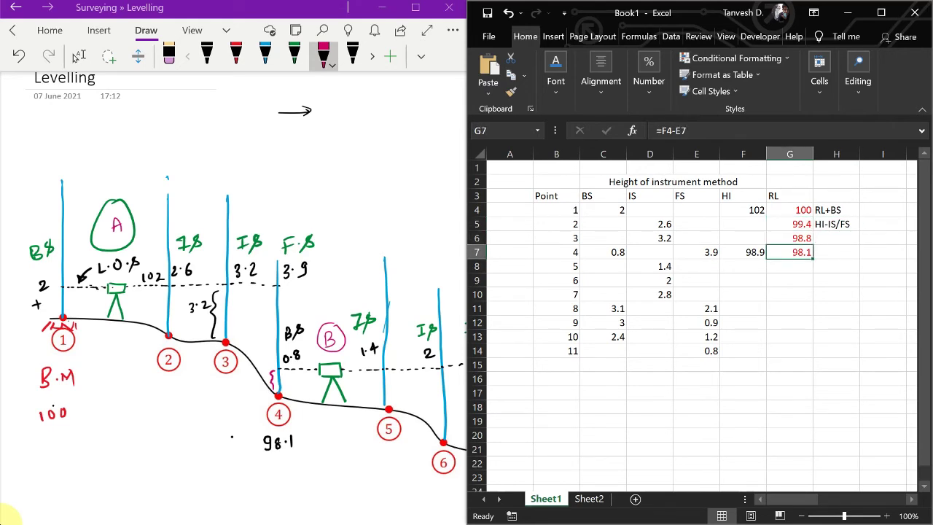
{"action": "key", "text": "Left"}
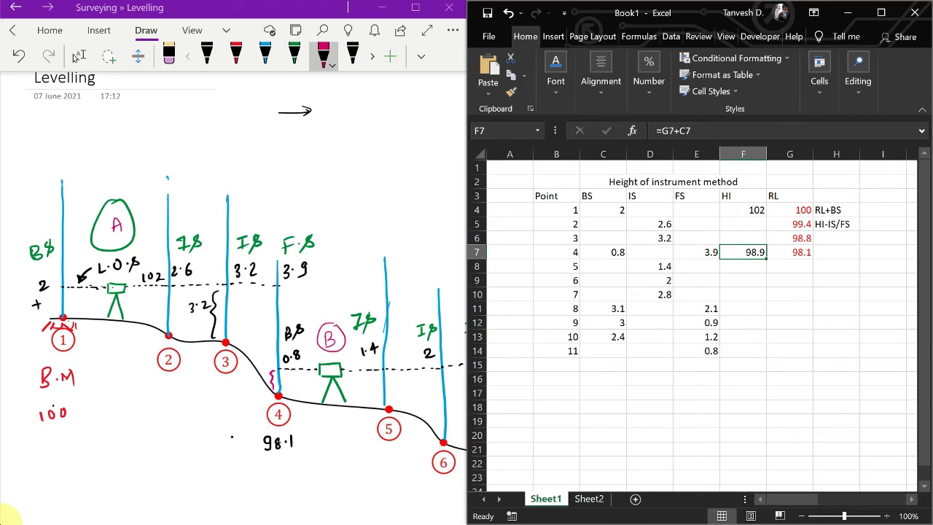
{"action": "key", "text": "Down"}
{"action": "key", "text": "Right"}
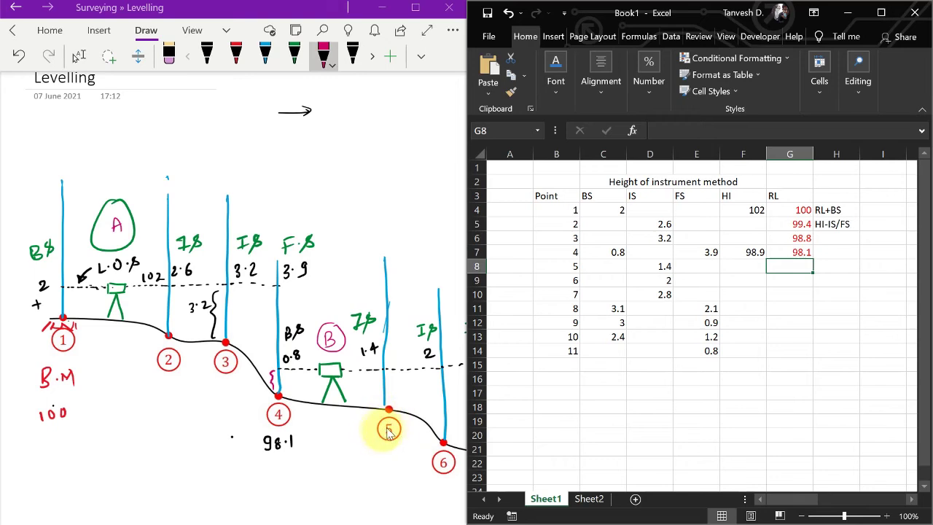
- Write the HI 98.9 in magenta on the sketch below the line of sight beside instrument B
{"action": "left_click", "coordinate": [353, 373]}
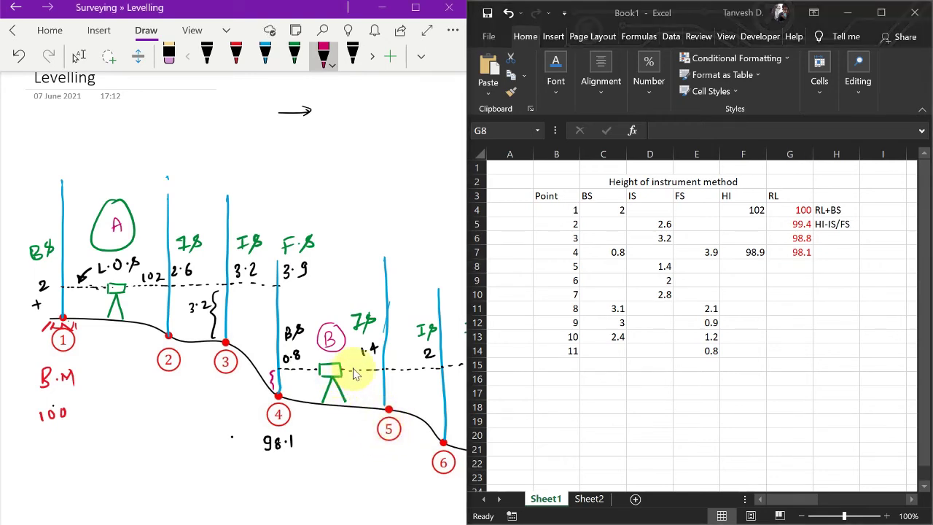
{"action": "left_click", "coordinate": [364, 382]}
{"action": "left_click_drag", "start_coordinate": [373, 376], "coordinate": [370, 387]}
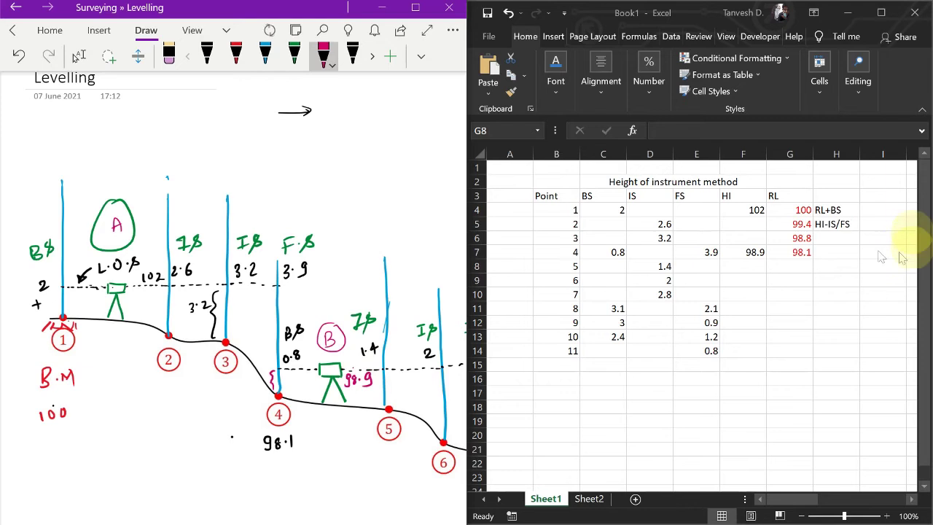
- Calculate the RL of point 5 in cell G8 with the formula =F7-D8
{"action": "left_click", "coordinate": [771, 266]}
{"action": "type", "text": "="}
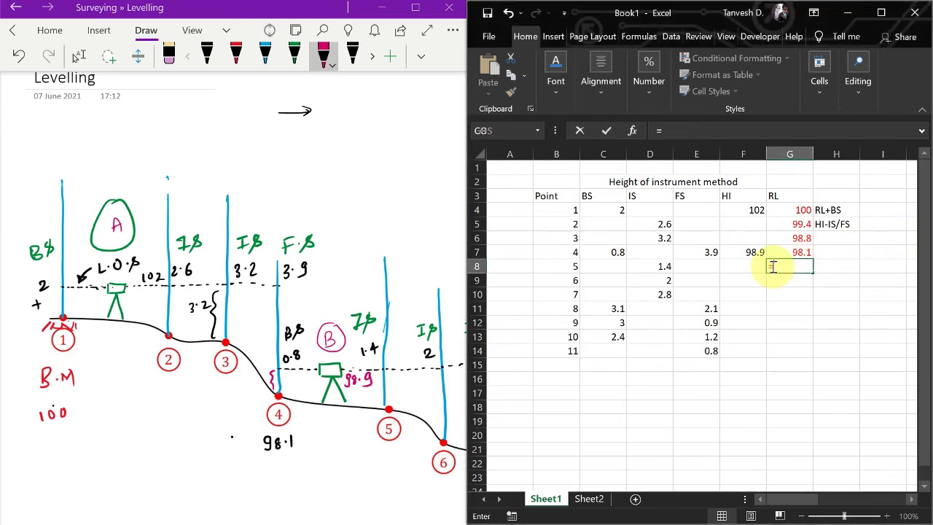
{"action": "key", "text": "Up"}
{"action": "key", "text": "Left"}
{"action": "type", "text": "-"}
{"action": "key", "text": "Left"}
{"action": "key", "text": "Left"}
{"action": "key", "text": "Left"}
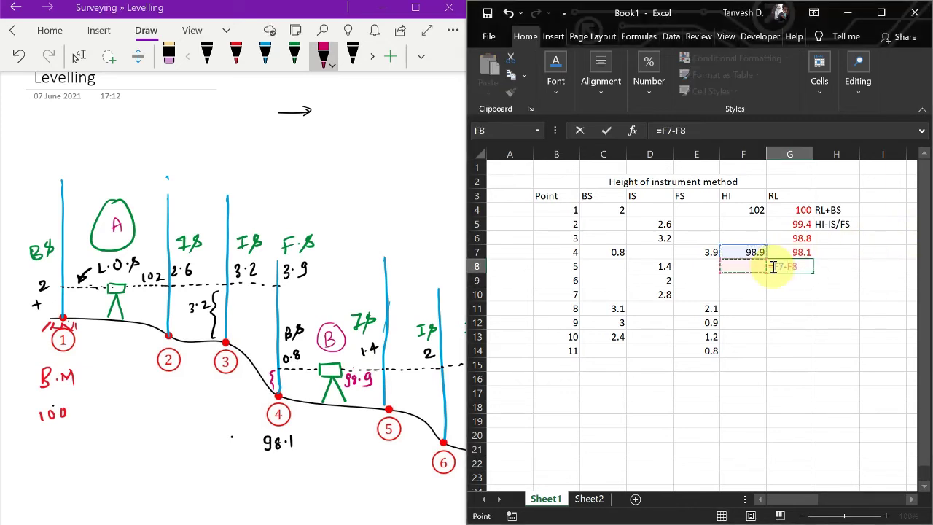
{"action": "key", "text": "Return"}
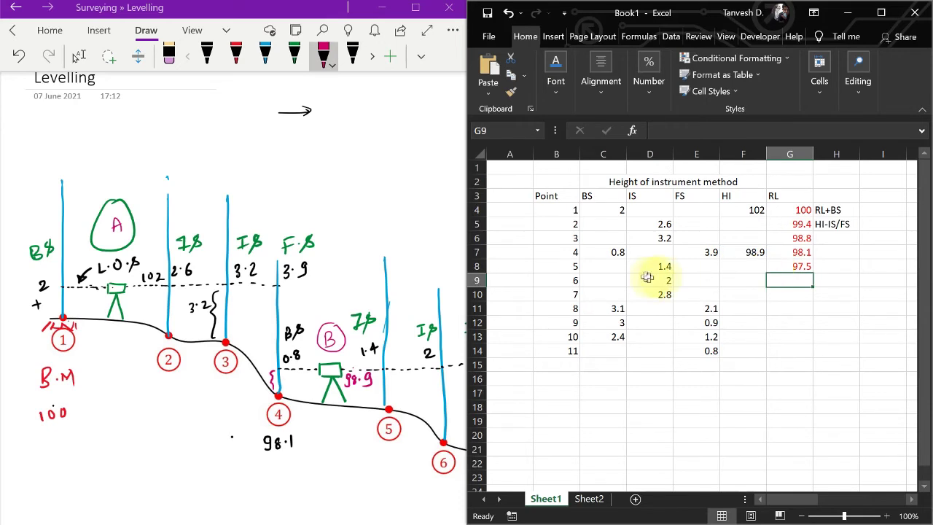
- Calculate the RL of point 6 in cell G9 with the formula =F7-D9
{"action": "scroll", "coordinate": [393, 334], "scroll_direction": "right", "scroll_amount": 10}
{"action": "scroll", "coordinate": [391, 335], "scroll_direction": "left", "scroll_amount": 10}
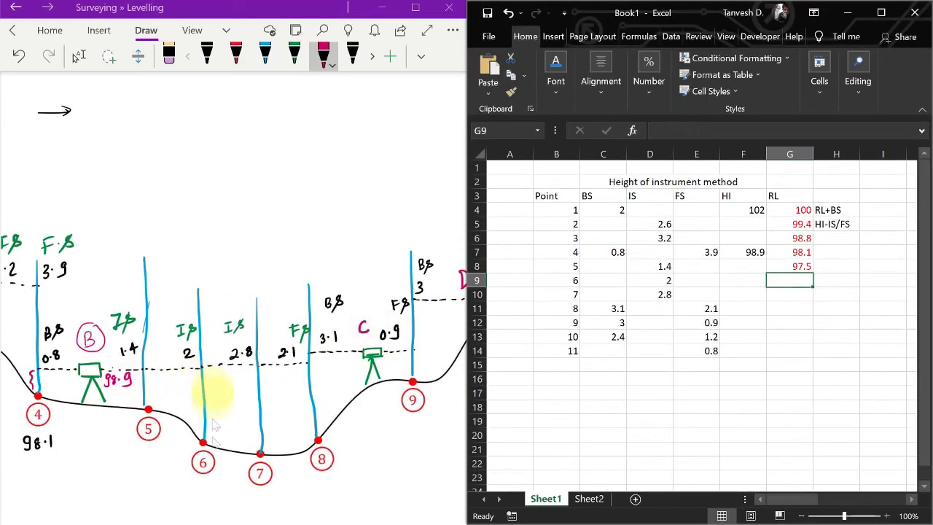
{"action": "type", "text": "="}
{"action": "key", "text": "Up"}
{"action": "key", "text": "Up"}
{"action": "key", "text": "Left"}
{"action": "type", "text": "-"}
{"action": "key", "text": "Left"}
{"action": "key", "text": "Left"}
{"action": "key", "text": "Left"}
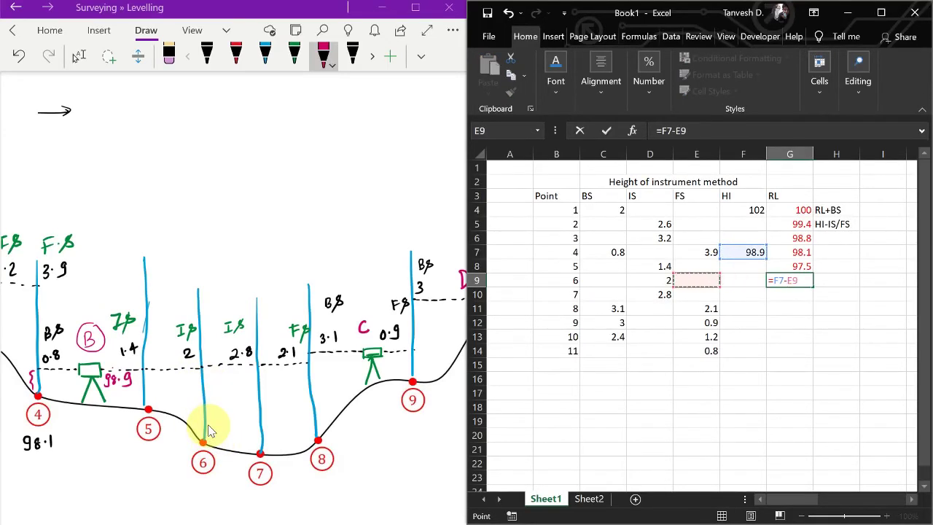
{"action": "key", "text": "Return"}
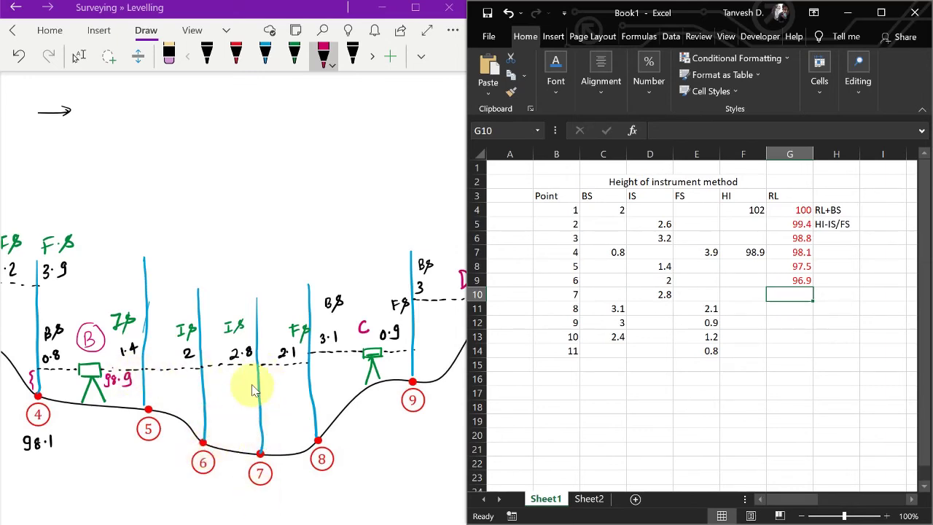
- Calculate the RL of point 7 in cell G10 with the formula =F7-D10
{"action": "type", "text": "="}
{"action": "key", "text": "Left"}
{"action": "key", "text": "Up"}
{"action": "key", "text": "Up"}
{"action": "key", "text": "Up"}
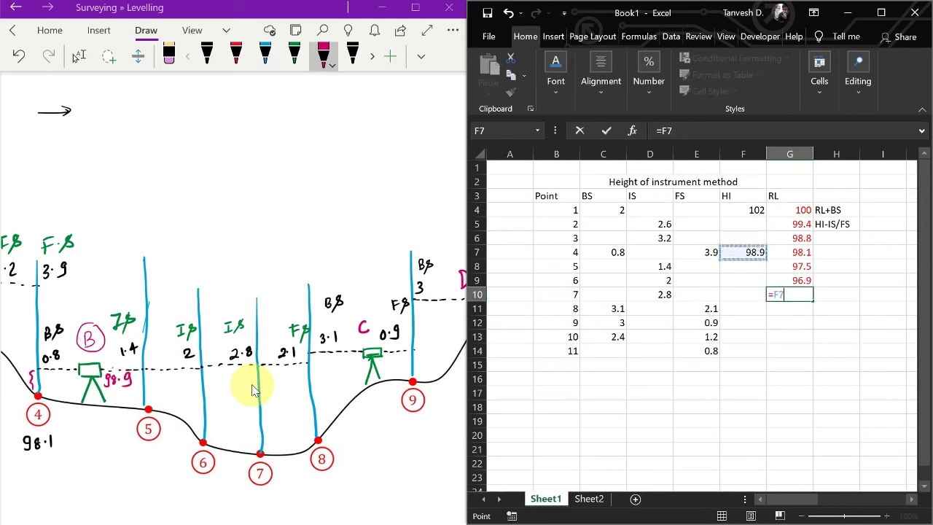
{"action": "type", "text": "-"}
{"action": "key", "text": "Left"}
{"action": "key", "text": "Left"}
{"action": "key", "text": "Left"}
{"action": "key", "text": "Return"}
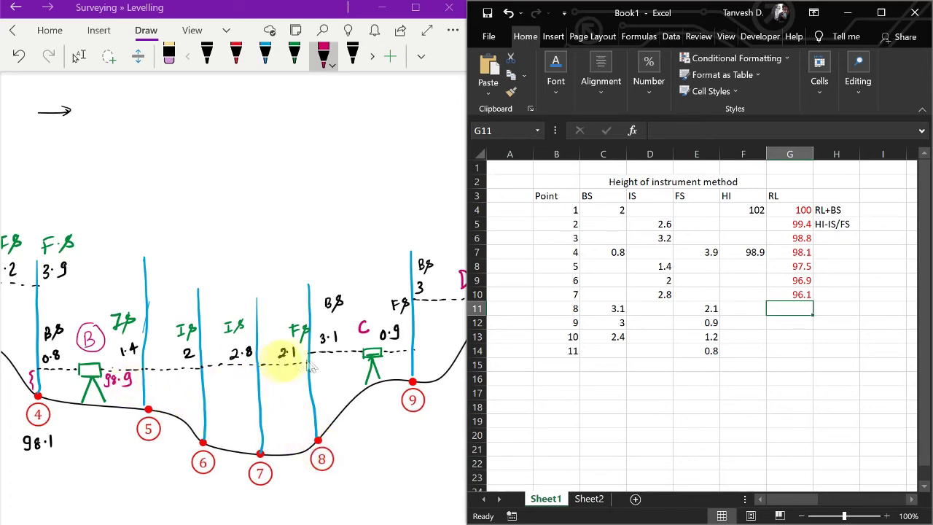
- Calculate the RL of point 8 in cell G11 with the formula =F7-E11
{"action": "type", "text": "="}
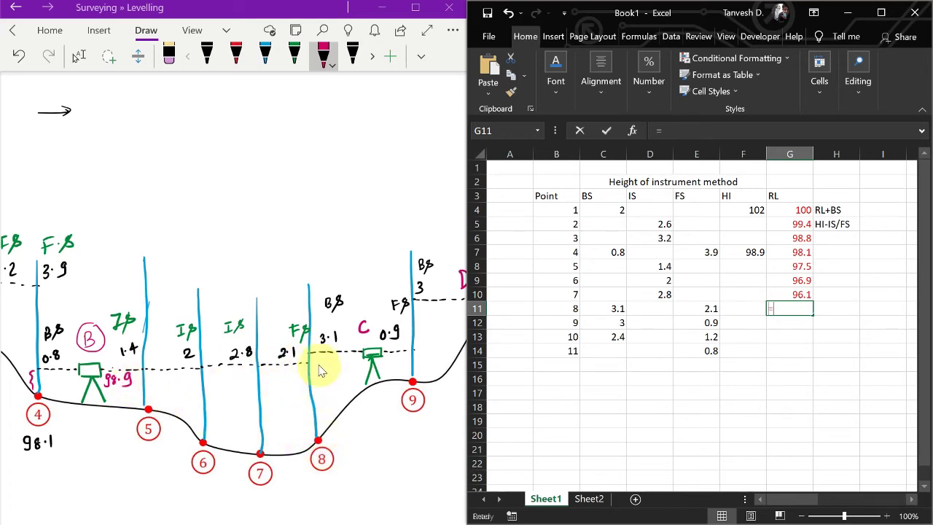
{"action": "key", "text": "Left"}
{"action": "key", "text": "Up"}
{"action": "key", "text": "Up"}
{"action": "key", "text": "Up"}
{"action": "key", "text": "Up"}
{"action": "type", "text": "-"}
{"action": "key", "text": "Left"}
{"action": "key", "text": "Left"}
{"action": "key", "text": "Return"}
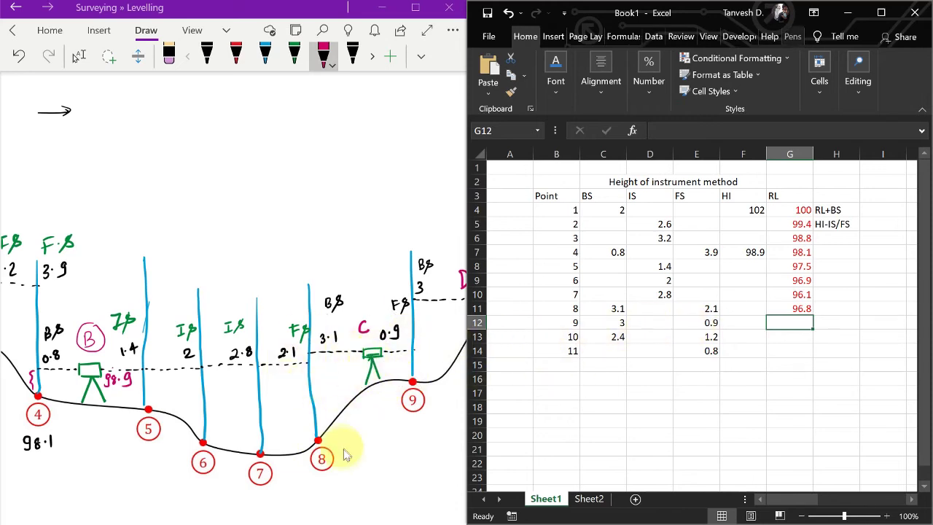
- Write the RL 96.8 below point 8 on the sketch and draw a brace labelled 3.1 above the point
{"action": "left_click", "coordinate": [313, 482]}
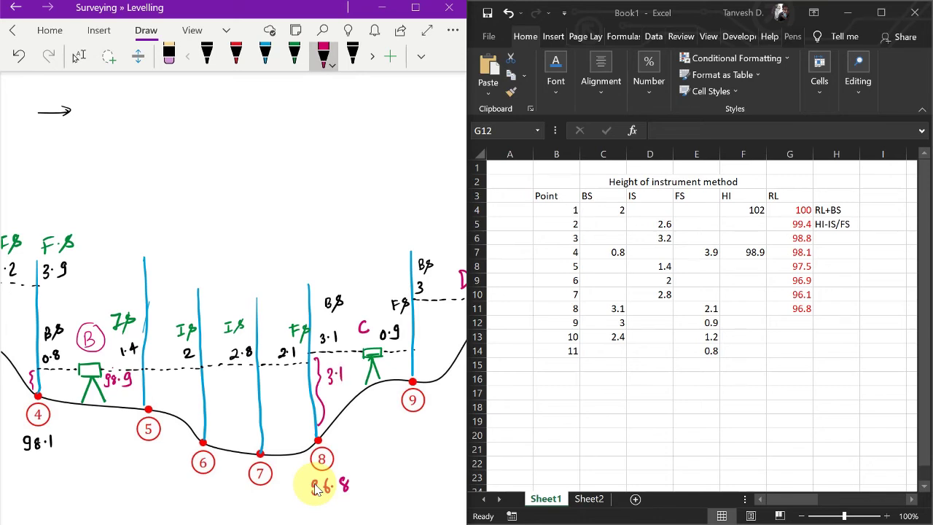
- Calculate the HI of instrument setup C in cell F11 with the formula =G11+C11
{"action": "left_click", "coordinate": [743, 306]}
{"action": "type", "text": "="}
{"action": "key", "text": "Right"}
{"action": "type", "text": "+"}
{"action": "key", "text": "Left"}
{"action": "key", "text": "Left"}
{"action": "key", "text": "Left"}
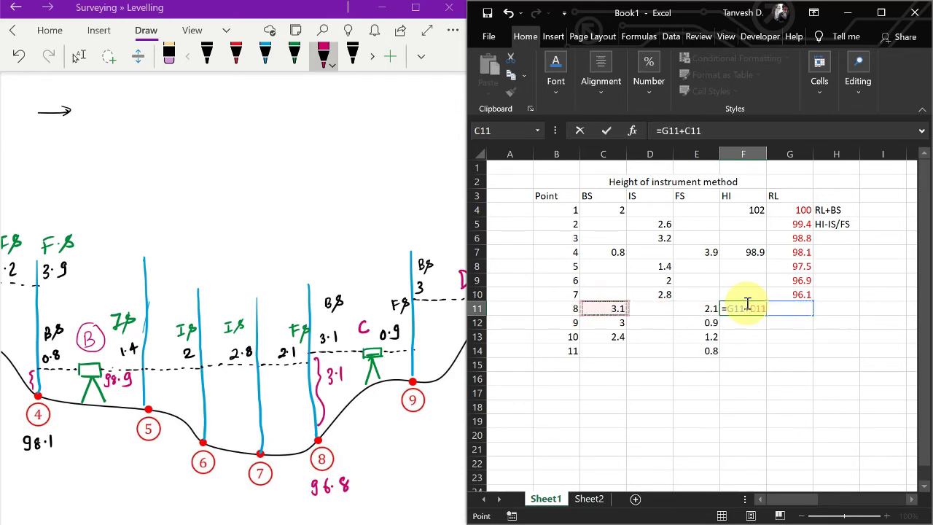
{"action": "key", "text": "Return"}
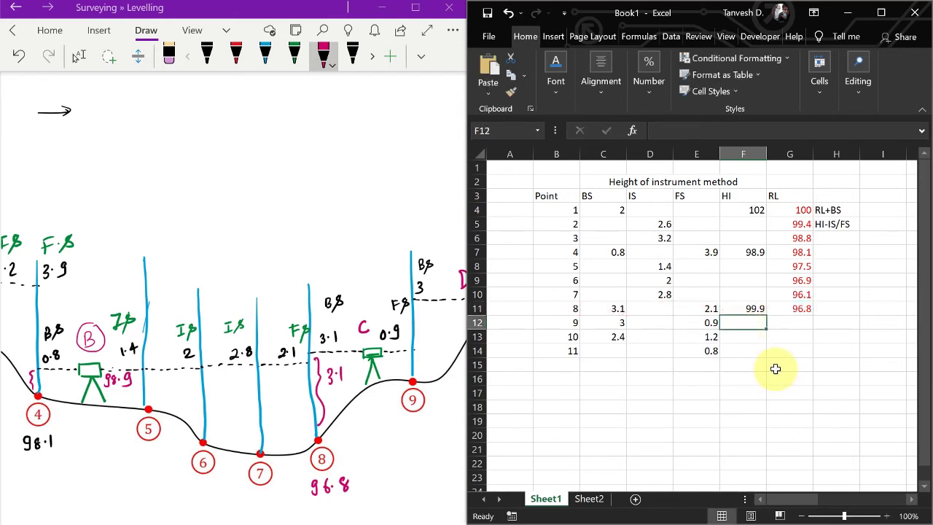
- Erase the 3.1 brace at point 8 on the sketch and write the HI 99.9 below instrument C's line of sight
{"action": "left_click", "coordinate": [340, 374]}
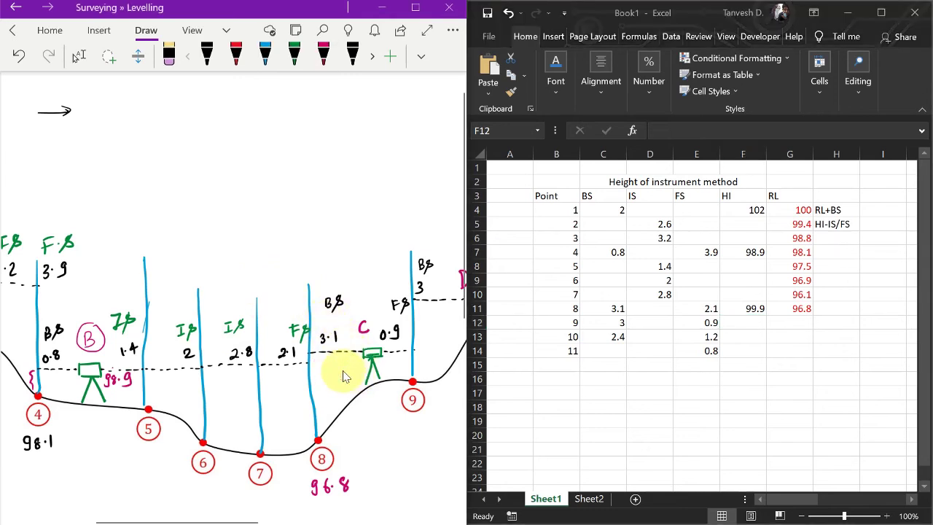
{"action": "left_click", "coordinate": [340, 364]}
{"action": "left_click_drag", "start_coordinate": [348, 357], "coordinate": [349, 360]}
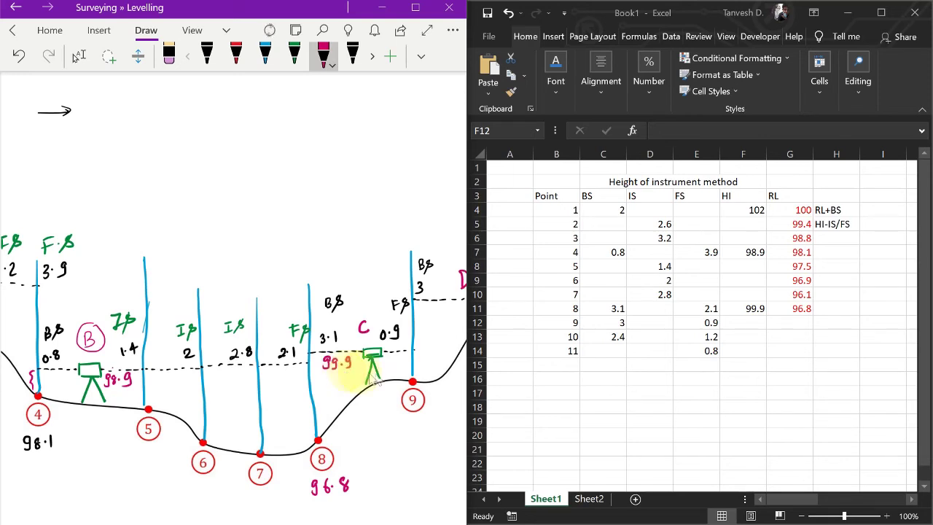
- Calculate the RL of point 9 in cell G12 with the formula =F11-E12
{"action": "scroll", "coordinate": [402, 381], "scroll_direction": "right", "scroll_amount": 5}
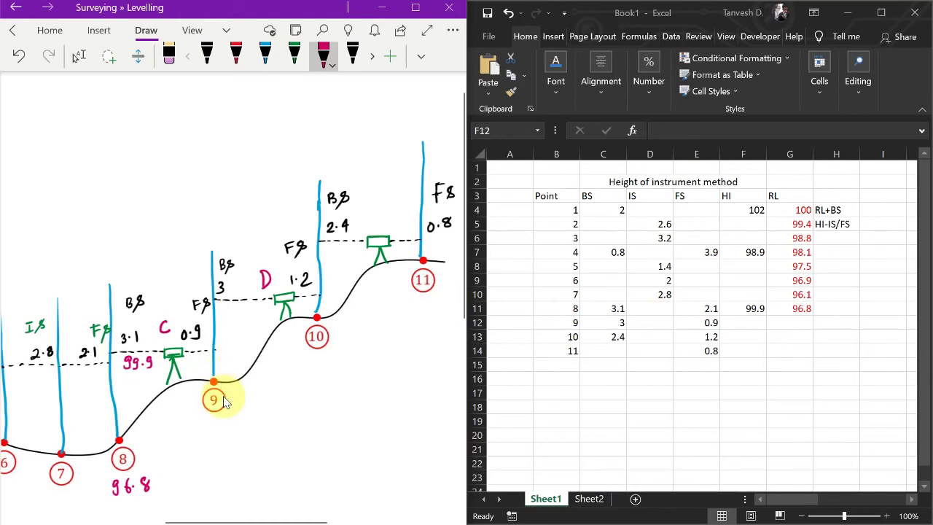
{"action": "left_click", "coordinate": [793, 321]}
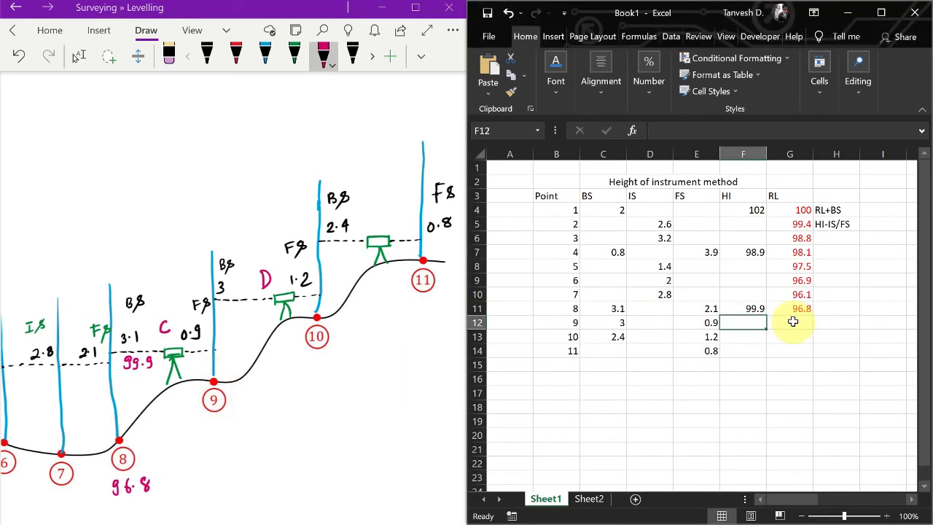
{"action": "left_click", "coordinate": [792, 321]}
{"action": "type", "text": "="}
{"action": "key", "text": "Left"}
{"action": "key", "text": "Up"}
{"action": "type", "text": "-"}
{"action": "key", "text": "Left"}
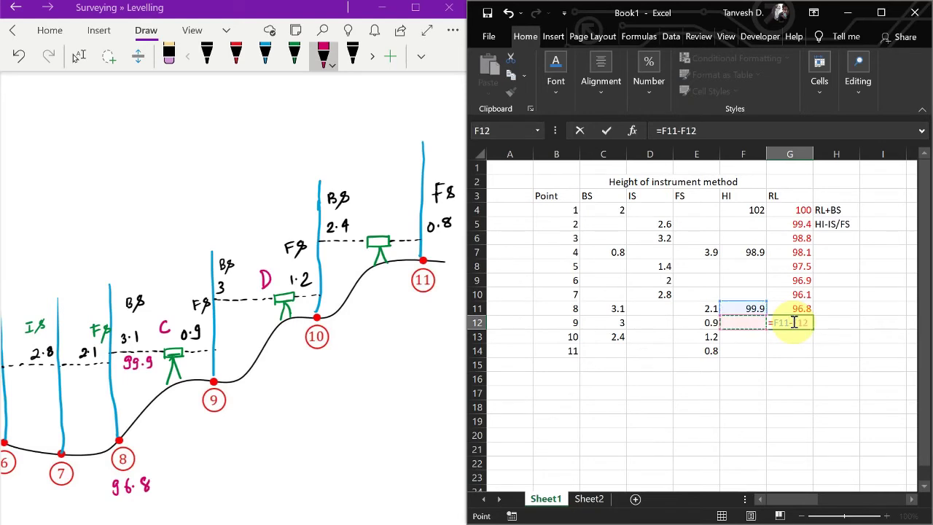
{"action": "key", "text": "Return"}
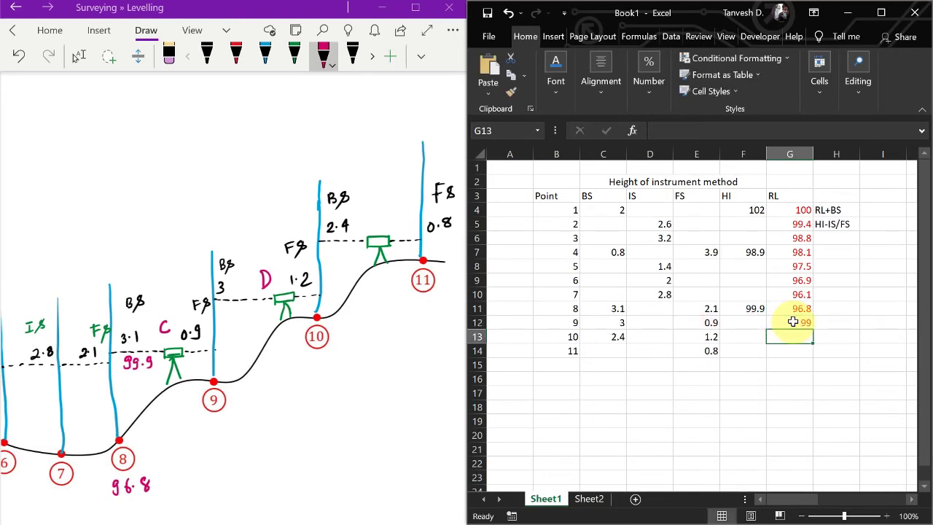
- Write the RL 99 below point 9 on the sketch
{"action": "scroll", "coordinate": [333, 350], "scroll_direction": "right", "scroll_amount": 2}
{"action": "left_click_drag", "start_coordinate": [184, 421], "coordinate": [179, 436]}
{"action": "left_click_drag", "start_coordinate": [194, 421], "coordinate": [191, 436]}
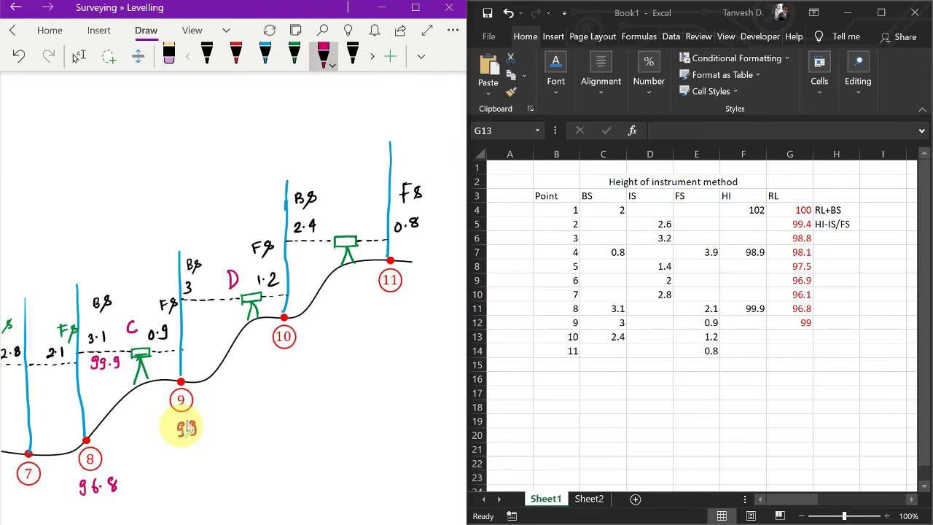
- Calculate the HI of setup D in cell F12 with =G12+C12 and write 102 below instrument D's line of sight on the sketch
{"action": "left_click", "coordinate": [748, 321]}
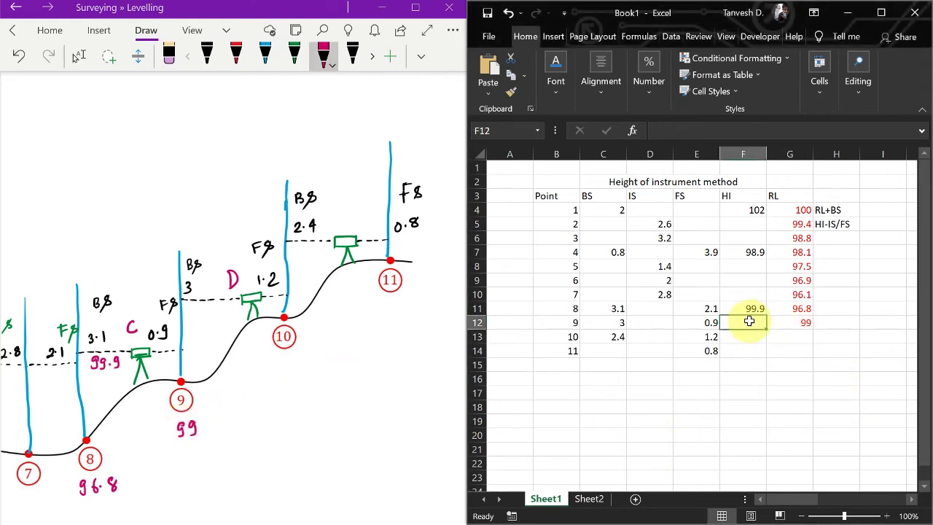
{"action": "type", "text": "="}
{"action": "key", "text": "Right"}
{"action": "type", "text": "+"}
{"action": "key", "text": "Left"}
{"action": "key", "text": "Left"}
{"action": "key", "text": "Left"}
{"action": "key", "text": "Return"}
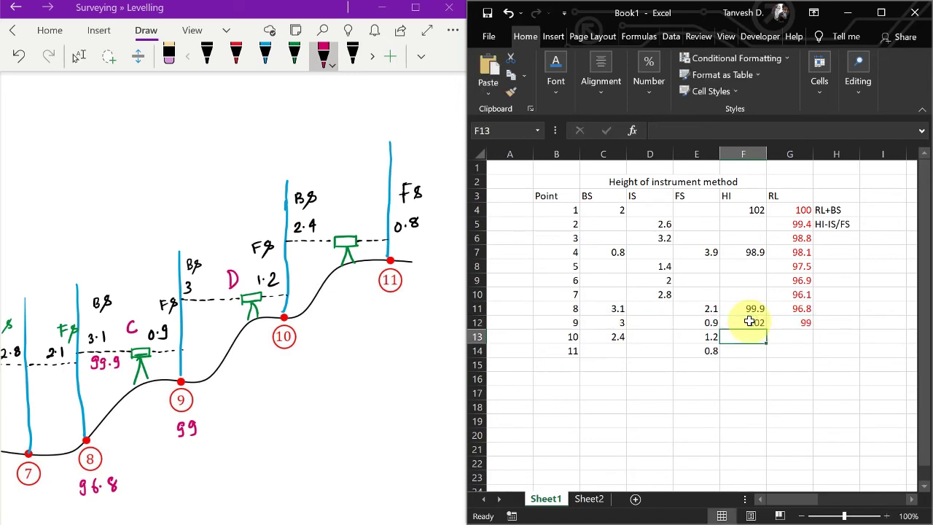
{"action": "left_click", "coordinate": [199, 309]}
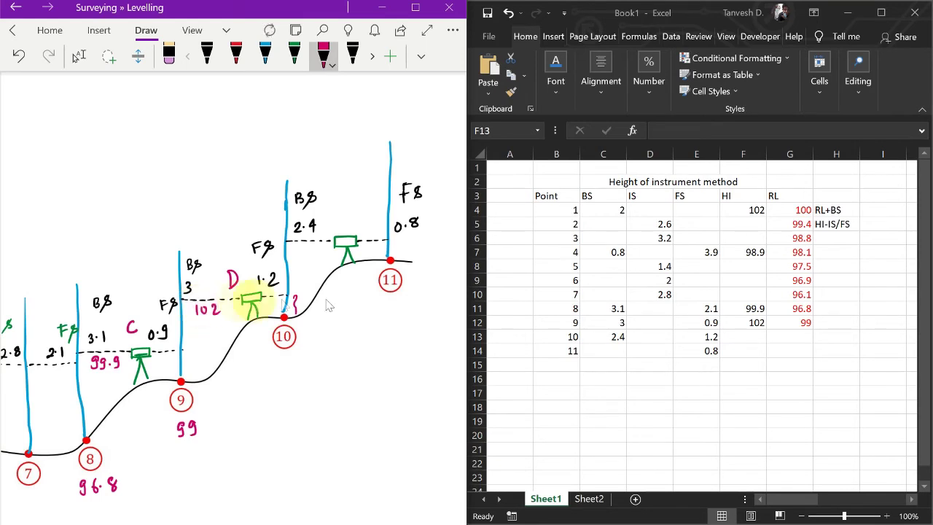
- Calculate the RL of point 10 in cell G13 with =F12-E13 and write 100.8 below point 10 on the sketch
{"action": "left_click", "coordinate": [771, 335]}
{"action": "left_click", "coordinate": [772, 336]}
{"action": "type", "text": "="}
{"action": "key", "text": "Left"}
{"action": "key", "text": "Up"}
{"action": "key", "text": "Up"}
{"action": "key", "text": "Down"}
{"action": "type", "text": "-"}
{"action": "key", "text": "Left"}
{"action": "key", "text": "Left"}
{"action": "key", "text": "Return"}
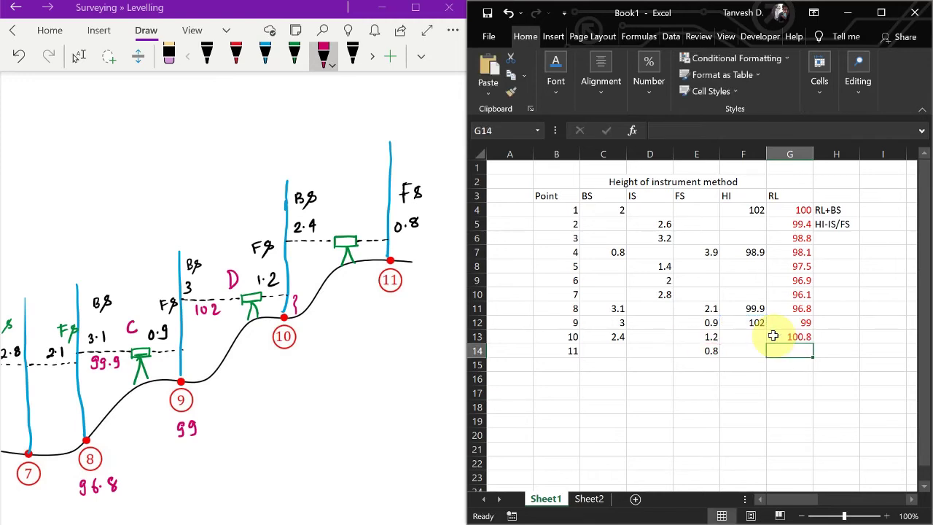
{"action": "left_click", "coordinate": [274, 371]}
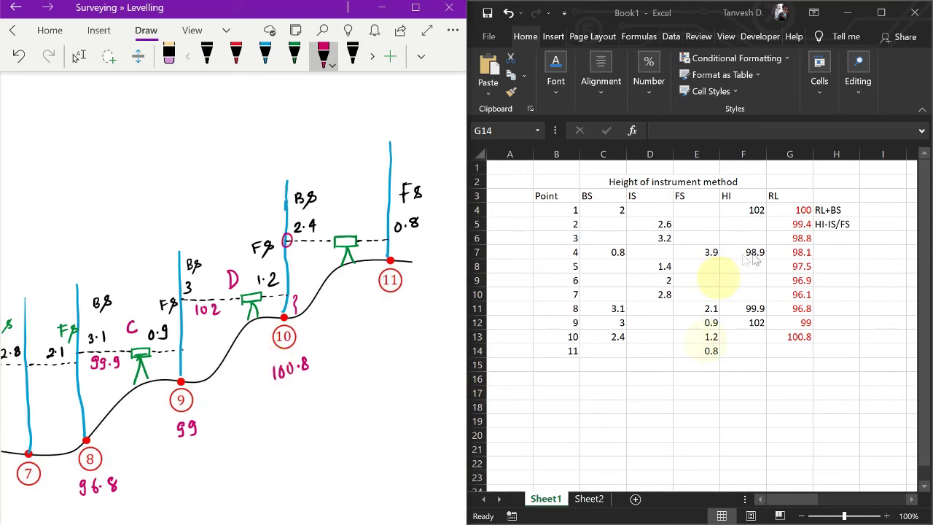
- Calculate the last setup's HI in cell F13 with =G13+C13 and write 103.2 below its line of sight on the sketch
{"action": "left_click", "coordinate": [738, 332]}
{"action": "left_click", "coordinate": [738, 332]}
{"action": "type", "text": "="}
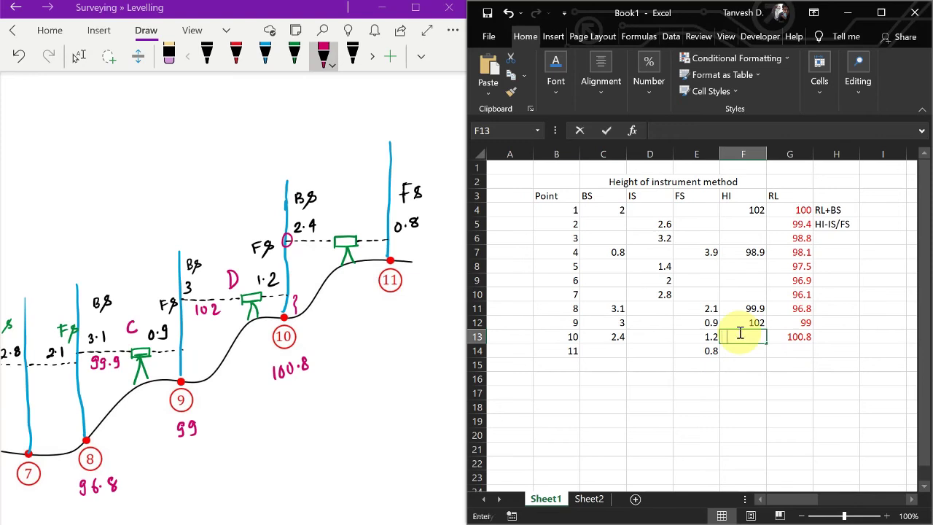
{"action": "key", "text": "Right"}
{"action": "type", "text": "+"}
{"action": "key", "text": "Left"}
{"action": "key", "text": "Left"}
{"action": "key", "text": "Left"}
{"action": "key", "text": "Return"}
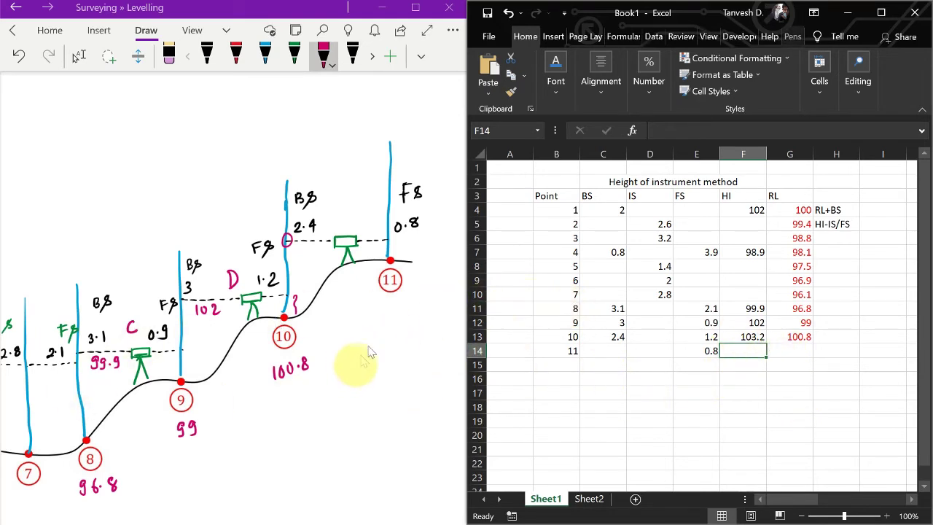
{"action": "left_click", "coordinate": [299, 255]}
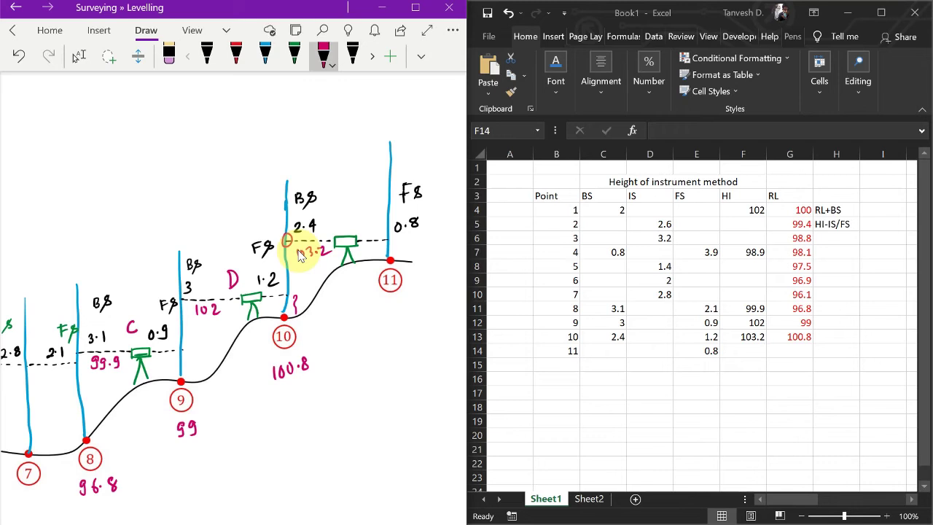
- Calculate the RL of point 11 in cell G14 with =F13-E14 and write 102.4, double underlined, below point 11 on the sketch
{"action": "left_click", "coordinate": [780, 349]}
{"action": "type", "text": "=F13-"}
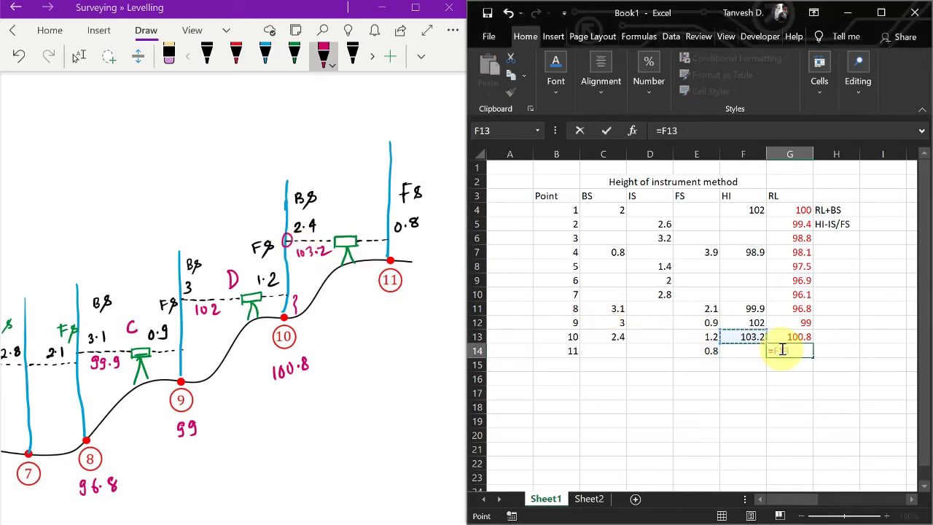
{"action": "key", "text": "Left"}
{"action": "key", "text": "Left"}
{"action": "key", "text": "Return"}
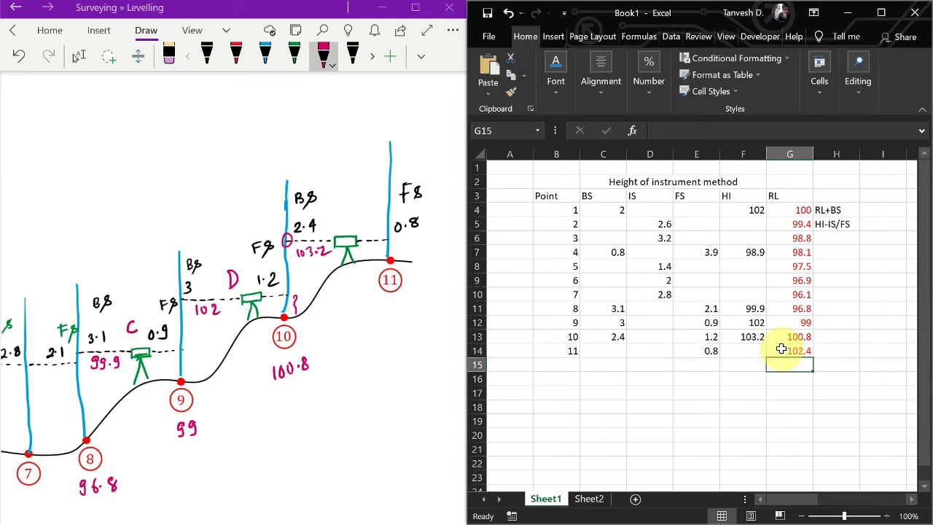
{"action": "left_click", "coordinate": [371, 314]}
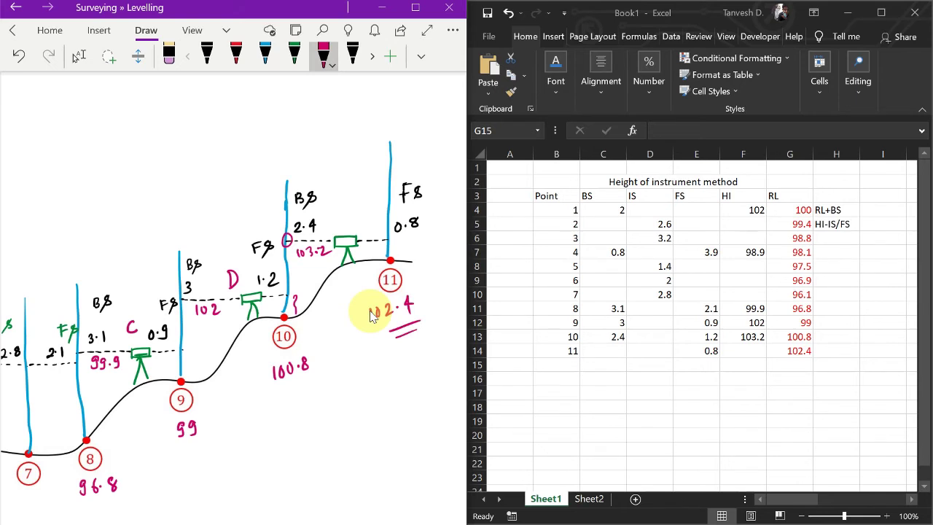
{"action": "scroll", "coordinate": [292, 368], "scroll_direction": "left", "scroll_amount": 5}
{"action": "scroll", "coordinate": [291, 368], "scroll_direction": "right", "scroll_amount": 4}
{"action": "scroll", "coordinate": [291, 368], "scroll_direction": "left", "scroll_amount": 8}
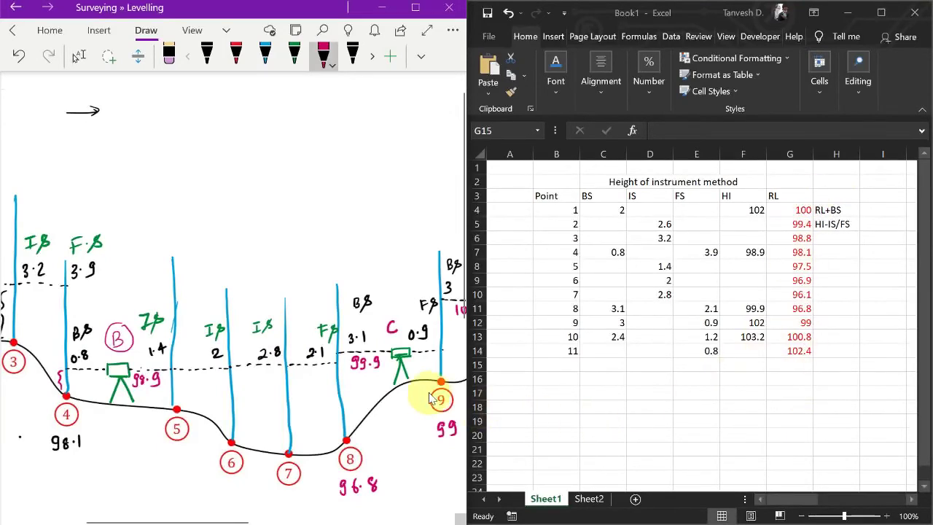
{"action": "scroll", "coordinate": [236, 373], "scroll_direction": "left", "scroll_amount": 7}
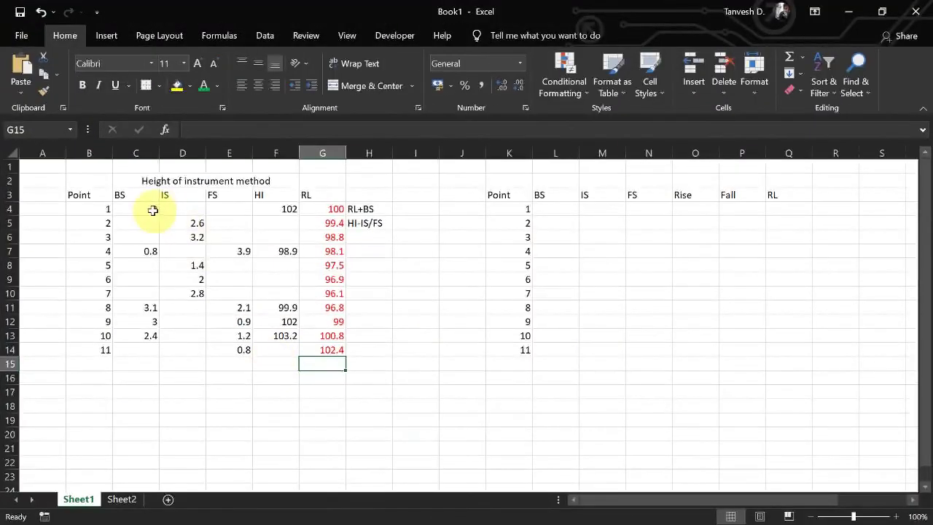
- Merge and center cells L2:Q2 above the second table and enter the title "Rise and fall method"
{"action": "left_click", "coordinate": [153, 210]}
{"action": "left_click_drag", "start_coordinate": [543, 183], "coordinate": [774, 182]}
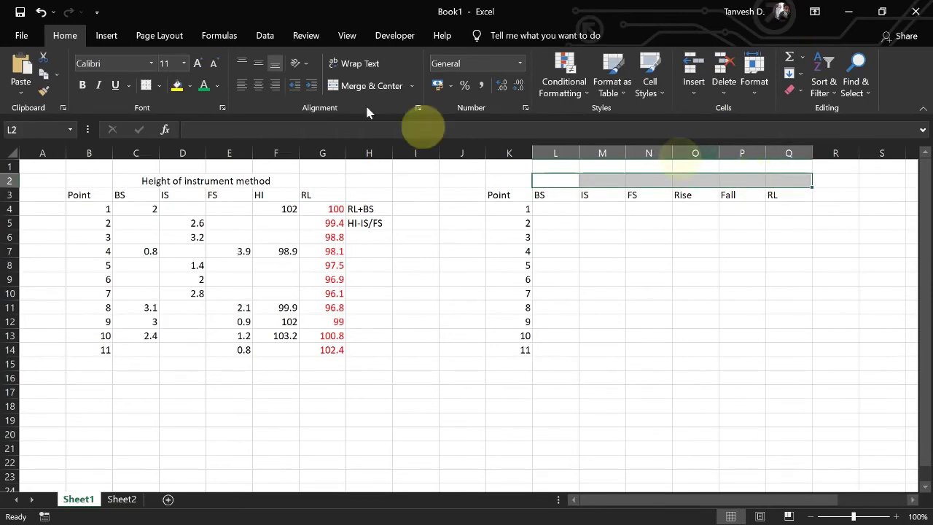
{"action": "left_click", "coordinate": [368, 85]}
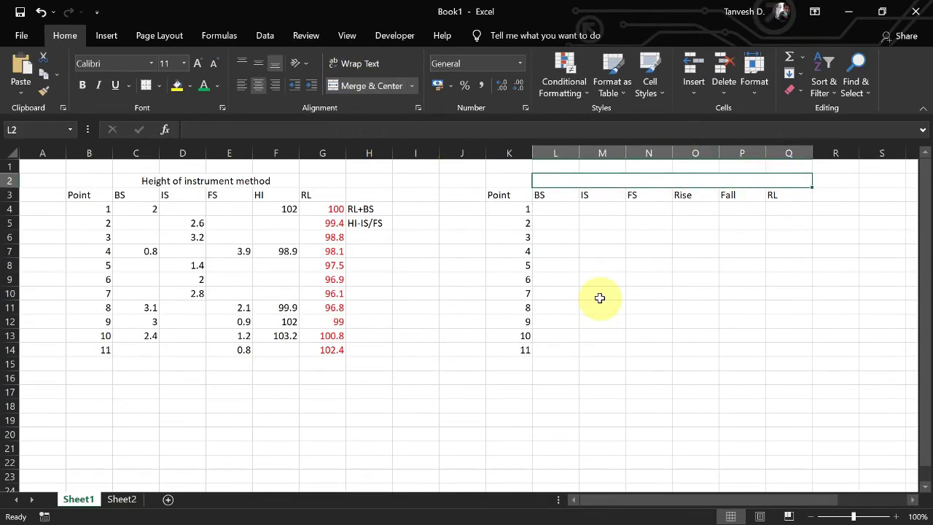
{"action": "type", "text": "Rise and fa"}
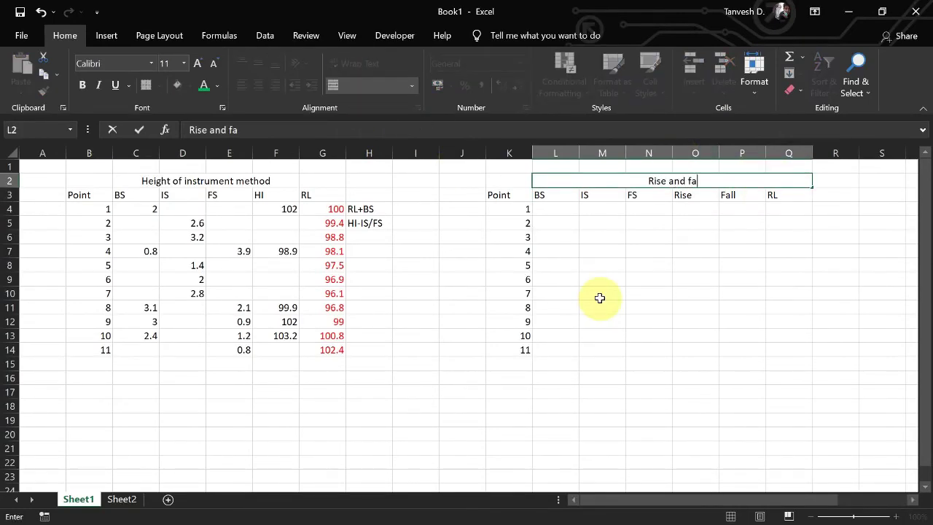
{"action": "type", "text": "ll method"}
{"action": "key", "text": "Return"}
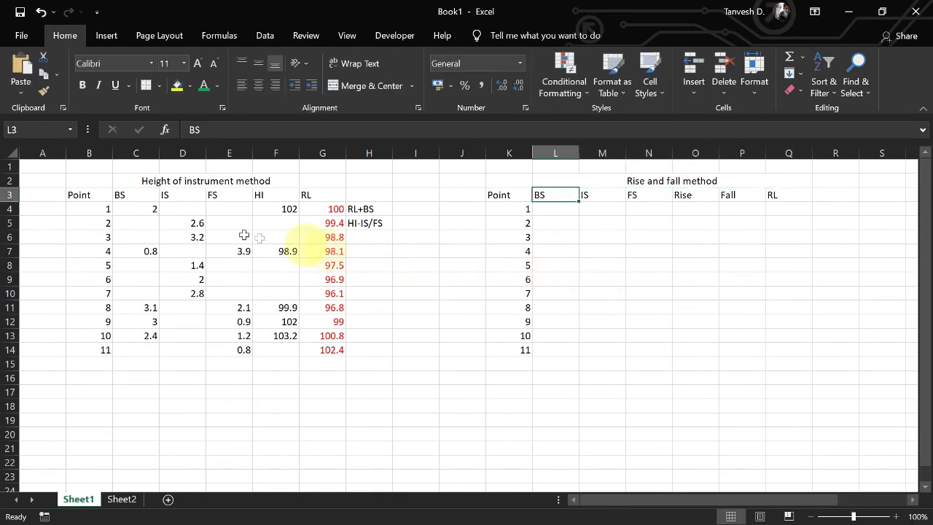
- Copy the BS, IS and FS readings in C4:E14 into the rise and fall table starting at cell L4
{"action": "left_click_drag", "start_coordinate": [145, 208], "coordinate": [193, 222]}
{"action": "left_click_drag", "start_coordinate": [235, 290], "coordinate": [240, 350]}
{"action": "key", "text": "ctrl+c"}
{"action": "left_click", "coordinate": [561, 207]}
{"action": "key", "text": "ctrl+v"}
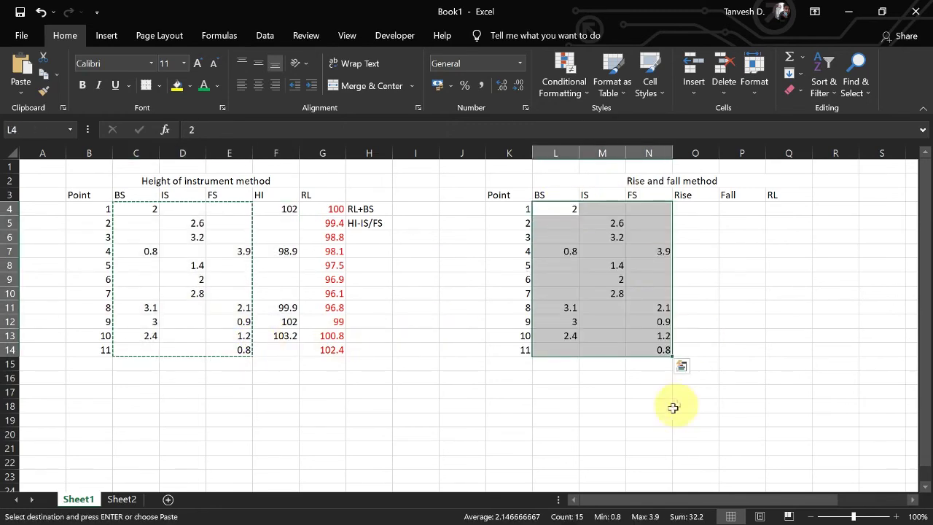
{"action": "key", "text": "Escape"}
{"action": "left_click", "coordinate": [788, 321]}
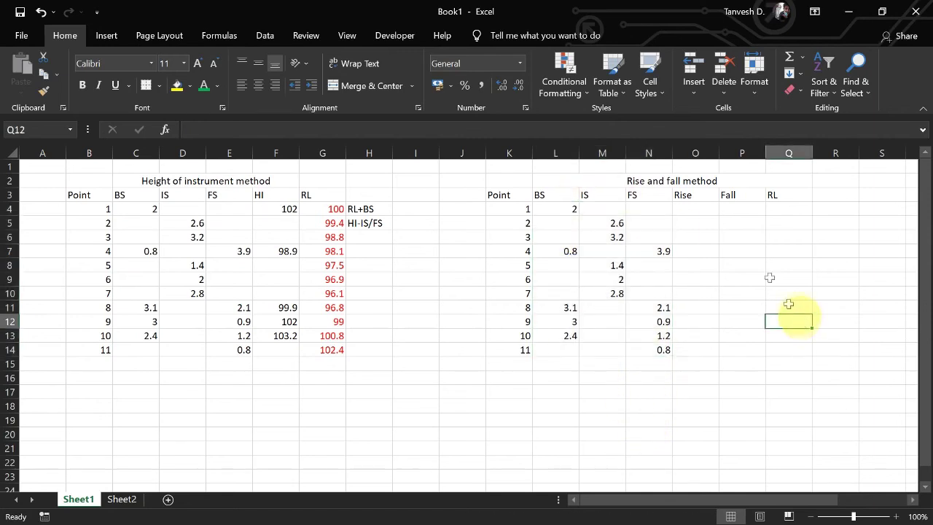
- Enter 100 as the RL of point 1 in cell Q4 of the rise and fall table
{"action": "left_click", "coordinate": [787, 209]}
{"action": "type", "text": "100"}
{"action": "key", "text": "Return"}
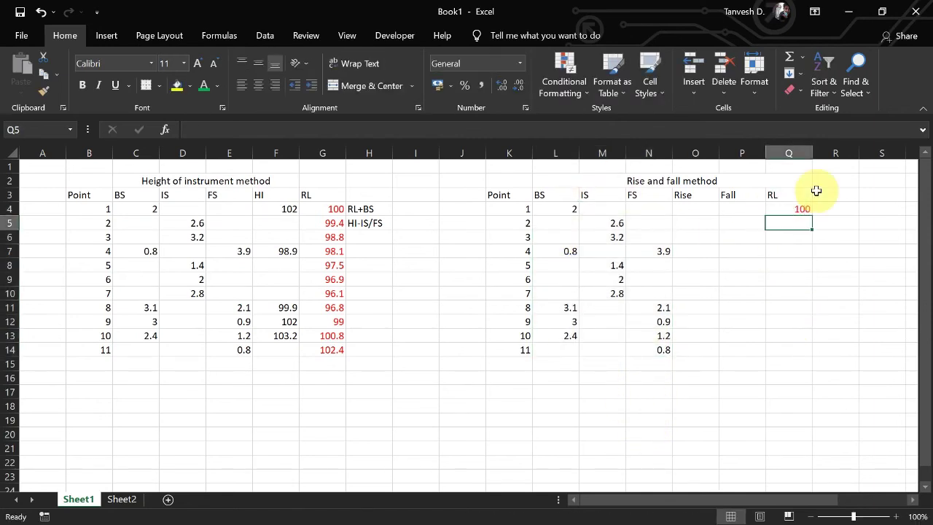
{"action": "key", "text": "Up"}
{"action": "key", "text": "Left"}
{"action": "key", "text": "Left"}
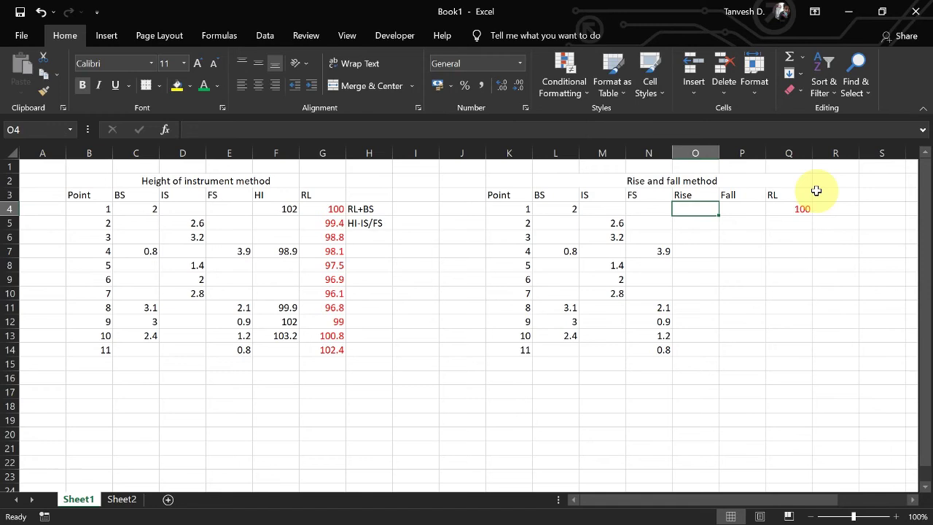
{"action": "key", "text": "Down"}
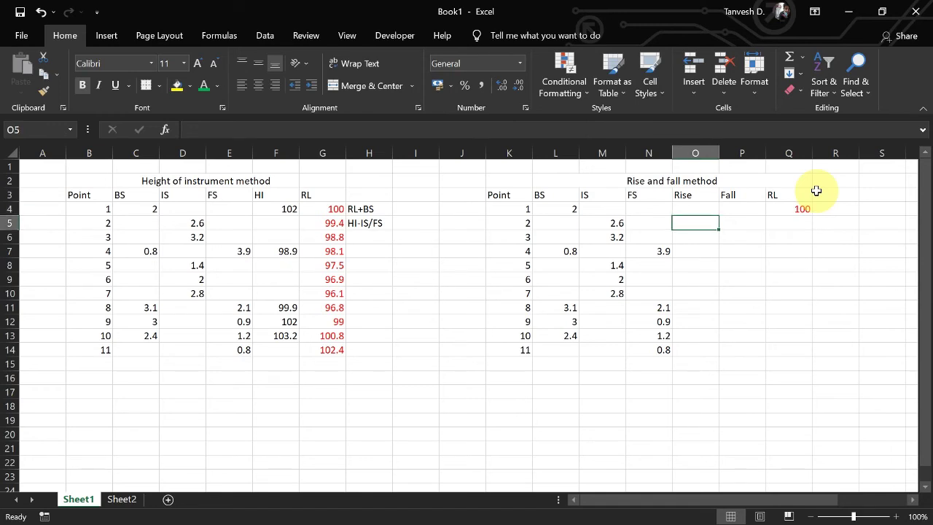
- Enter the note "previous - next" in cell L16 below the rise and fall table
{"action": "left_click", "coordinate": [534, 377]}
{"action": "type", "text": "prev"}
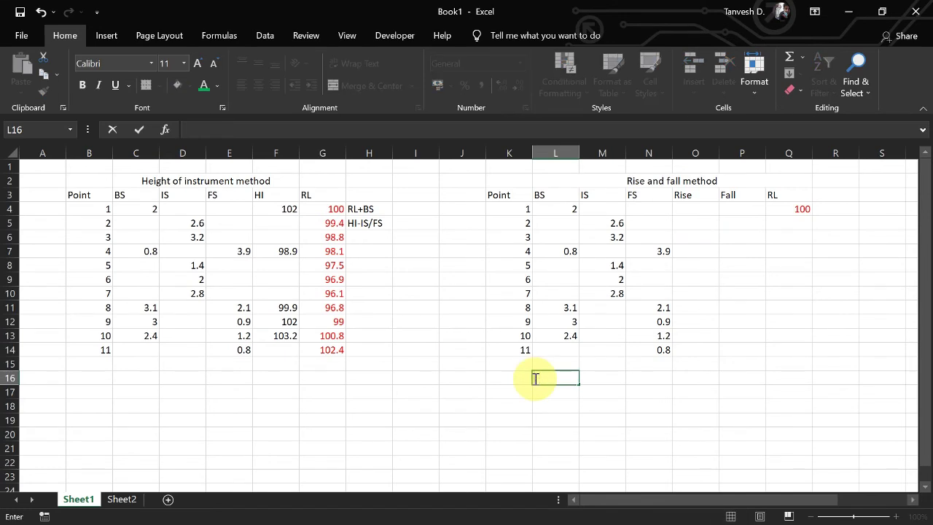
{"action": "type", "text": "ious - nex"}
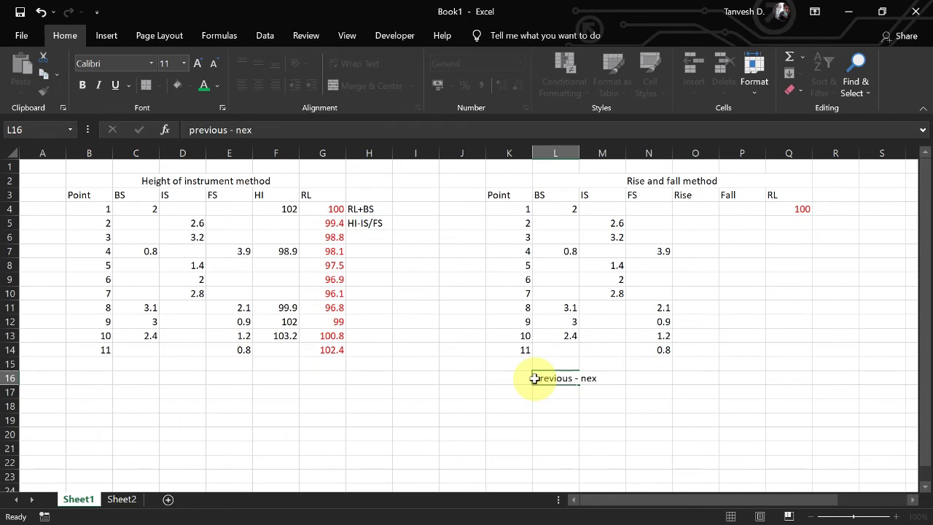
{"action": "key", "text": "Return"}
{"action": "left_click", "coordinate": [535, 382]}
{"action": "left_click", "coordinate": [321, 130]}
{"action": "type", "text": "t"}
{"action": "key", "text": "Return"}
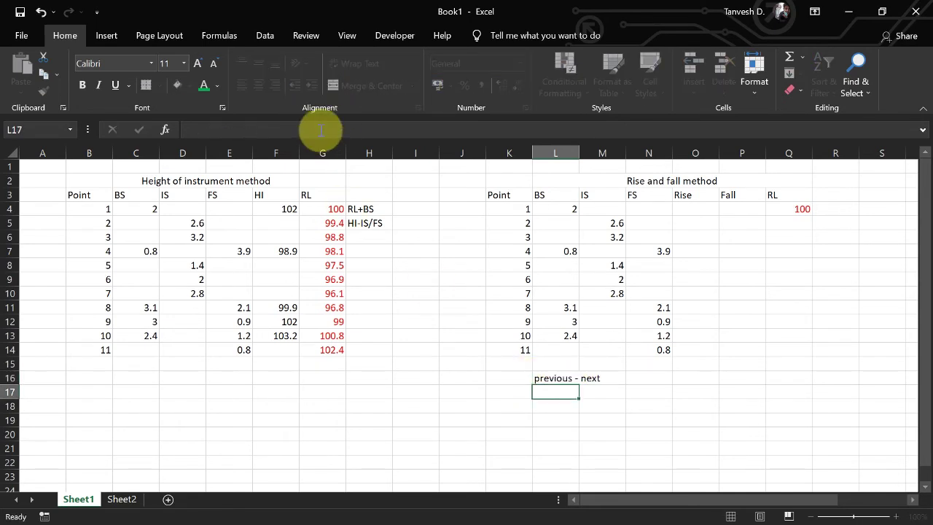
- Compare point 1's BS reading with point 2's IS reading in the rise and fall table, following the "previous - next" note
{"action": "key", "text": "Up"}
{"action": "key", "text": "Right"}
{"action": "key", "text": "Left"}
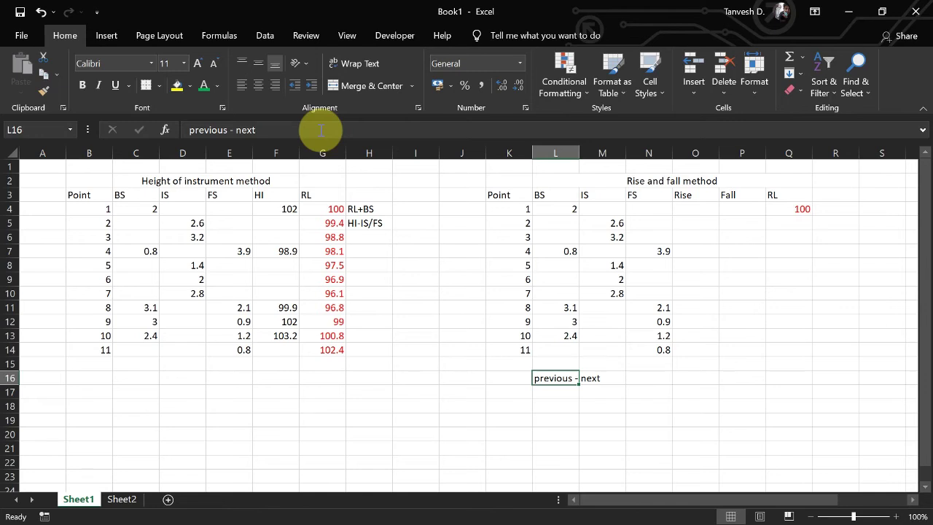
{"action": "key", "text": "Right"}
{"action": "key", "text": "Right"}
{"action": "key", "text": "Right"}
{"action": "key", "text": "Right"}
{"action": "key", "text": "Up"}
{"action": "key", "text": "Up"}
{"action": "key", "text": "Up"}
{"action": "key", "text": "Up"}
{"action": "key", "text": "Up"}
{"action": "key", "text": "Up"}
{"action": "key", "text": "Up"}
{"action": "key", "text": "Up"}
{"action": "key", "text": "Up"}
{"action": "key", "text": "Up"}
{"action": "key", "text": "Up"}
{"action": "key", "text": "Left"}
{"action": "key", "text": "Left"}
{"action": "key", "text": "Left"}
{"action": "key", "text": "Left"}
{"action": "key", "text": "Up"}
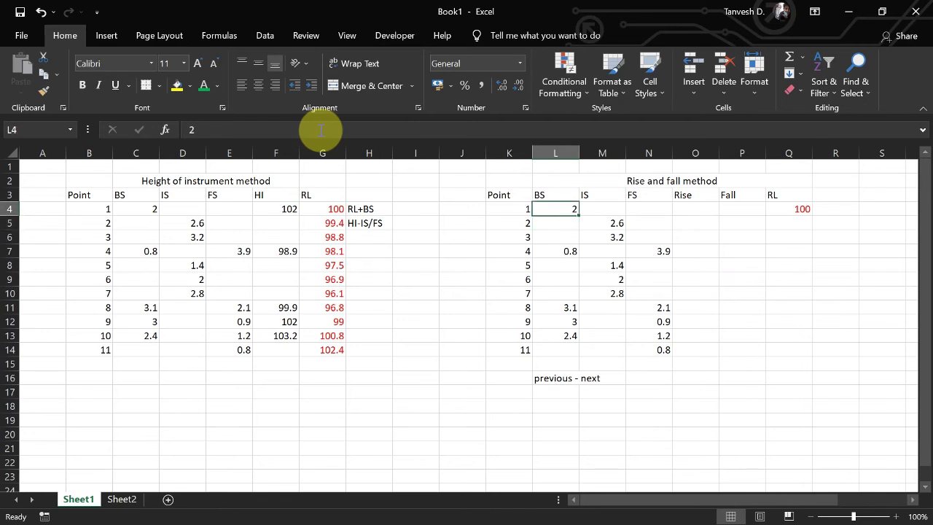
{"action": "key", "text": "Right"}
{"action": "key", "text": "Down"}
{"action": "key", "text": "Up"}
{"action": "key", "text": "Left"}
{"action": "key", "text": "Down"}
{"action": "key", "text": "Right"}
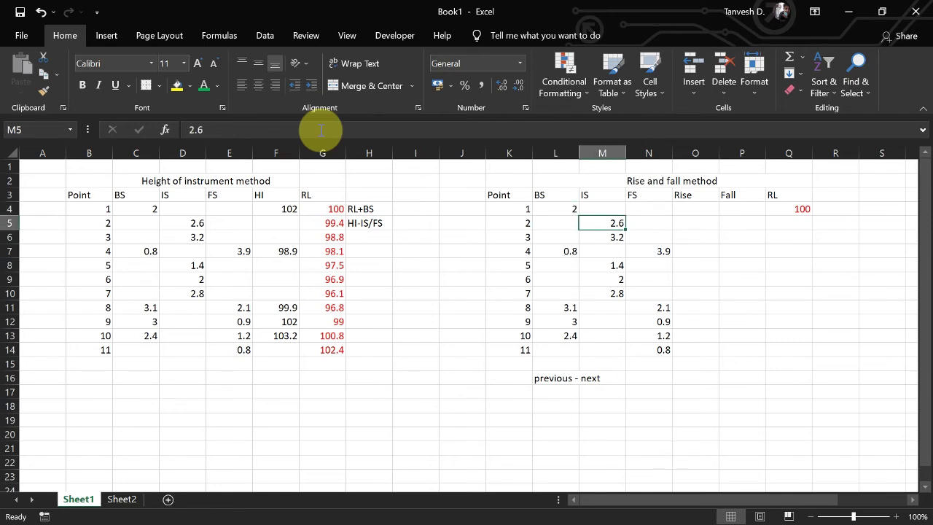
- Calculate the fall at point 2 in cell P5 with the formula =L4-M5
{"action": "key", "text": "Right"}
{"action": "key", "text": "Right"}
{"action": "key", "text": "Right"}
{"action": "type", "text": "="}
{"action": "key", "text": "Left"}
{"action": "key", "text": "Left"}
{"action": "key", "text": "Left"}
{"action": "key", "text": "Left"}
{"action": "key", "text": "Up"}
{"action": "type", "text": "-"}
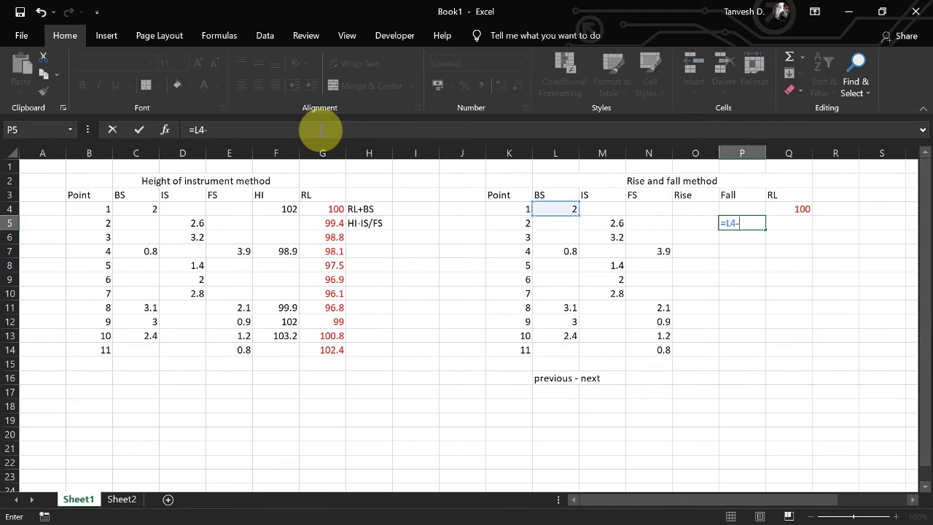
{"action": "key", "text": "Left"}
{"action": "key", "text": "Left"}
{"action": "key", "text": "Left"}
{"action": "type", "text": "\\"}
{"action": "key", "text": "BackSpace"}
{"action": "key", "text": "Return"}
{"action": "key", "text": "Up"}
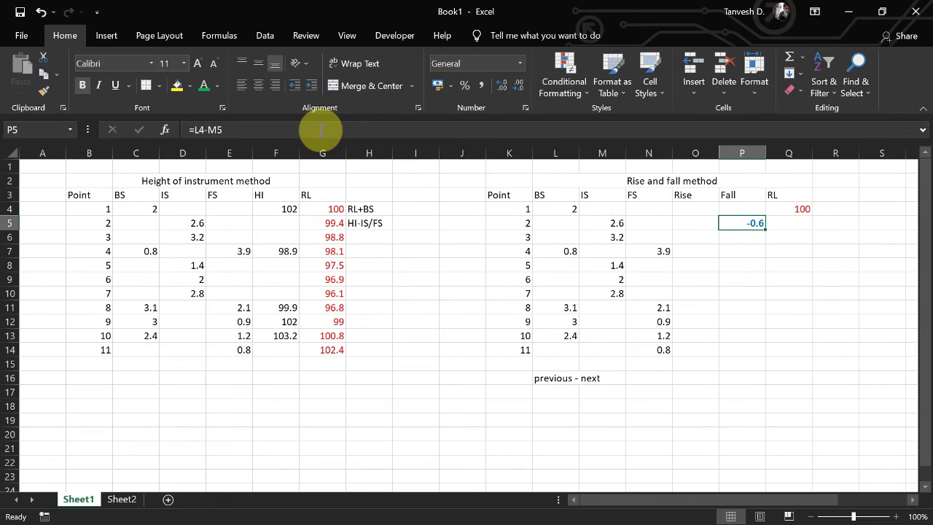
- Calculate the fall at point 3 in cell P6 with the formula =M5-M6
{"action": "key", "text": "Left"}
{"action": "key", "text": "Down"}
{"action": "key", "text": "Left"}
{"action": "key", "text": "Up"}
{"action": "key", "text": "Left"}
{"action": "key", "text": "Down"}
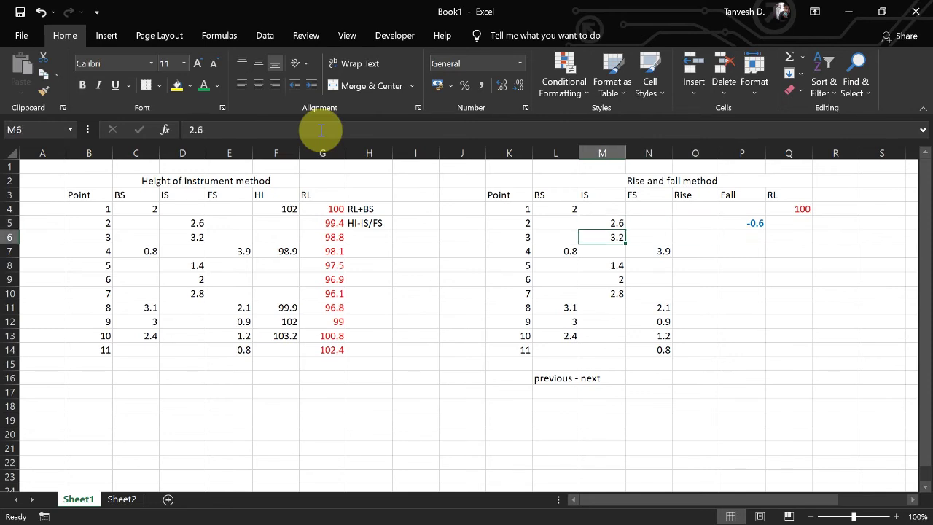
{"action": "key", "text": "Up"}
{"action": "key", "text": "Down"}
{"action": "key", "text": "Right"}
{"action": "key", "text": "Right"}
{"action": "key", "text": "Right"}
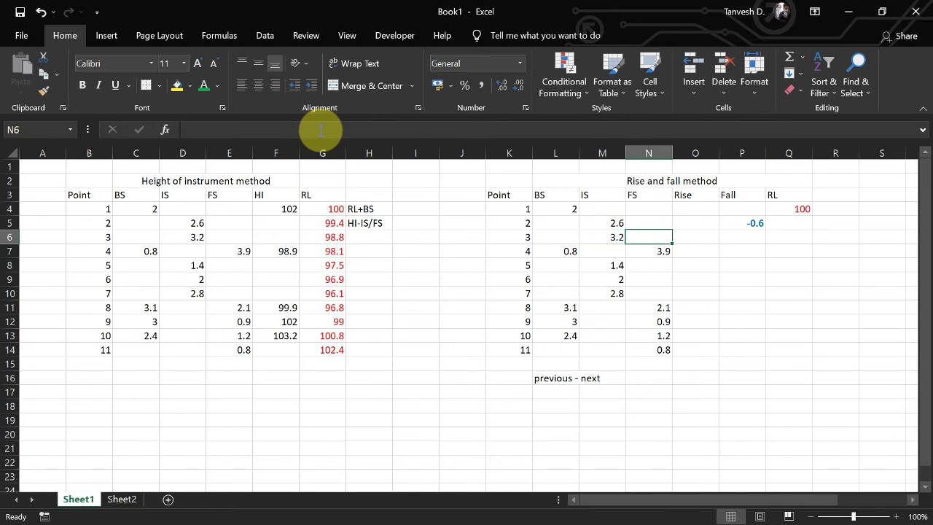
{"action": "type", "text": "="}
{"action": "key", "text": "Left"}
{"action": "key", "text": "Left"}
{"action": "key", "text": "Left"}
{"action": "key", "text": "Up"}
{"action": "type", "text": "-"}
{"action": "key", "text": "Left"}
{"action": "key", "text": "Left"}
{"action": "key", "text": "Left"}
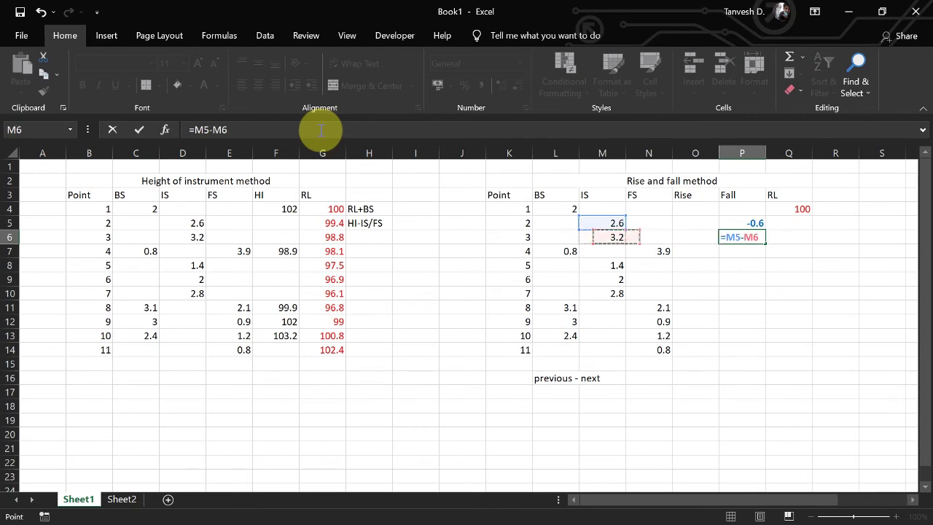
{"action": "key", "text": "Return"}
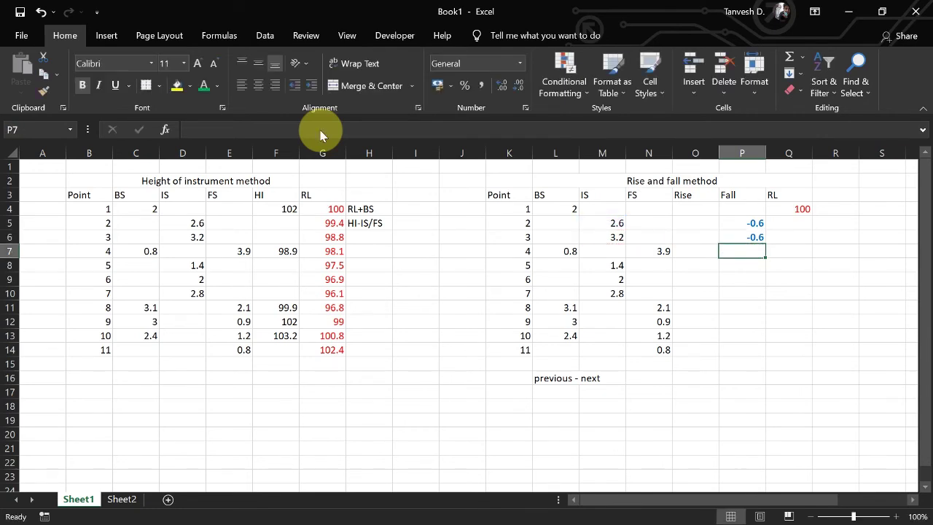
- Switch to the OneNote levelling sketch and circle the staff readings 2 at point 1 and 2.6 at point 2
{"action": "key", "text": "alt+Tab"}
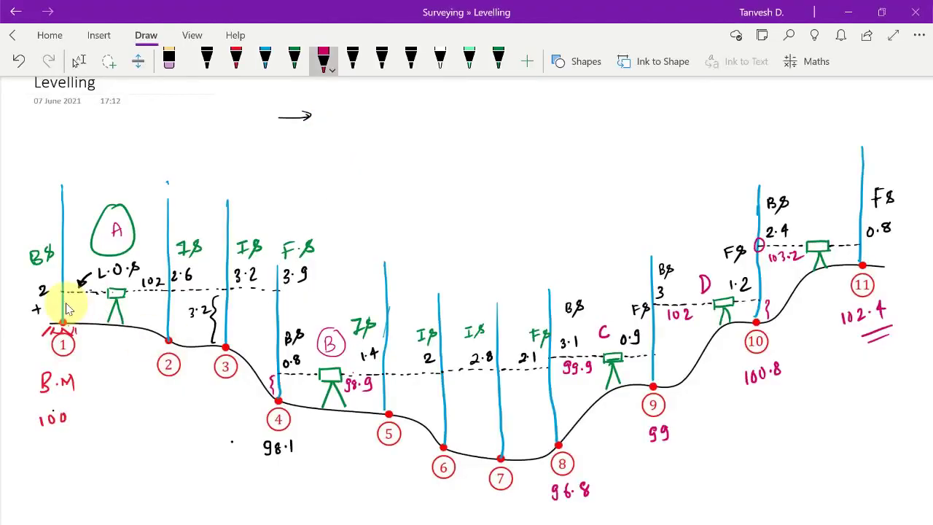
{"action": "mouse_move", "coordinate": [47, 277]}
{"action": "left_mouse_down"}
{"action": "mouse_move", "coordinate": [42, 305]}
{"action": "mouse_move", "coordinate": [50, 278]}
{"action": "left_mouse_up"}
{"action": "mouse_move", "coordinate": [192, 262]}
{"action": "left_mouse_down"}
{"action": "mouse_move", "coordinate": [201, 271]}
{"action": "mouse_move", "coordinate": [186, 283]}
{"action": "left_mouse_up"}
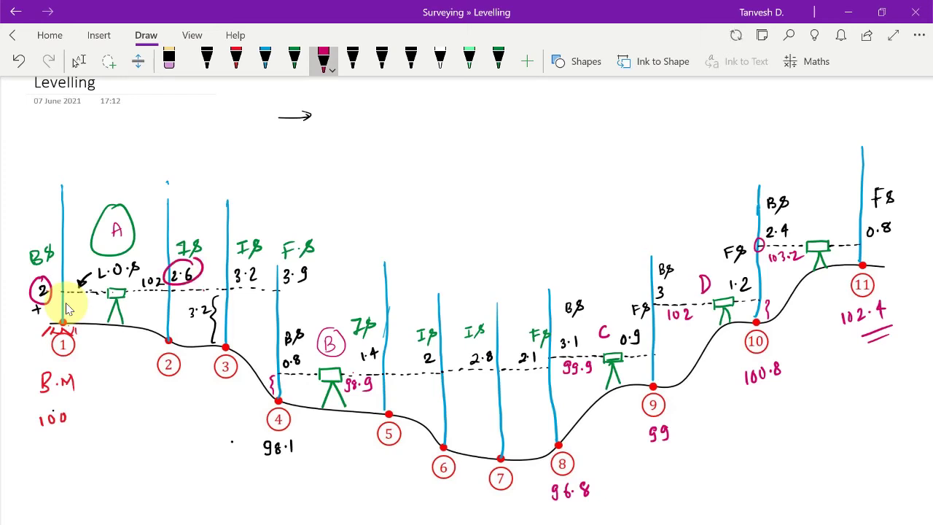
- Write -0.6 above the levelling sketch and circle it, circle point 2 on the ground line, and add a short note beside the value
{"action": "left_click_drag", "start_coordinate": [242, 156], "coordinate": [288, 156]}
{"action": "left_click", "coordinate": [279, 156]}
{"action": "mouse_move", "coordinate": [171, 329]}
{"action": "left_mouse_down"}
{"action": "mouse_move", "coordinate": [159, 336]}
{"action": "mouse_move", "coordinate": [171, 331]}
{"action": "left_mouse_up"}
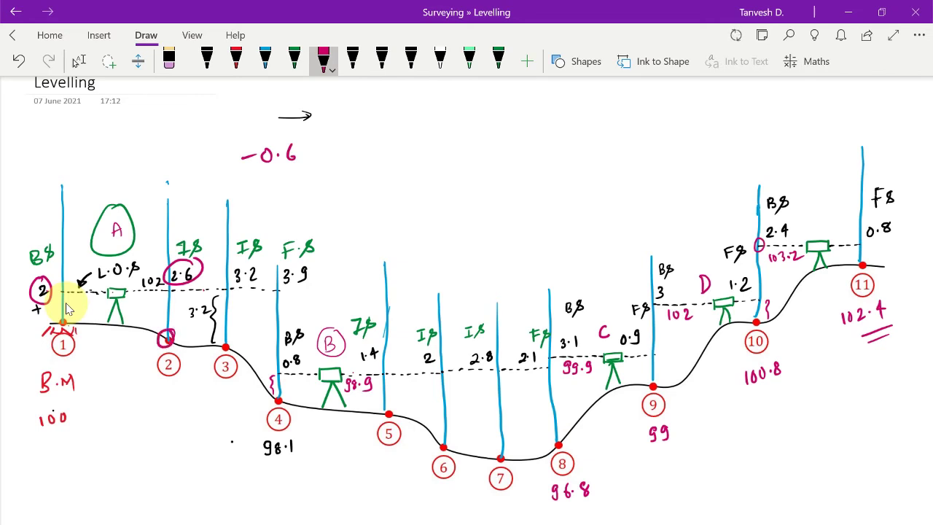
{"action": "mouse_move", "coordinate": [295, 131]}
{"action": "left_mouse_down"}
{"action": "mouse_move", "coordinate": [315, 140]}
{"action": "mouse_move", "coordinate": [297, 133]}
{"action": "left_mouse_up"}
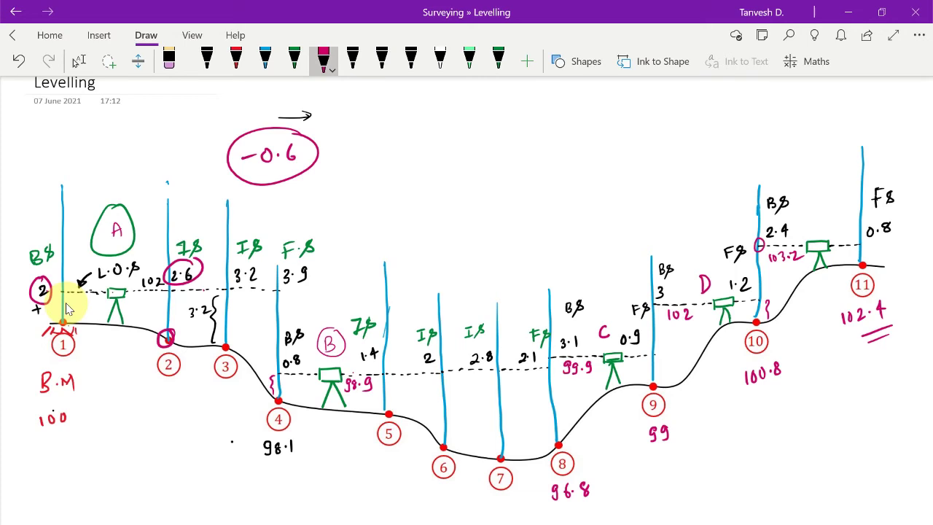
{"action": "left_click_drag", "start_coordinate": [376, 164], "coordinate": [417, 163]}
{"action": "left_click", "coordinate": [409, 164]}
- Switch back to Excel and calculate the fall at point 4 in cell P7 with the formula =M6-N7
{"action": "key", "text": "alt+Tab"}
{"action": "left_click", "coordinate": [772, 293]}
{"action": "left_click", "coordinate": [731, 250]}
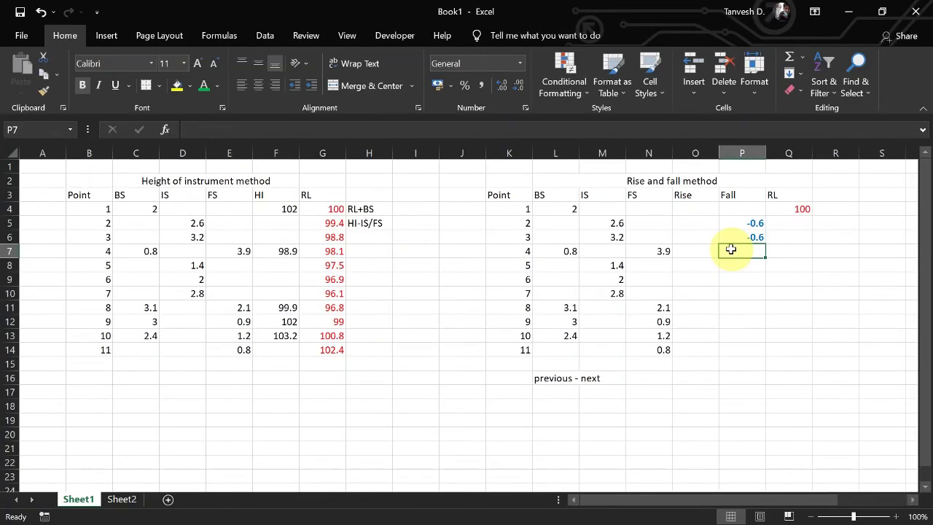
{"action": "key", "text": "Left"}
{"action": "key", "text": "Left"}
{"action": "key", "text": "Left"}
{"action": "key", "text": "Up"}
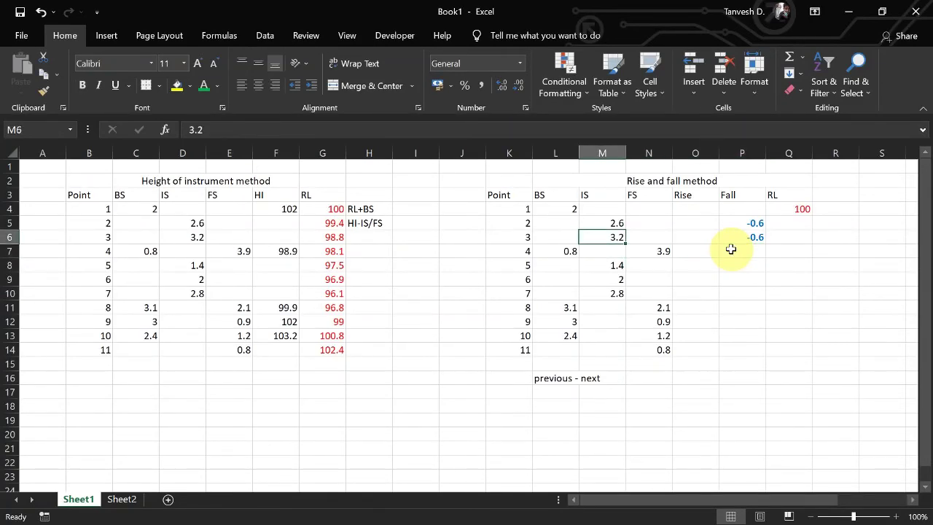
{"action": "key", "text": "Down"}
{"action": "key", "text": "Right"}
{"action": "key", "text": "Right"}
{"action": "key", "text": "Right"}
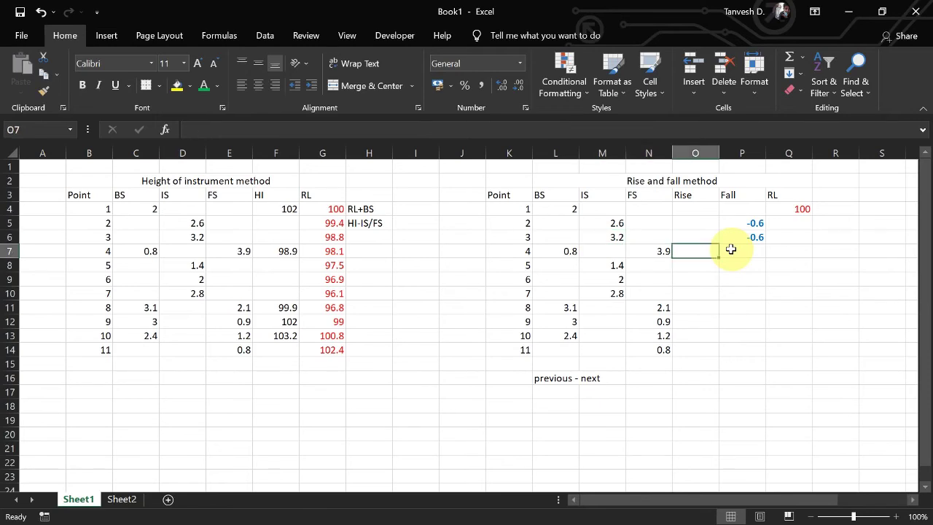
{"action": "type", "text": "="}
{"action": "key", "text": "Left"}
{"action": "key", "text": "Left"}
{"action": "key", "text": "Left"}
{"action": "key", "text": "Up"}
{"action": "type", "text": "-"}
{"action": "key", "text": "Left"}
{"action": "key", "text": "Left"}
{"action": "key", "text": "Return"}
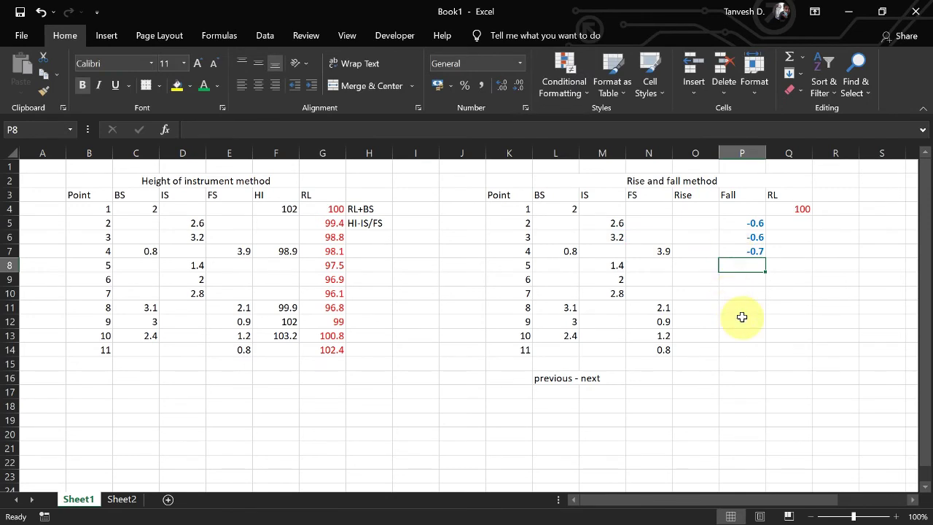
- Calculate the fall at point 5 in cell P8 from point 4's BS reading with the formula =L7-M8
{"action": "key", "text": "Up"}
{"action": "key", "text": "Left"}
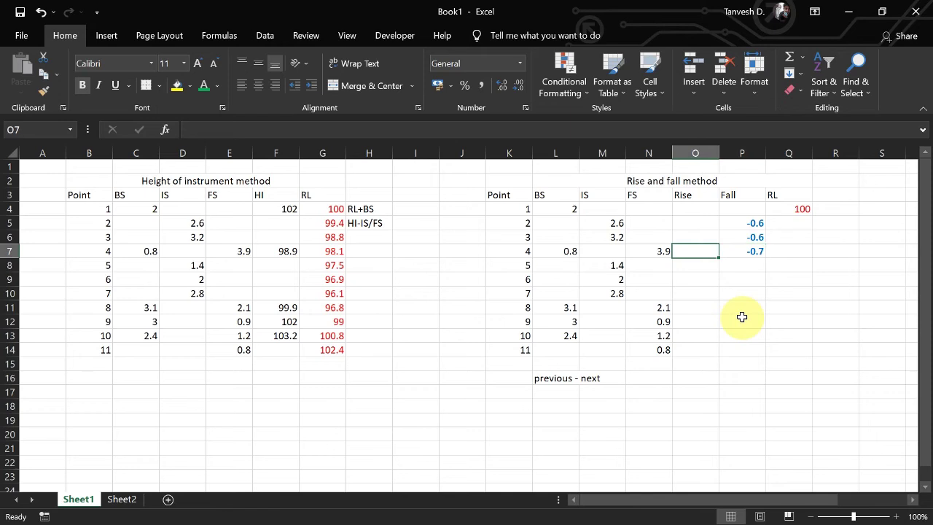
{"action": "key", "text": "Left"}
{"action": "key", "text": "Left"}
{"action": "key", "text": "Left"}
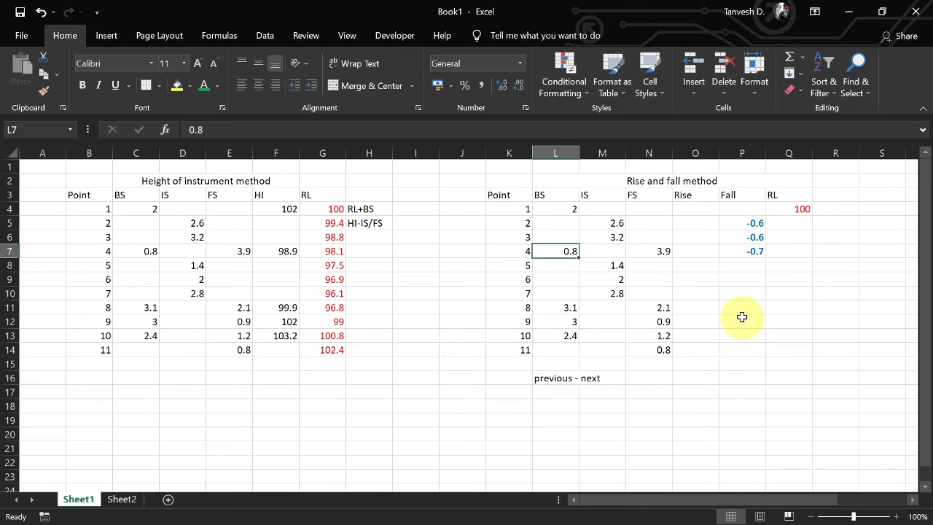
{"action": "key", "text": "Right"}
{"action": "key", "text": "Down"}
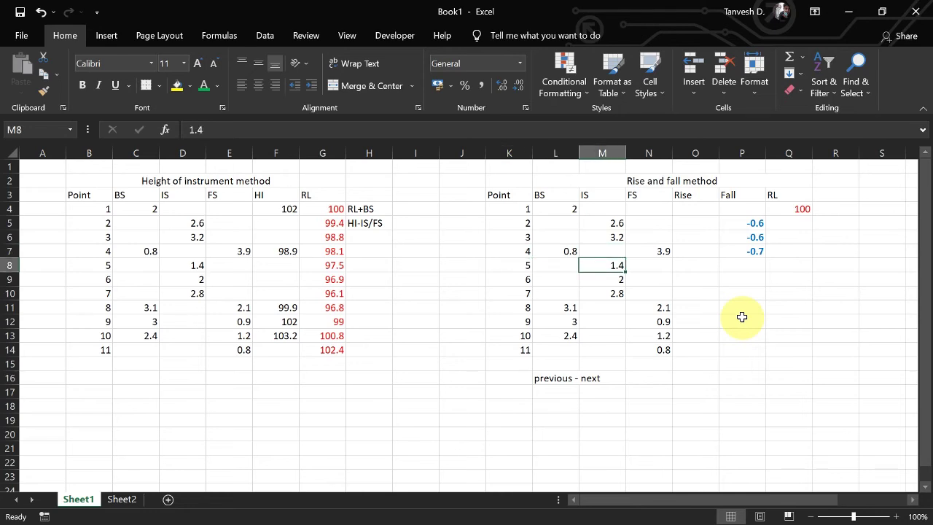
{"action": "key", "text": "Right"}
{"action": "key", "text": "Right"}
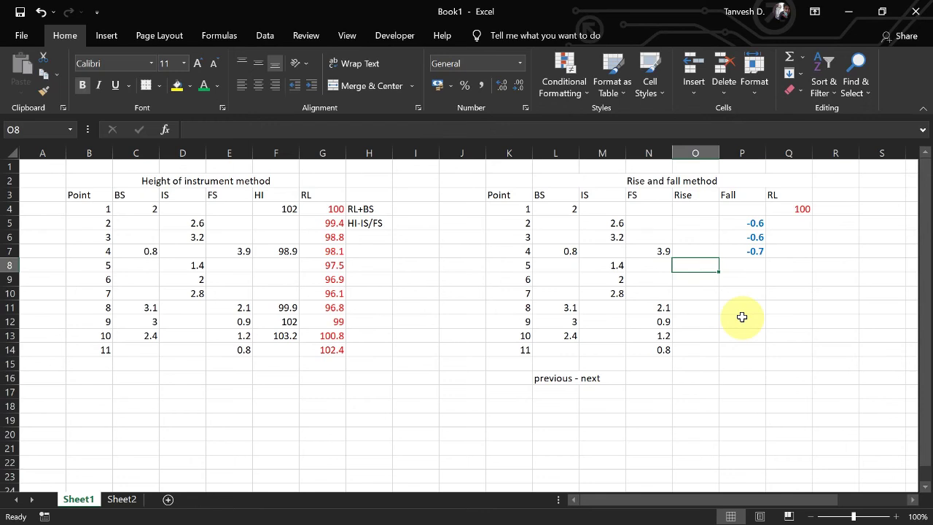
{"action": "key", "text": "Right"}
{"action": "type", "text": "="}
{"action": "key", "text": "Left"}
{"action": "key", "text": "Left"}
{"action": "key", "text": "Left"}
{"action": "key", "text": "Left"}
{"action": "key", "text": "Up"}
{"action": "type", "text": "-"}
{"action": "key", "text": "Left"}
{"action": "key", "text": "Left"}
{"action": "key", "text": "Left"}
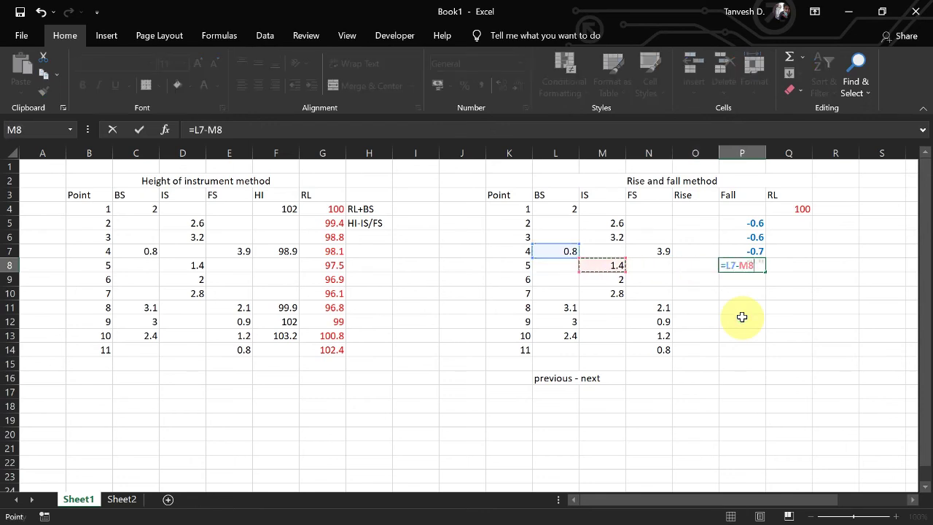
{"action": "key", "text": "Return"}
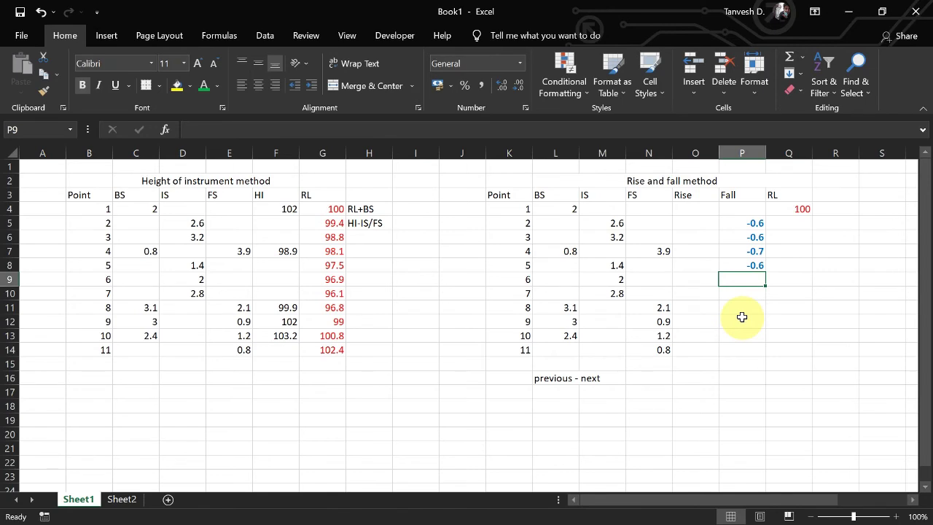
- Calculate the fall at point 6 in cell P9 with the formula =M8-M9
{"action": "key", "text": "Left"}
{"action": "key", "text": "Left"}
{"action": "key", "text": "Up"}
{"action": "key", "text": "Left"}
{"action": "key", "text": "Down"}
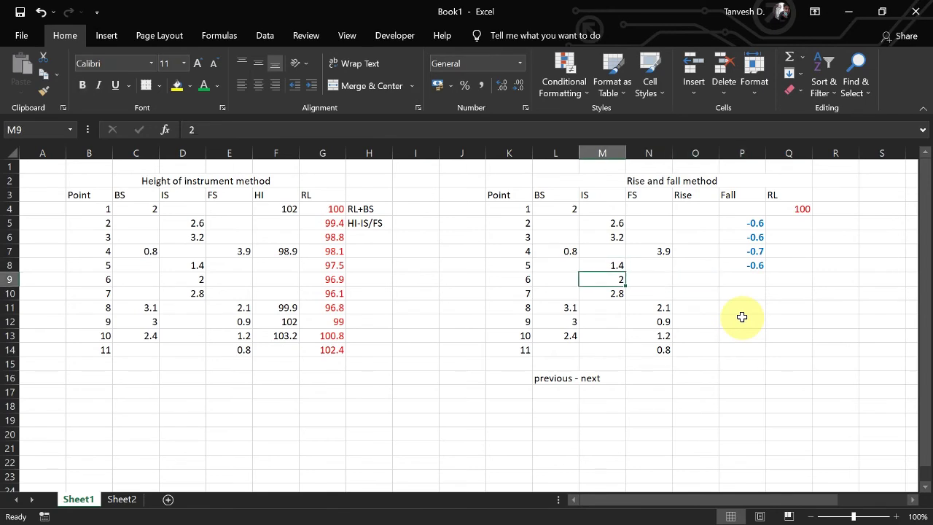
{"action": "key", "text": "Right"}
{"action": "key", "text": "Right"}
{"action": "key", "text": "Right"}
{"action": "type", "text": "="}
{"action": "key", "text": "Left"}
{"action": "key", "text": "Left"}
{"action": "key", "text": "Left"}
{"action": "key", "text": "Up"}
{"action": "type", "text": "-"}
{"action": "key", "text": "Left"}
{"action": "key", "text": "Left"}
{"action": "key", "text": "Left"}
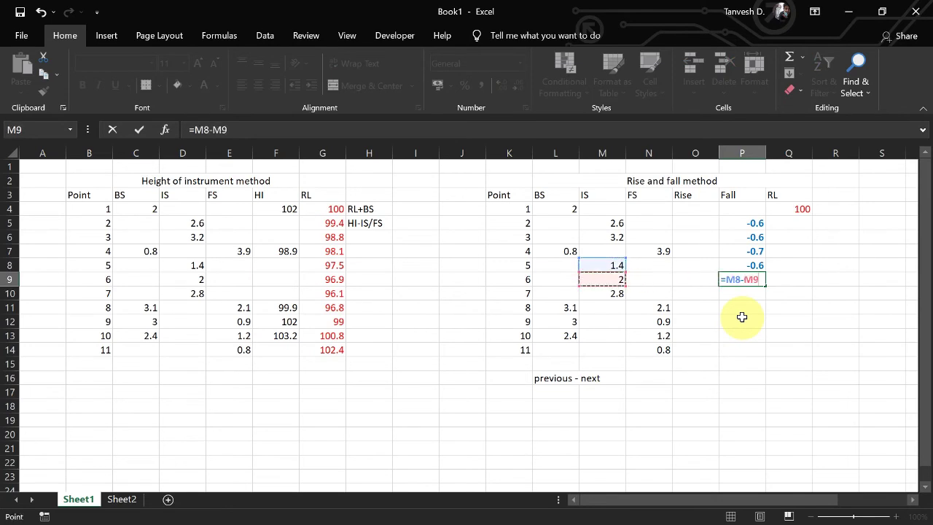
{"action": "key", "text": "Return"}
- Calculate the fall at point 7 in cell P10 with the formula =M9-M10
{"action": "key", "text": "Up"}
{"action": "key", "text": "Left"}
{"action": "key", "text": "Left"}
{"action": "key", "text": "Left"}
{"action": "key", "text": "Down"}
{"action": "key", "text": "Right"}
{"action": "key", "text": "Right"}
{"action": "key", "text": "Right"}
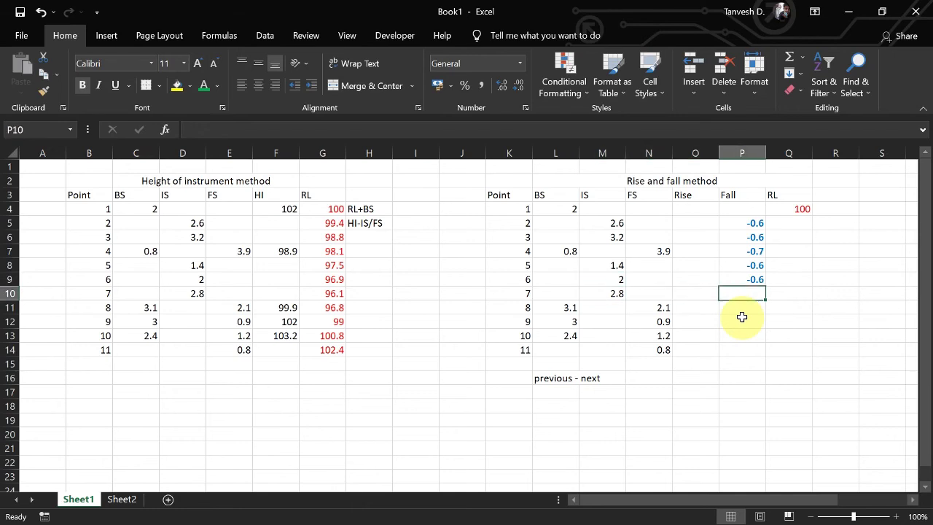
{"action": "type", "text": "="}
{"action": "key", "text": "Left"}
{"action": "key", "text": "Left"}
{"action": "key", "text": "Left"}
{"action": "key", "text": "Up"}
{"action": "type", "text": "-"}
{"action": "key", "text": "Left"}
{"action": "key", "text": "Left"}
{"action": "key", "text": "Left"}
{"action": "key", "text": "Return"}
- Calculate the rise at point 8 in cell O11 with the formula =M10-N11
{"action": "key", "text": "Down"}
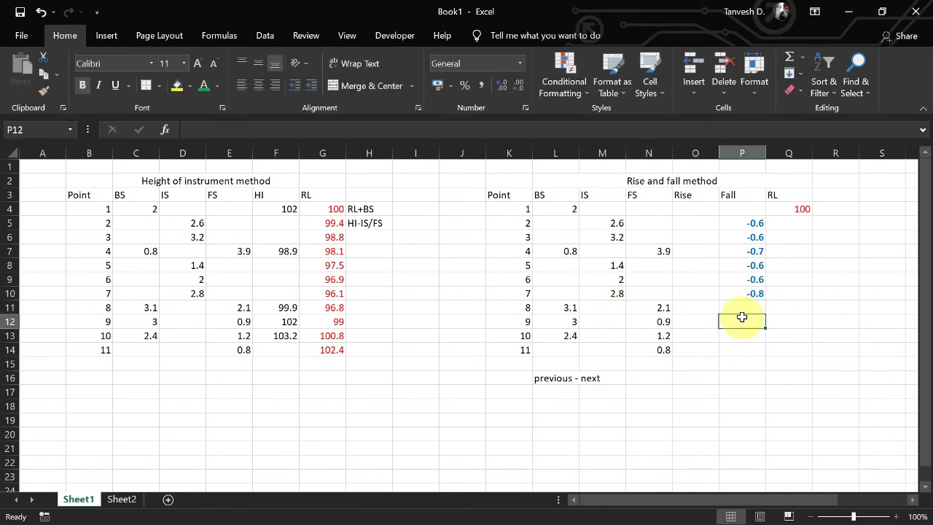
{"action": "key", "text": "Left"}
{"action": "key", "text": "Left"}
{"action": "key", "text": "Up"}
{"action": "key", "text": "Left"}
{"action": "key", "text": "Up"}
{"action": "key", "text": "Right"}
{"action": "key", "text": "Down"}
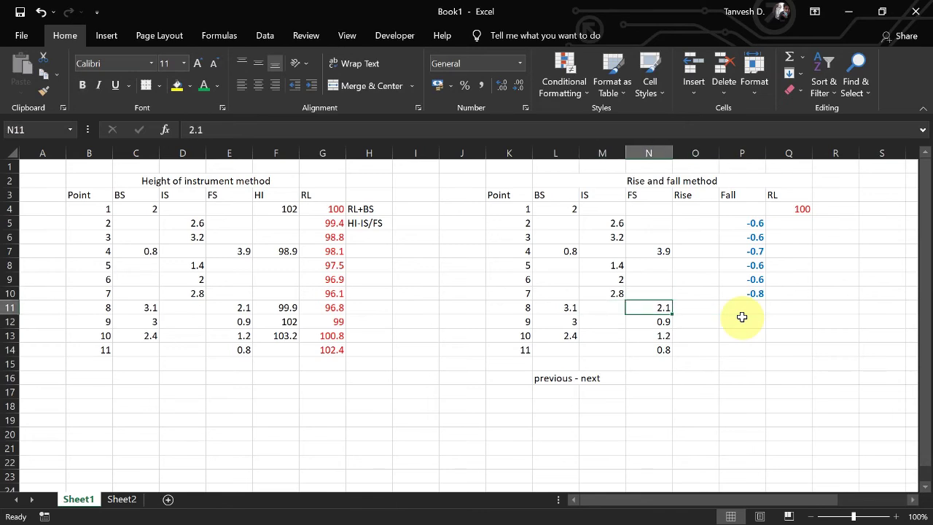
{"action": "key", "text": "Right"}
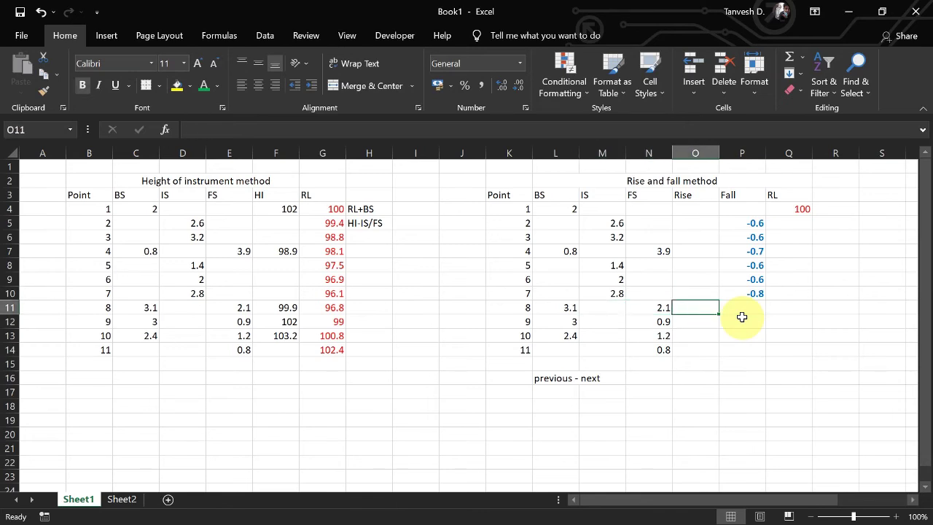
{"action": "type", "text": "="}
{"action": "key", "text": "Left"}
{"action": "key", "text": "Left"}
{"action": "key", "text": "Up"}
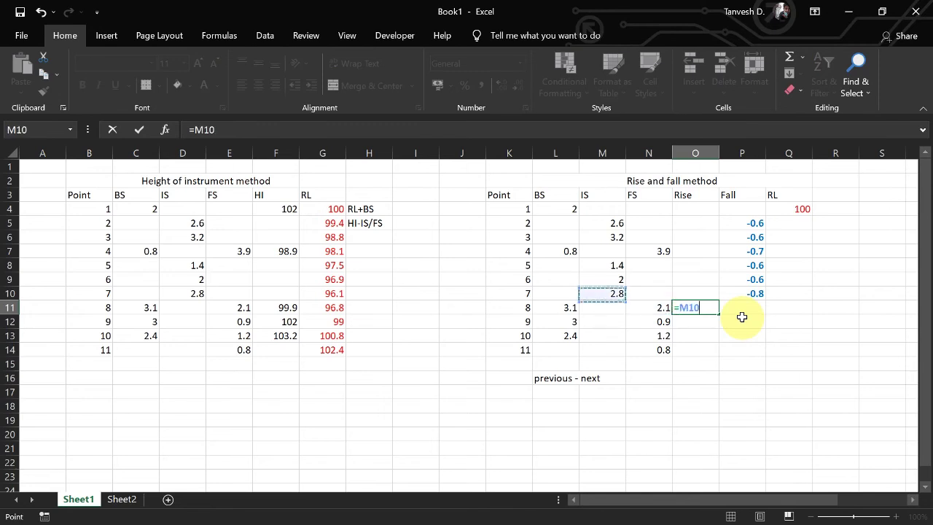
{"action": "type", "text": "-"}
{"action": "key", "text": "Left"}
{"action": "key", "text": "Return"}
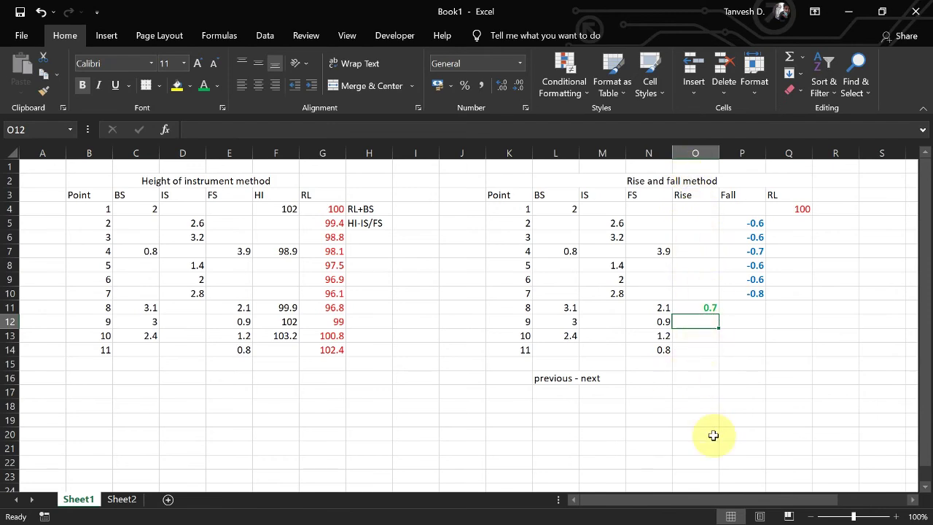
- Calculate the rise at point 9 in cell O12 from point 8's BS reading with the formula =L11-N12
{"action": "key", "text": "Up"}
{"action": "key", "text": "Up"}
{"action": "key", "text": "Left"}
{"action": "key", "text": "Left"}
{"action": "key", "text": "Left"}
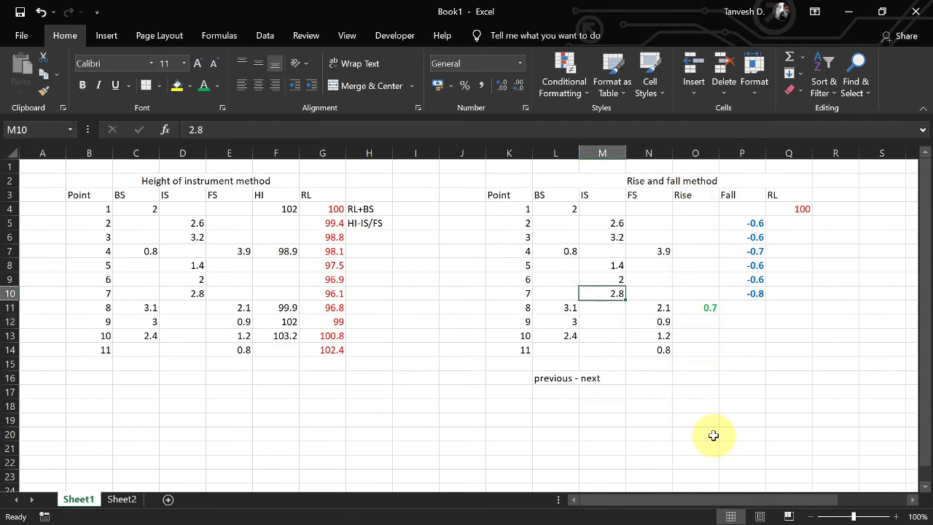
{"action": "key", "text": "Down"}
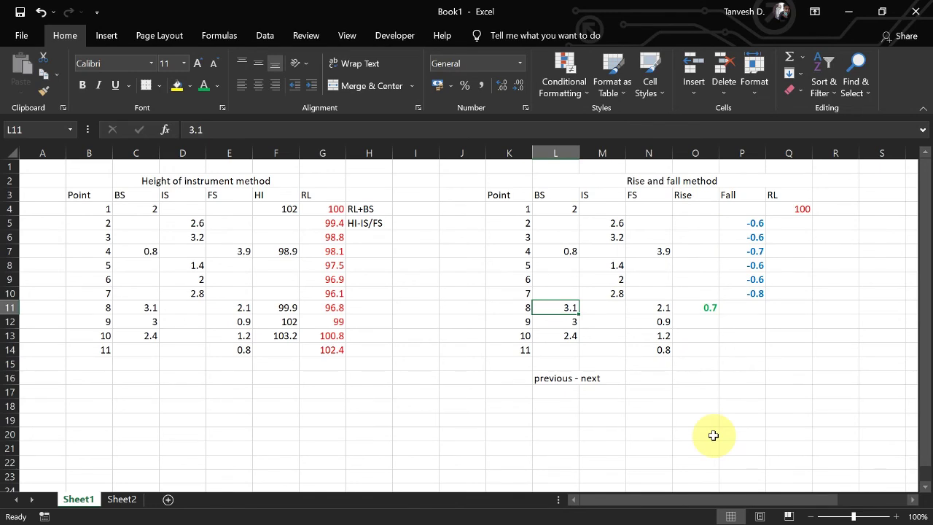
{"action": "key", "text": "Right"}
{"action": "key", "text": "Right"}
{"action": "key", "text": "Down"}
{"action": "key", "text": "Right"}
{"action": "type", "text": "="}
{"action": "key", "text": "Left"}
{"action": "key", "text": "Left"}
{"action": "key", "text": "Left"}
{"action": "key", "text": "Up"}
{"action": "type", "text": "-"}
{"action": "key", "text": "Left"}
{"action": "key", "text": "Return"}
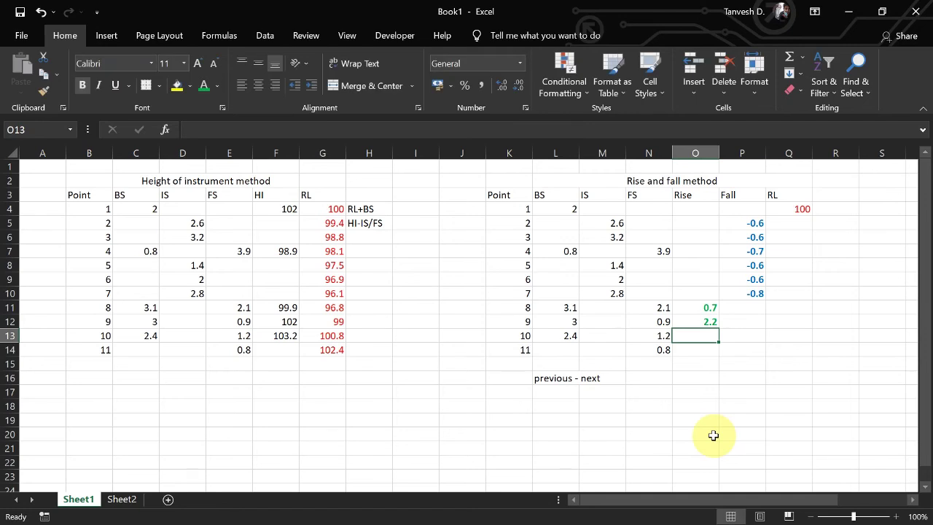
- Calculate the rise at point 10 in cell O13 with the formula =L12-N13
{"action": "key", "text": "Up"}
{"action": "key", "text": "Left"}
{"action": "key", "text": "Left"}
{"action": "key", "text": "Left"}
{"action": "key", "text": "Right"}
{"action": "key", "text": "Down"}
{"action": "key", "text": "Right"}
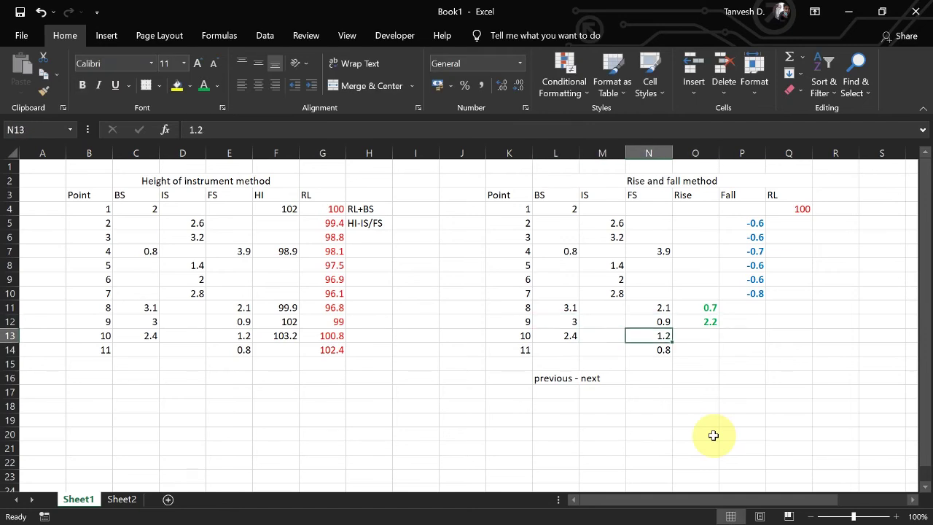
{"action": "key", "text": "Right"}
{"action": "type", "text": "="}
{"action": "key", "text": "Left"}
{"action": "key", "text": "Left"}
{"action": "key", "text": "Left"}
{"action": "key", "text": "Up"}
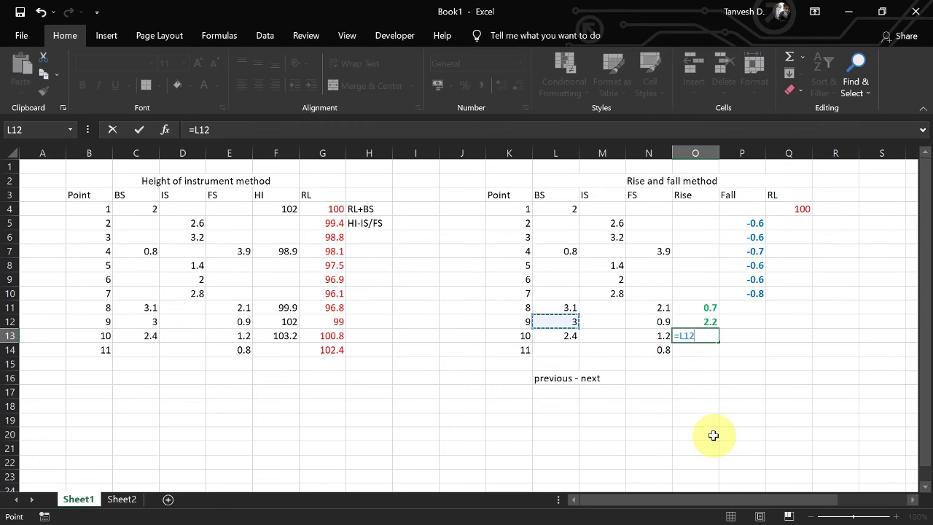
{"action": "type", "text": "-"}
{"action": "key", "text": "Left"}
{"action": "key", "text": "Return"}
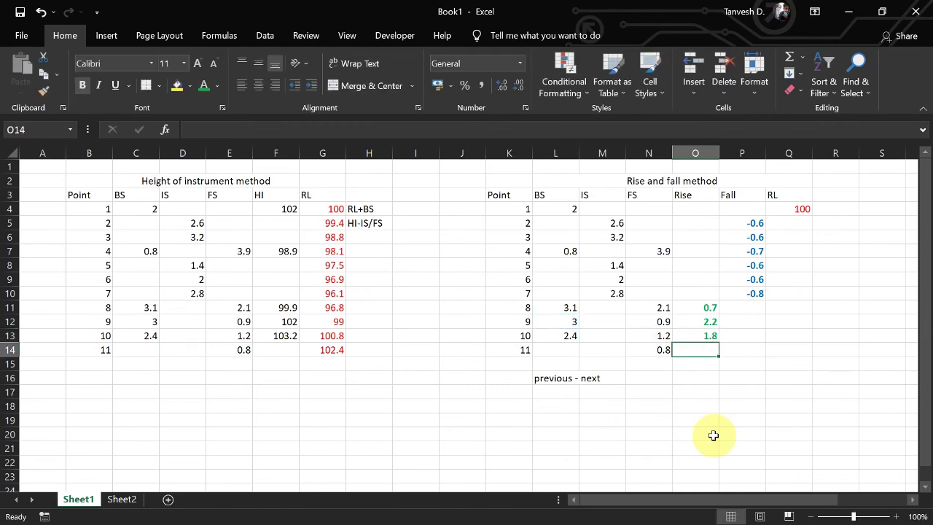
- Calculate the rise at point 11 in cell O14 with the formula =L13-N14
{"action": "type", "text": "="}
{"action": "key", "text": "Left"}
{"action": "key", "text": "Left"}
{"action": "key", "text": "Left"}
{"action": "key", "text": "Up"}
{"action": "type", "text": "-"}
{"action": "key", "text": "Left"}
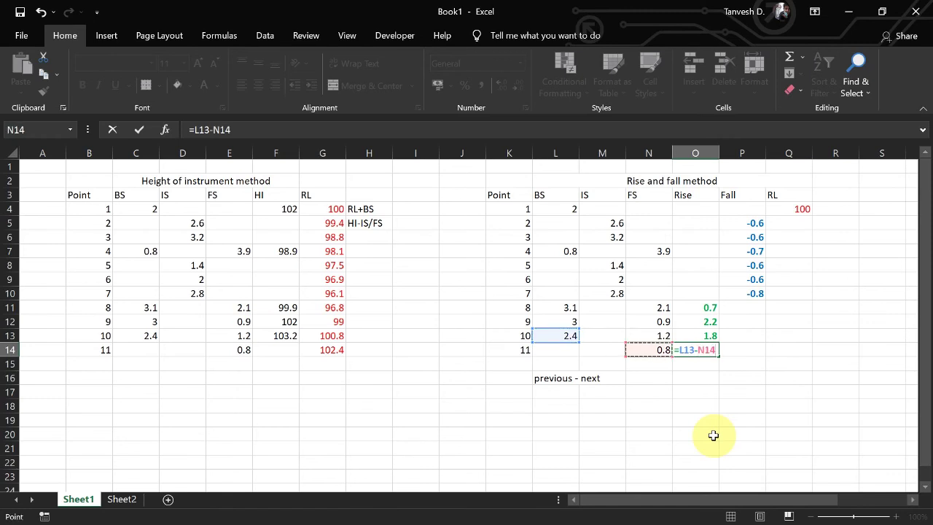
{"action": "key", "text": "Return"}
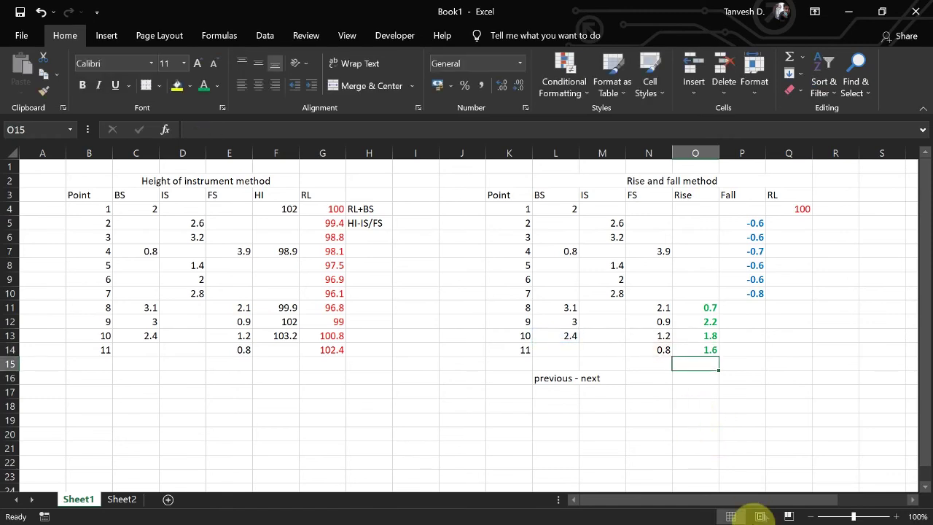
- Calculate the reduced level of point 2 in cell Q5 with the formula =Q4+P5
{"action": "left_click", "coordinate": [786, 211]}
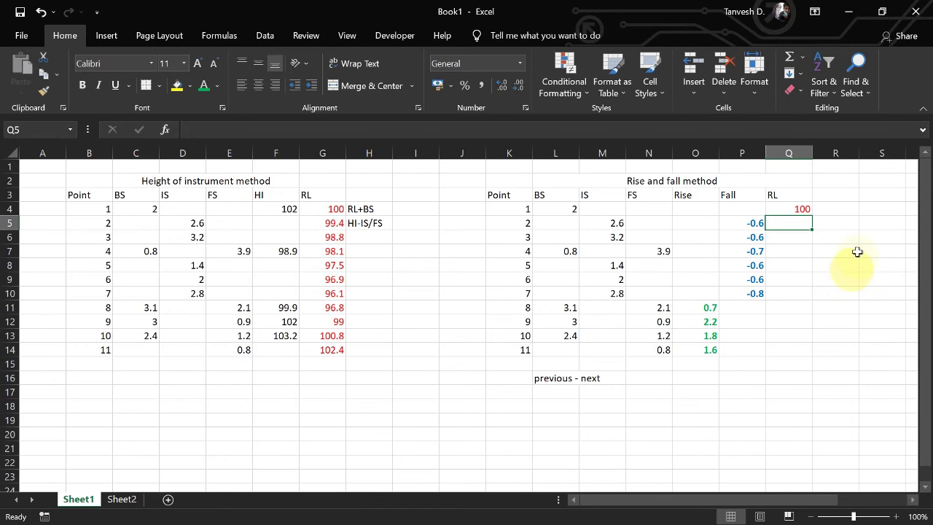
{"action": "key", "text": "Left"}
{"action": "key", "text": "Down"}
{"action": "key", "text": "Right"}
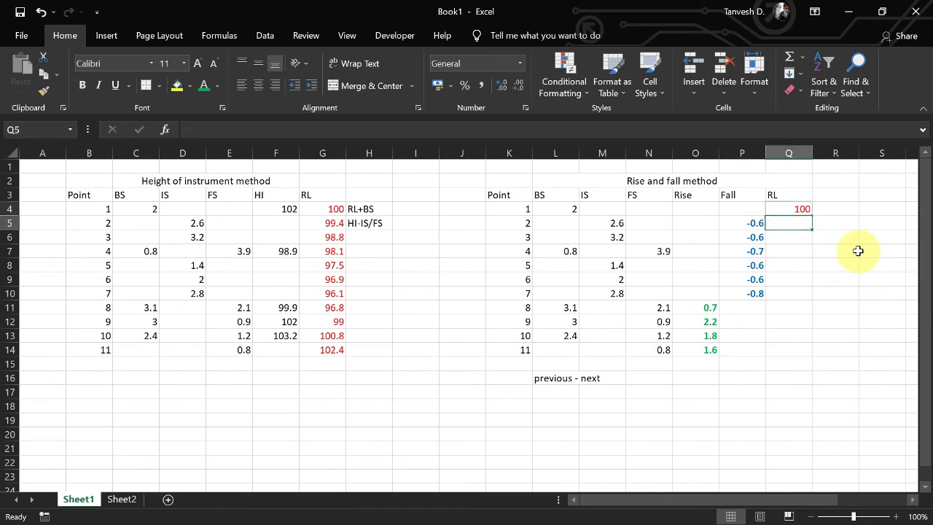
{"action": "type", "text": "="}
{"action": "key", "text": "Up"}
{"action": "type", "text": "+"}
{"action": "key", "text": "Left"}
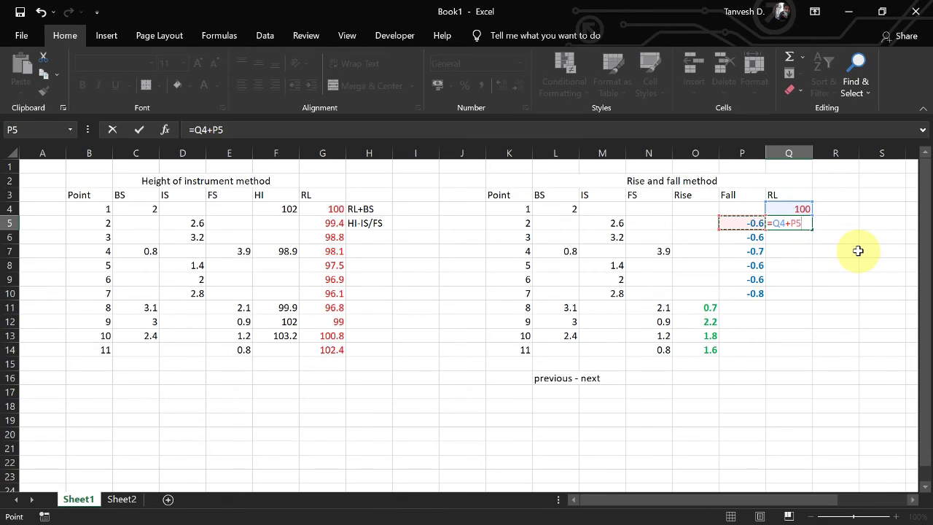
{"action": "key", "text": "Return"}
- Compare point 2's reduced level in the rise and fall table with its value in the height of instrument table
{"action": "key", "text": "Left"}
{"action": "key", "text": "Up"}
{"action": "key", "text": "Left"}
{"action": "key", "text": "Left"}
{"action": "key", "text": "Left"}
{"action": "key", "text": "Left"}
{"action": "key", "text": "Left"}
{"action": "key", "text": "Left"}
{"action": "key", "text": "Left"}
{"action": "key", "text": "Left"}
{"action": "key", "text": "Left"}
{"action": "key", "text": "Right"}
{"action": "key", "text": "Right"}
{"action": "key", "text": "Right"}
{"action": "key", "text": "Right"}
{"action": "key", "text": "Right"}
{"action": "key", "text": "Right"}
{"action": "key", "text": "Right"}
{"action": "key", "text": "Right"}
{"action": "key", "text": "Right"}
{"action": "key", "text": "Right"}
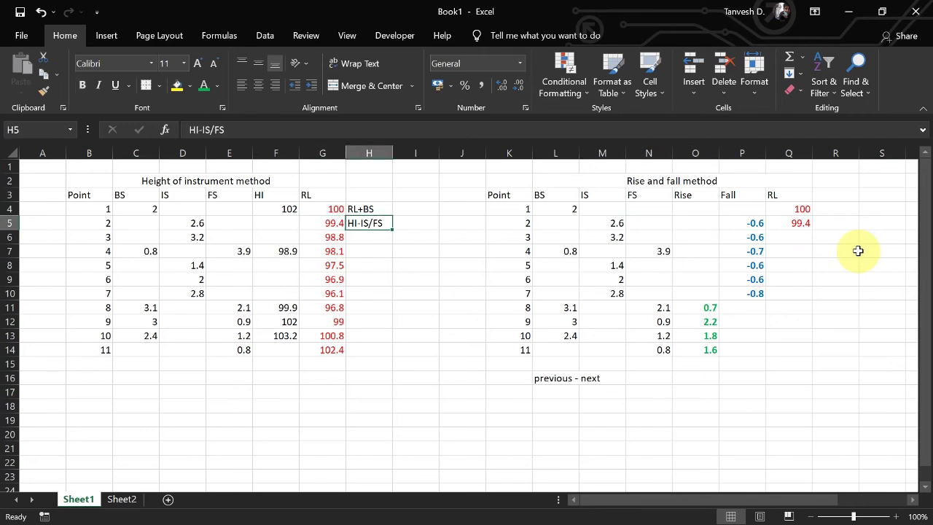
{"action": "key", "text": "Down"}
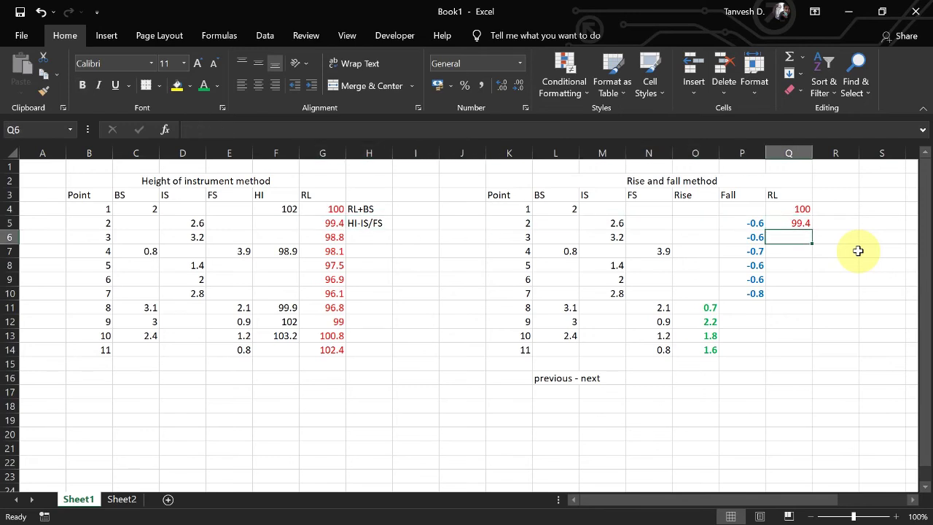
- Calculate the reduced level of point 3 in cell Q6 with the formula =Q5+P6
{"action": "type", "text": "="}
{"action": "key", "text": "Up"}
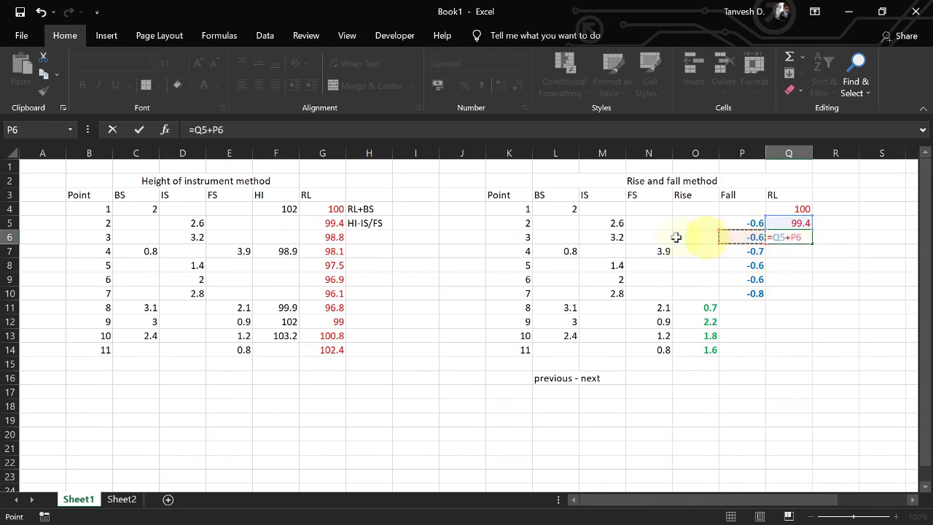
{"action": "key", "text": "Return"}
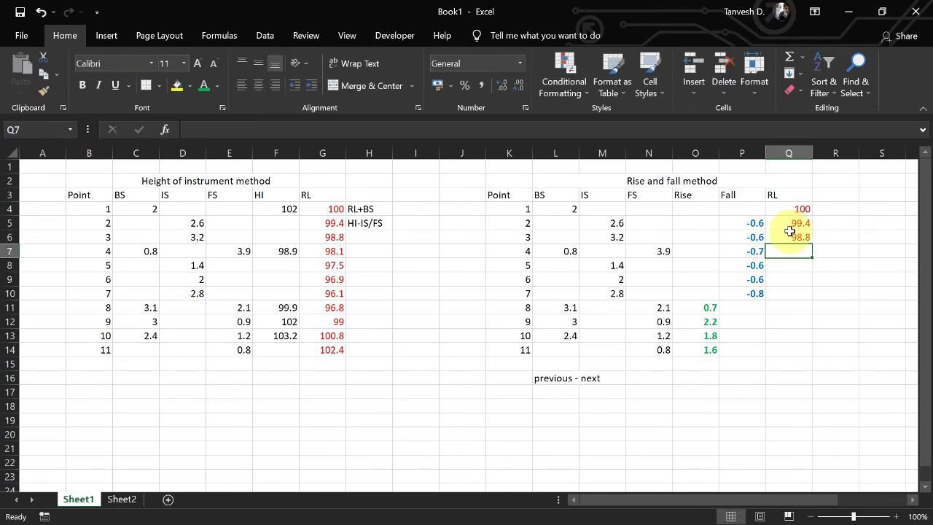
- Calculate the reduced level of point 4 in cell Q7 with the formula =Q6+P7
{"action": "type", "text": "="}
{"action": "key", "text": "Up"}
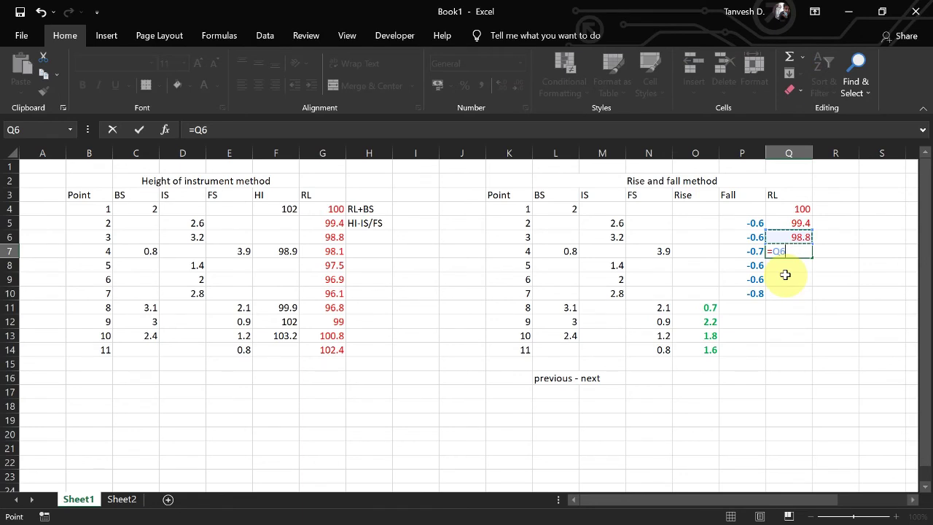
{"action": "type", "text": "+"}
{"action": "key", "text": "Left"}
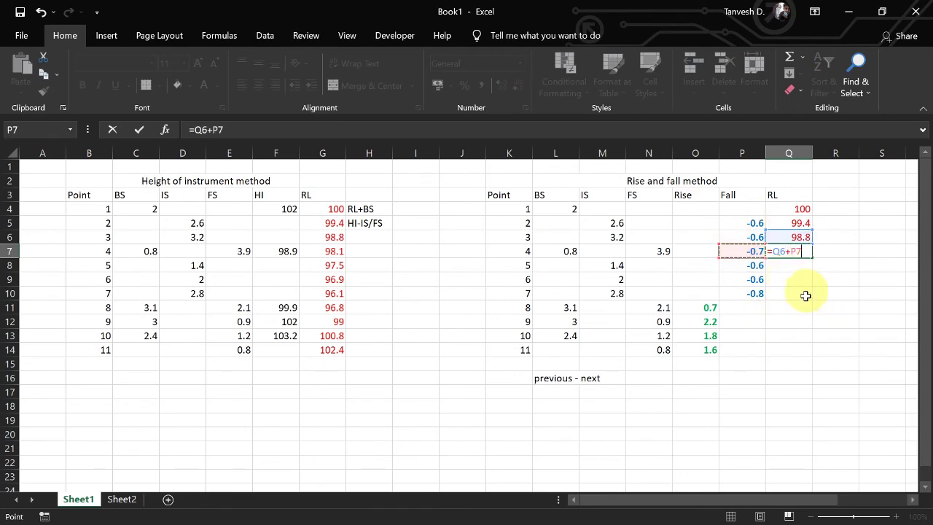
{"action": "key", "text": "Return"}
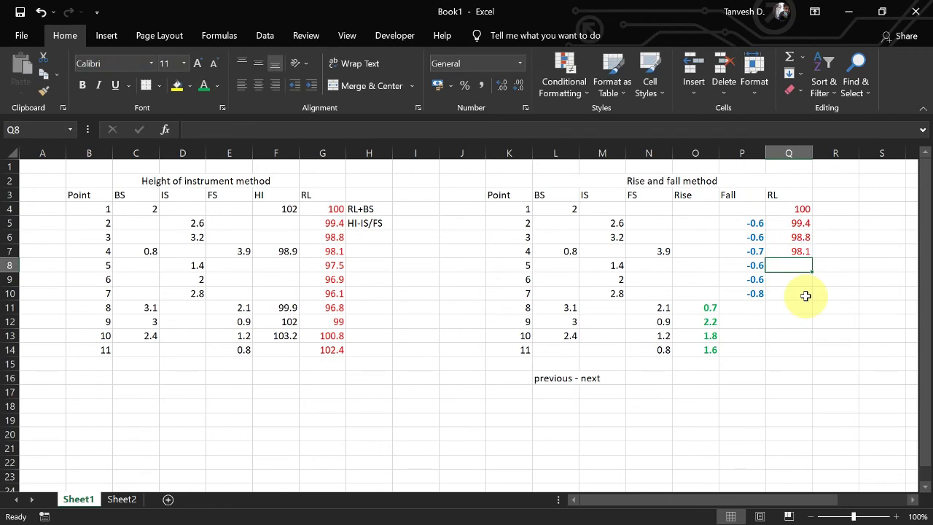
- Fill the reduced level formula from cell Q7 down to Q10 for points 5 to 7
{"action": "type", "text": "="}
{"action": "key", "text": "Escape"}
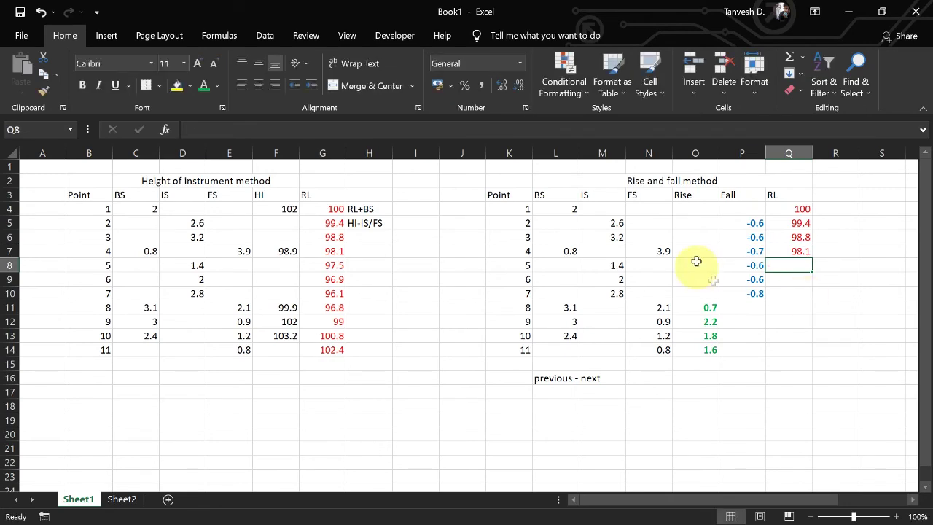
{"action": "left_click", "coordinate": [800, 250]}
{"action": "left_click_drag", "start_coordinate": [812, 258], "coordinate": [807, 294]}
{"action": "left_click", "coordinate": [797, 319]}
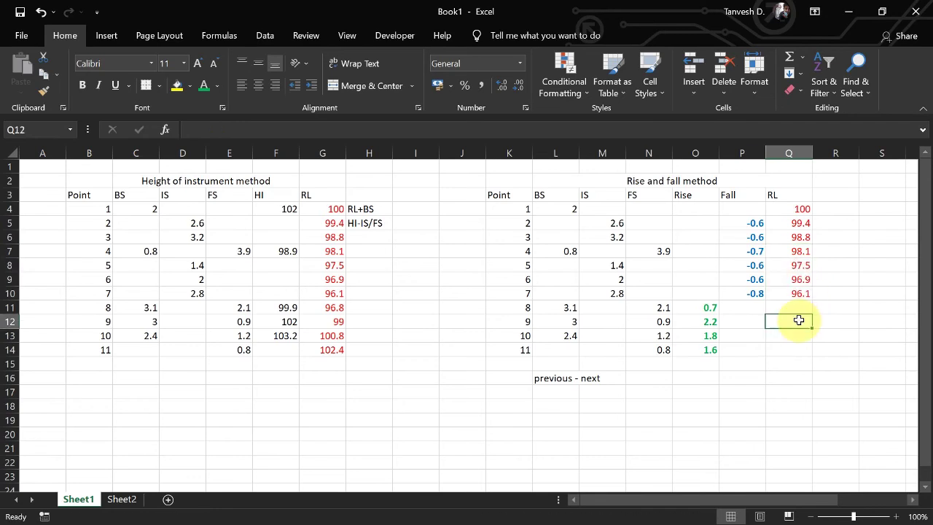
- Compare point 7's reduced levels in row 10, then calculate point 8's in cell Q11 with the formula =Q10+O11
{"action": "left_click", "coordinate": [338, 297]}
{"action": "left_click", "coordinate": [9, 293]}
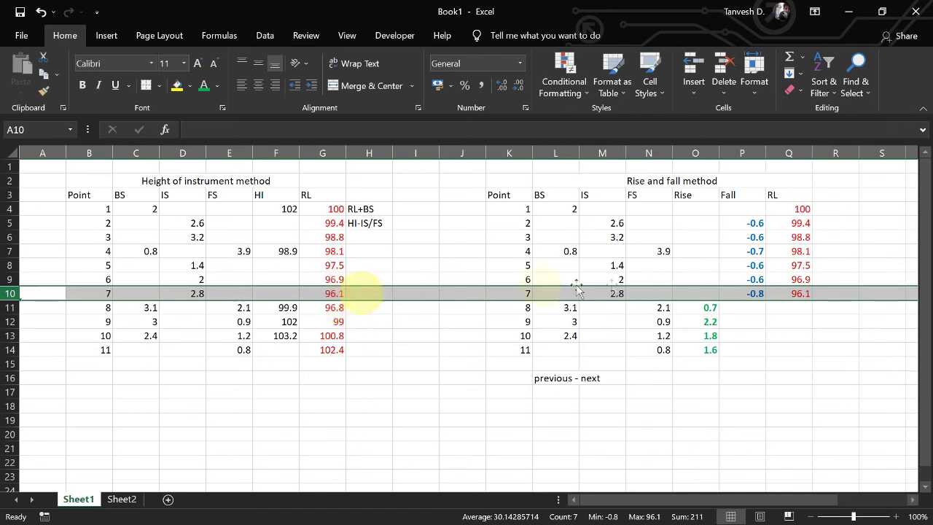
{"action": "left_click", "coordinate": [784, 309]}
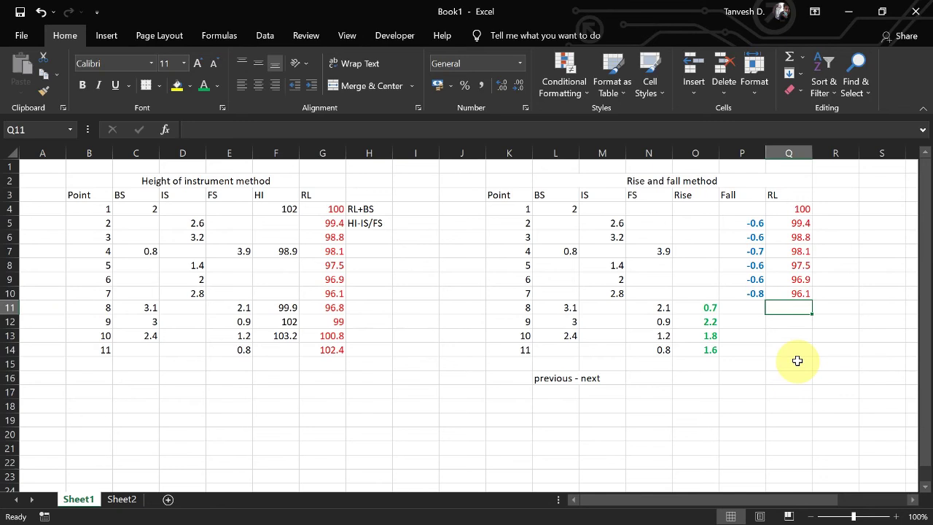
{"action": "type", "text": "="}
{"action": "key", "text": "Up"}
{"action": "type", "text": "+"}
{"action": "key", "text": "Left"}
{"action": "key", "text": "Left"}
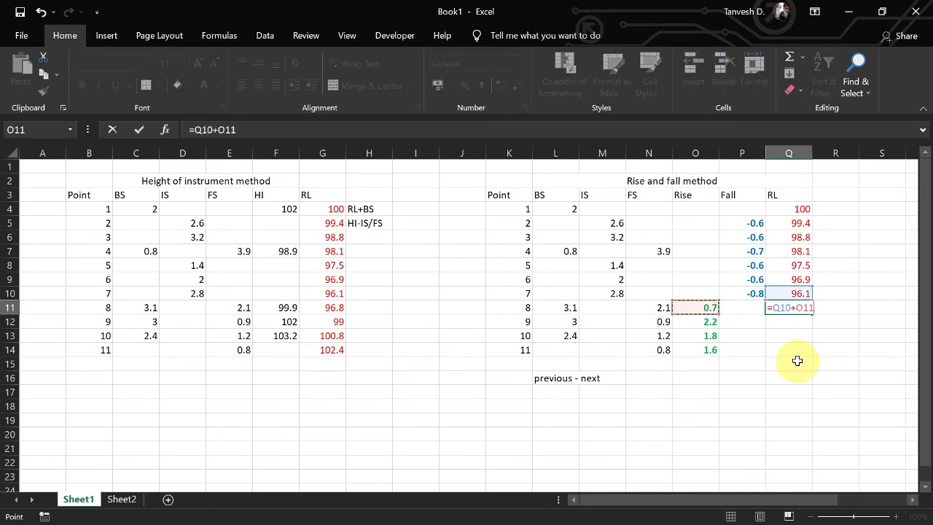
{"action": "key", "text": "Return"}
- Calculate the reduced level of point 9 in cell Q12 with the formula =Q11+O12
{"action": "type", "text": "="}
{"action": "key", "text": "Up"}
{"action": "type", "text": "+"}
{"action": "key", "text": "Left"}
{"action": "key", "text": "Left"}
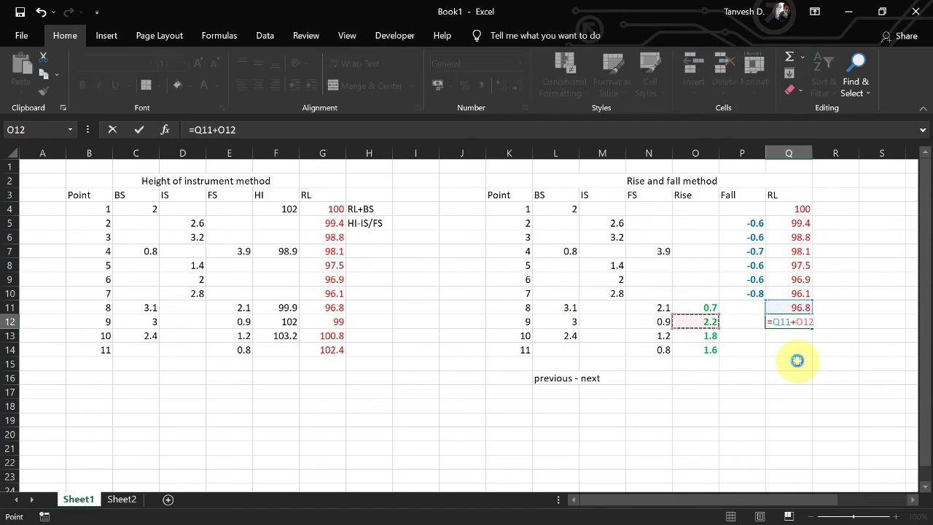
{"action": "key", "text": "Return"}
- Calculate the reduced level of point 10 in cell Q13 with the formula =Q12+O13
{"action": "type", "text": "="}
{"action": "key", "text": "Up"}
{"action": "type", "text": "+"}
{"action": "key", "text": "Left"}
{"action": "key", "text": "Left"}
{"action": "key", "text": "Return"}
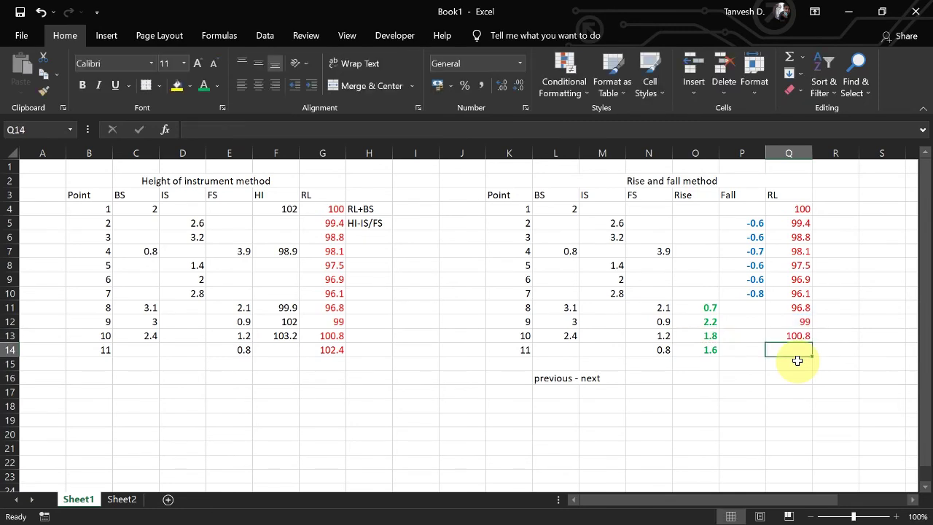
- Calculate the reduced level of point 11 in cell Q14 with the formula =Q13+O14
{"action": "type", "text": "="}
{"action": "key", "text": "Up"}
{"action": "type", "text": "+"}
{"action": "key", "text": "Left"}
{"action": "key", "text": "Left"}
{"action": "key", "text": "Return"}
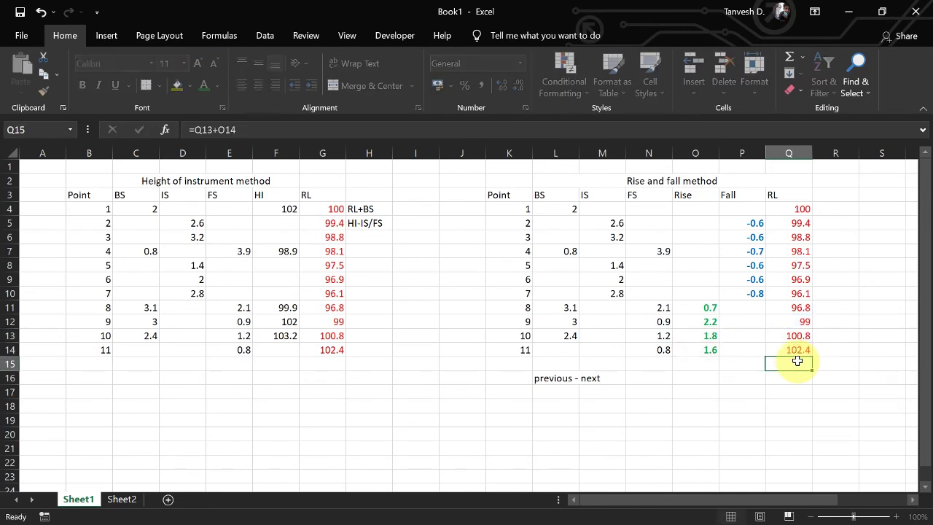
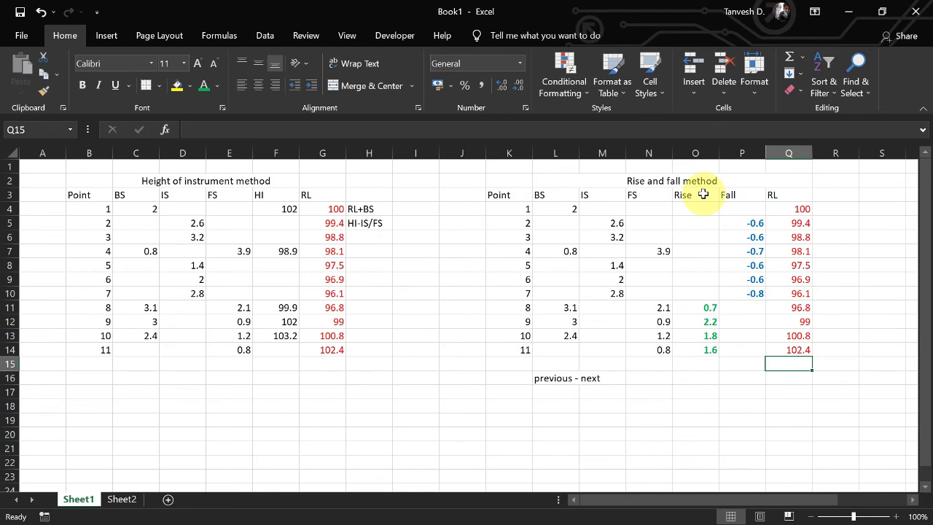
- Examine the IS readings of points 2 and 3, point 2's fall formula and the free area beside the rise and fall table
{"action": "left_click", "coordinate": [714, 251]}
{"action": "left_click", "coordinate": [616, 223]}
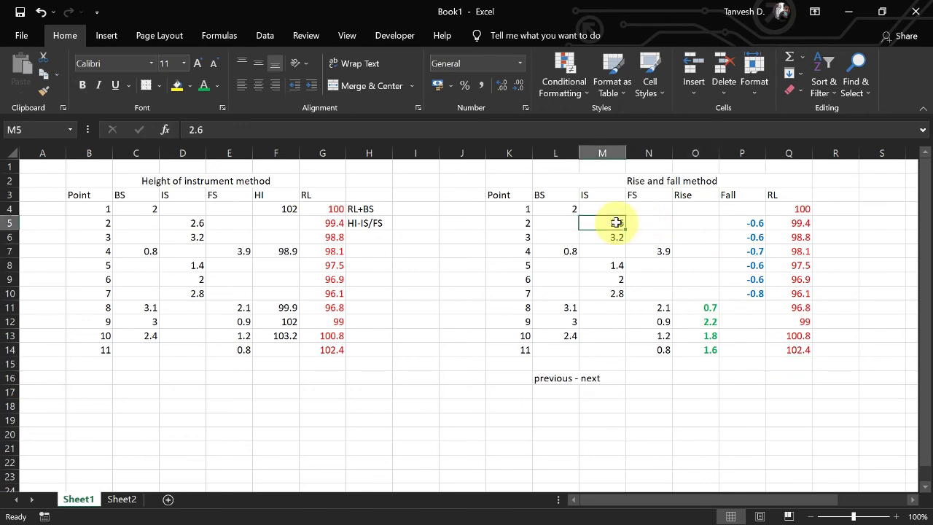
{"action": "left_click", "coordinate": [617, 237]}
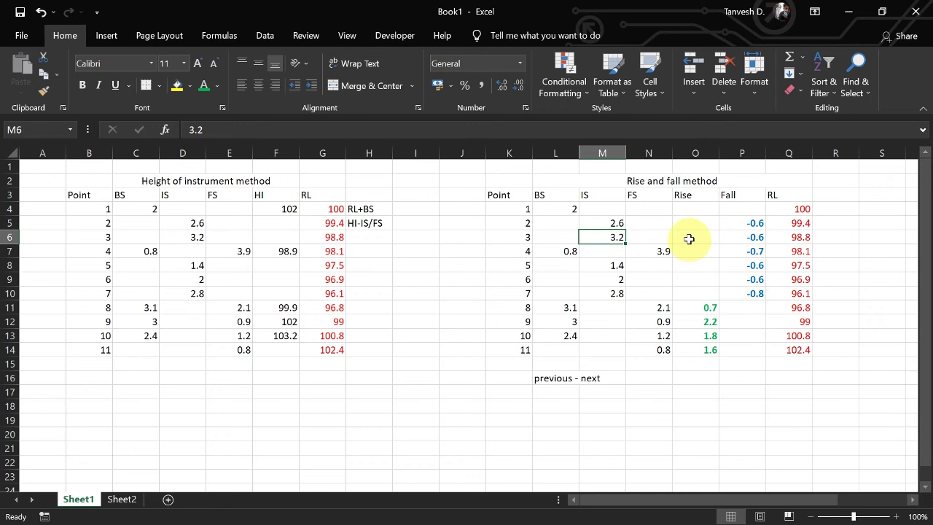
{"action": "left_click", "coordinate": [689, 239]}
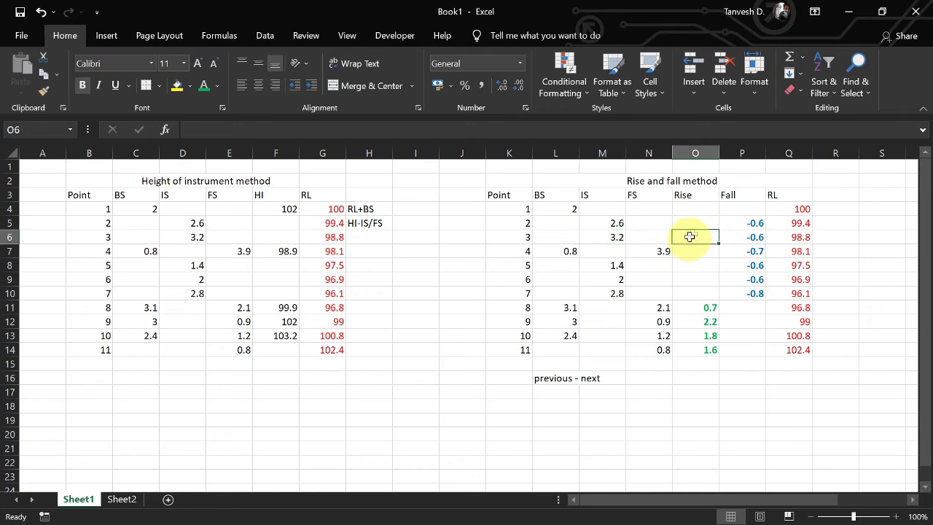
{"action": "left_click", "coordinate": [743, 222]}
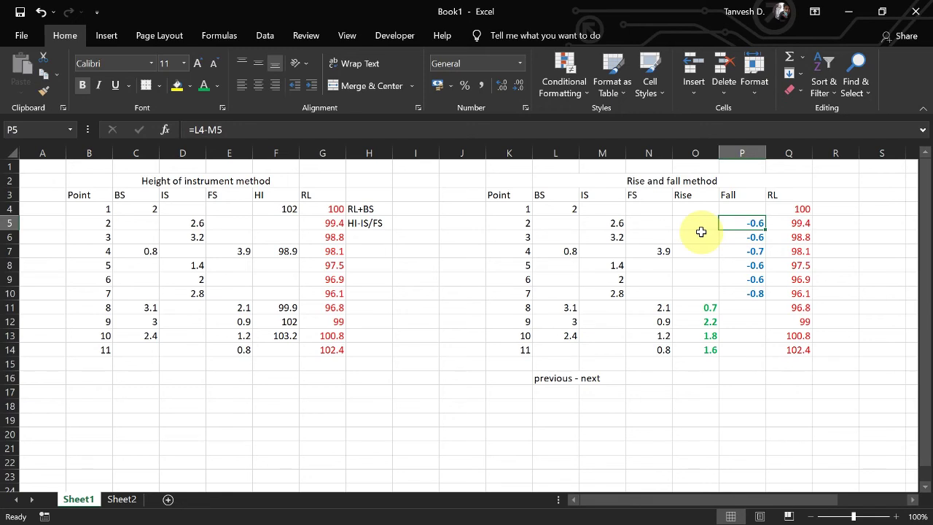
{"action": "left_click_drag", "start_coordinate": [795, 500], "coordinate": [729, 503]}
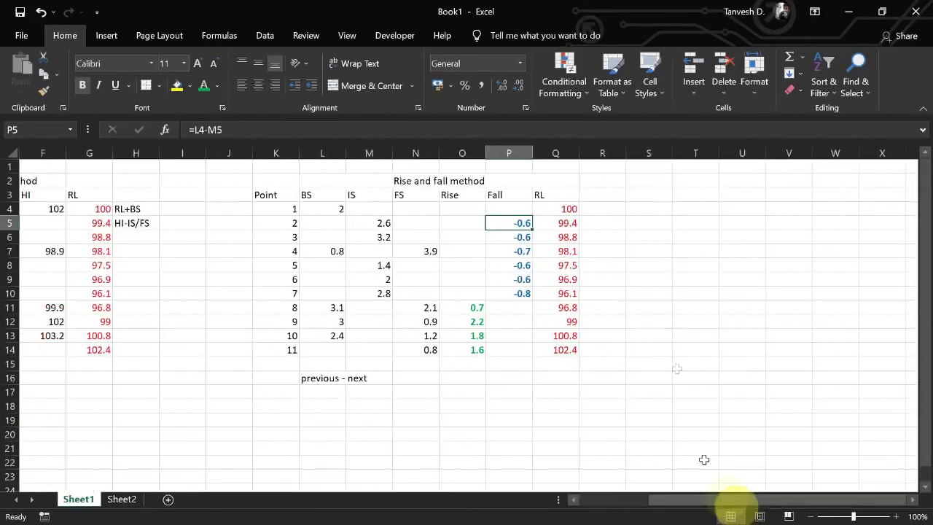
{"action": "left_click", "coordinate": [648, 279]}
{"action": "left_click", "coordinate": [647, 205]}
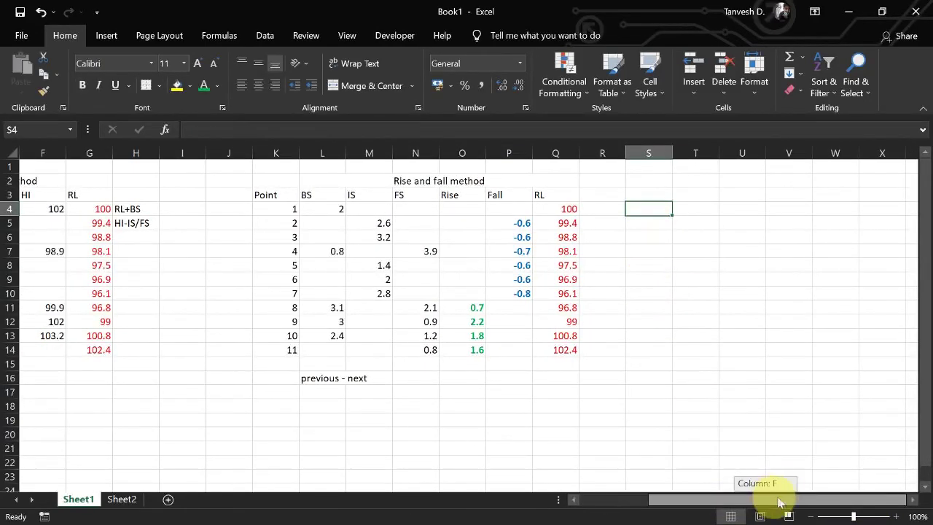
{"action": "left_click", "coordinate": [911, 499]}
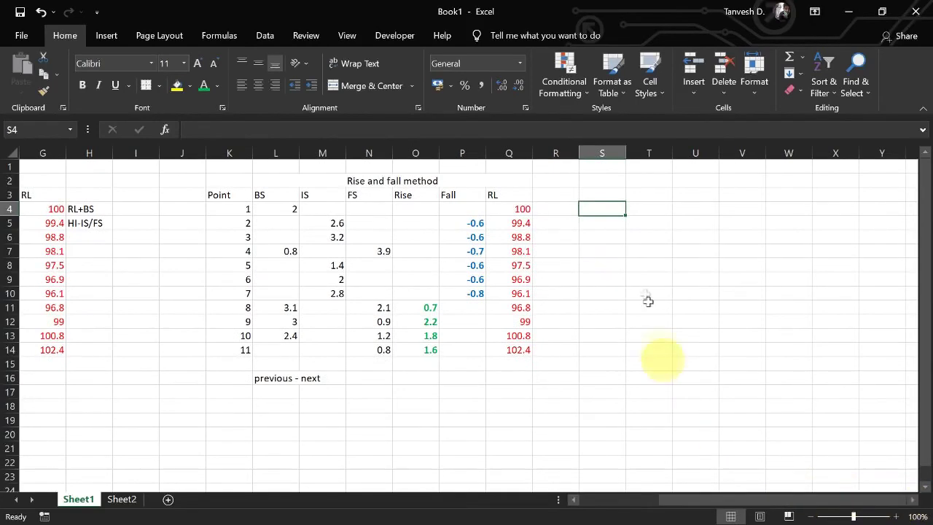
{"action": "left_click", "coordinate": [610, 185]}
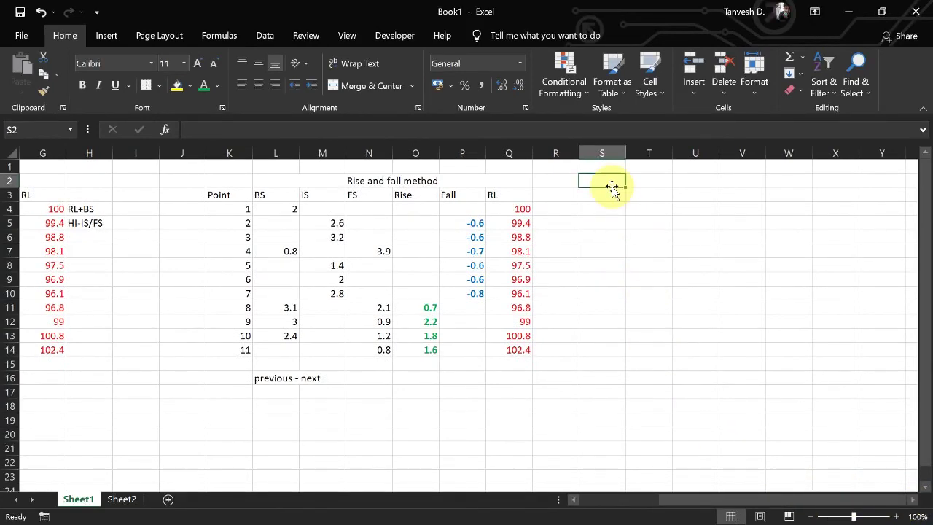
{"action": "left_click", "coordinate": [612, 189]}
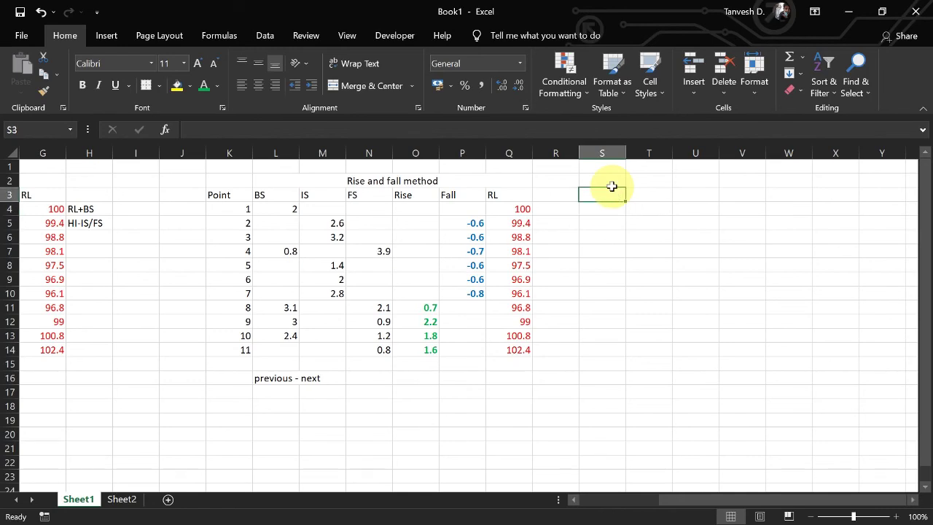
- Trace the calculation for points 1 and 2 across the BS, IS, Fall and RL columns of the rise and fall table
{"action": "key", "text": "Left"}
{"action": "key", "text": "Left"}
{"action": "key", "text": "Left"}
{"action": "key", "text": "Left"}
{"action": "key", "text": "Left"}
{"action": "key", "text": "Down"}
{"action": "key", "text": "Down"}
{"action": "key", "text": "Right"}
{"action": "key", "text": "Up"}
{"action": "key", "text": "Right"}
{"action": "key", "text": "Down"}
{"action": "key", "text": "Left"}
{"action": "key", "text": "Left"}
{"action": "key", "text": "Left"}
{"action": "key", "text": "Left"}
{"action": "key", "text": "Up"}
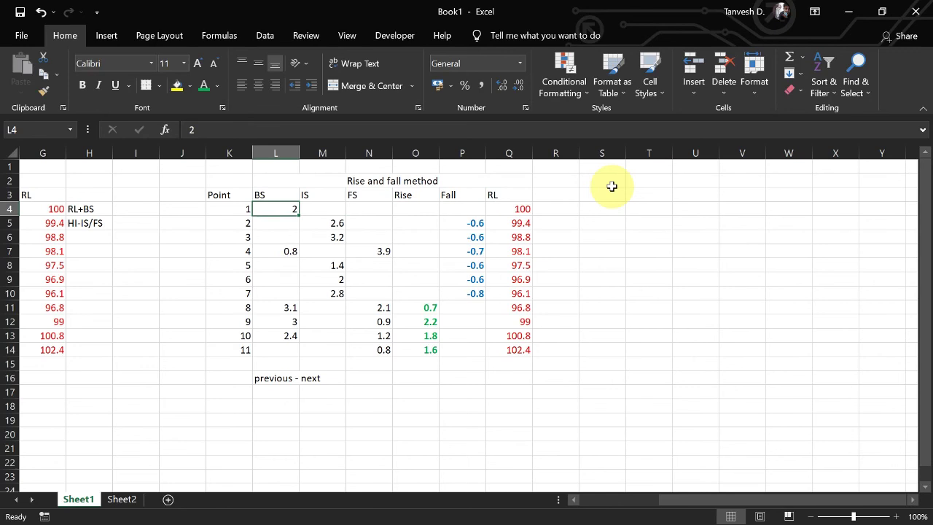
{"action": "key", "text": "Left"}
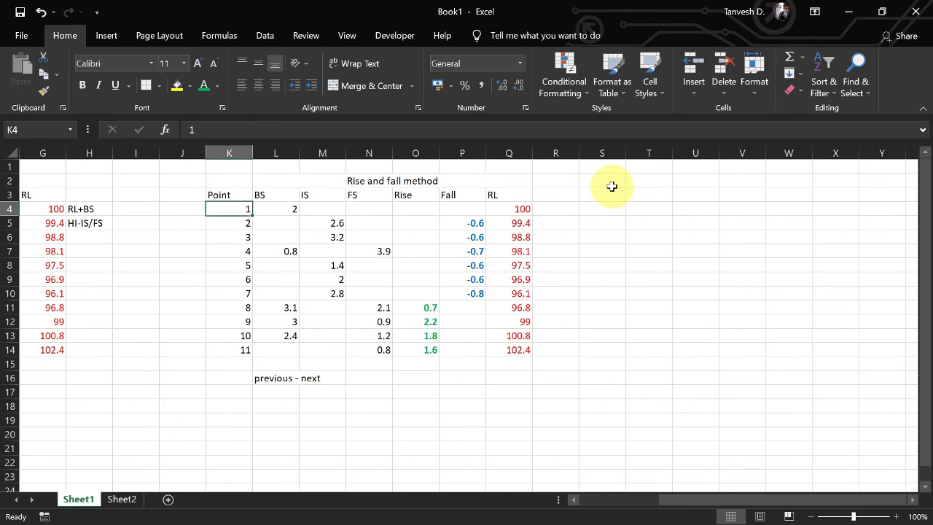
{"action": "key", "text": "Right"}
{"action": "key", "text": "Right"}
{"action": "key", "text": "Down"}
{"action": "key", "text": "Right"}
{"action": "key", "text": "Right"}
{"action": "key", "text": "Right"}
{"action": "key", "text": "Right"}
{"action": "key", "text": "Right"}
{"action": "key", "text": "Right"}
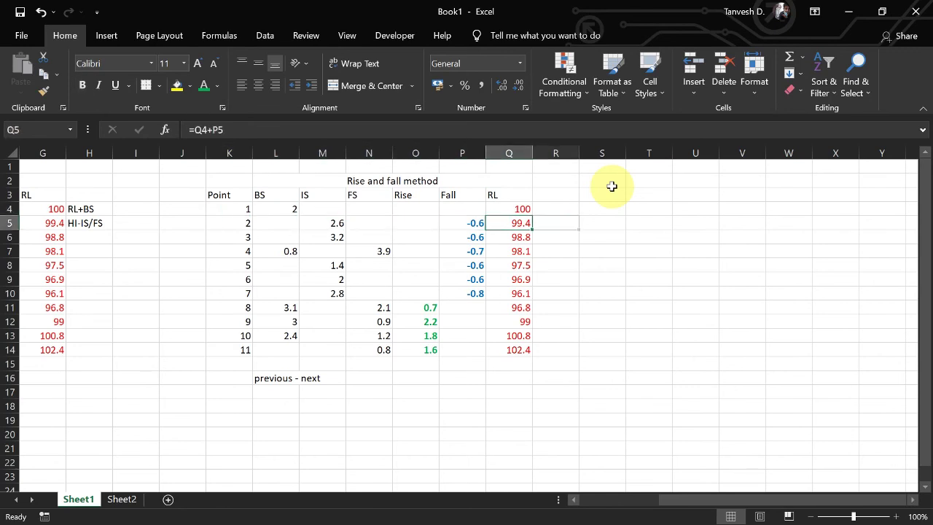
{"action": "key", "text": "Up"}
{"action": "key", "text": "Up"}
{"action": "left_click", "coordinate": [697, 369]}
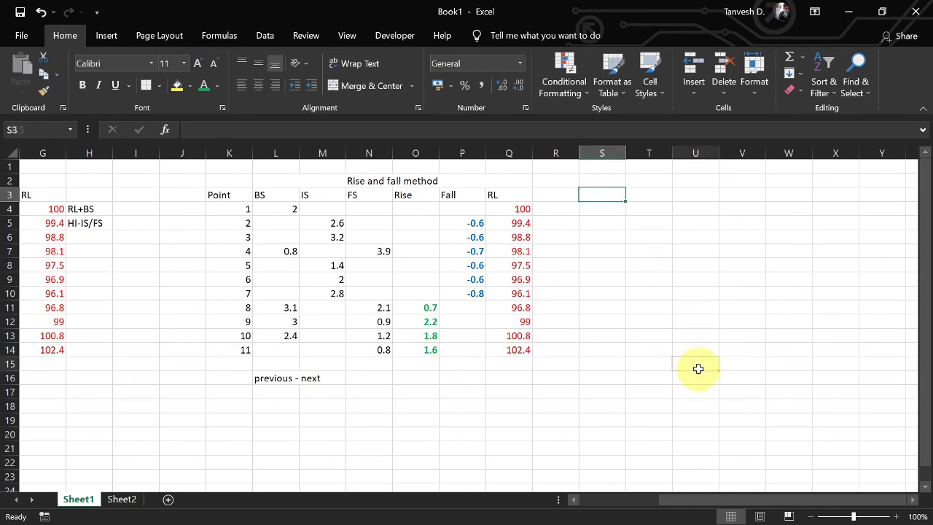
{"action": "type", "text": "BS-IS"}
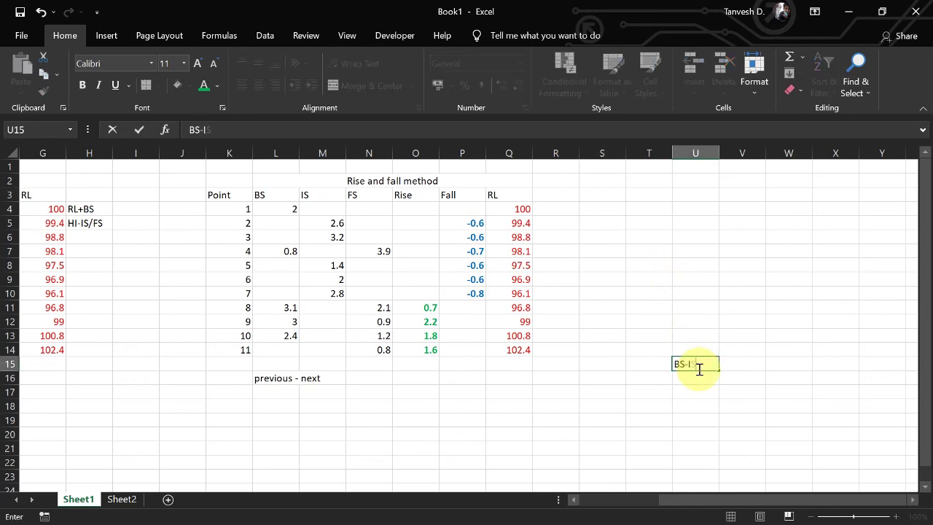
{"action": "key", "text": "Escape"}
- Enter the column header BS-IS in cell S3, beside the rise and fall table
{"action": "key", "text": "Left"}
{"action": "key", "text": "Up"}
{"action": "key", "text": "Up"}
{"action": "key", "text": "Up"}
{"action": "key", "text": "Up"}
{"action": "key", "text": "Up"}
{"action": "key", "text": "Up"}
{"action": "key", "text": "Up"}
{"action": "key", "text": "Up"}
{"action": "key", "text": "Up"}
{"action": "key", "text": "Up"}
{"action": "key", "text": "Up"}
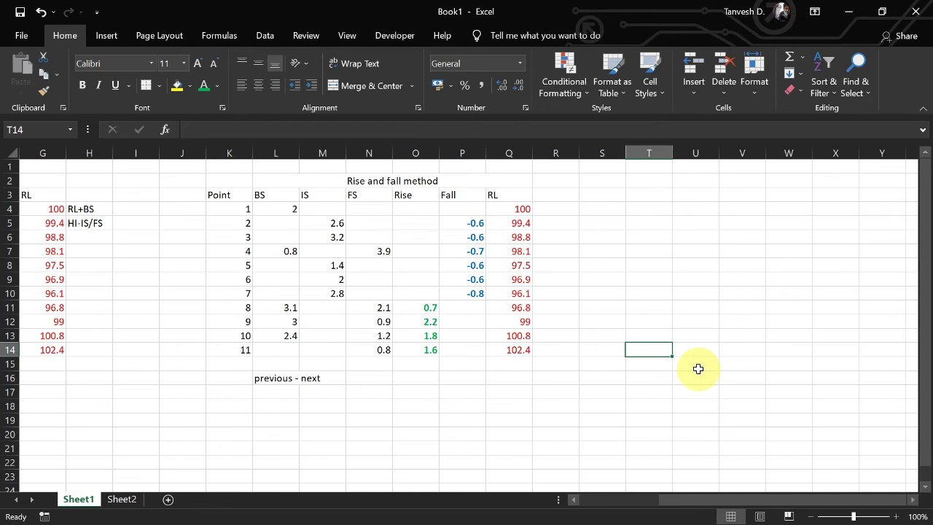
{"action": "key", "text": "Up"}
{"action": "key", "text": "Left"}
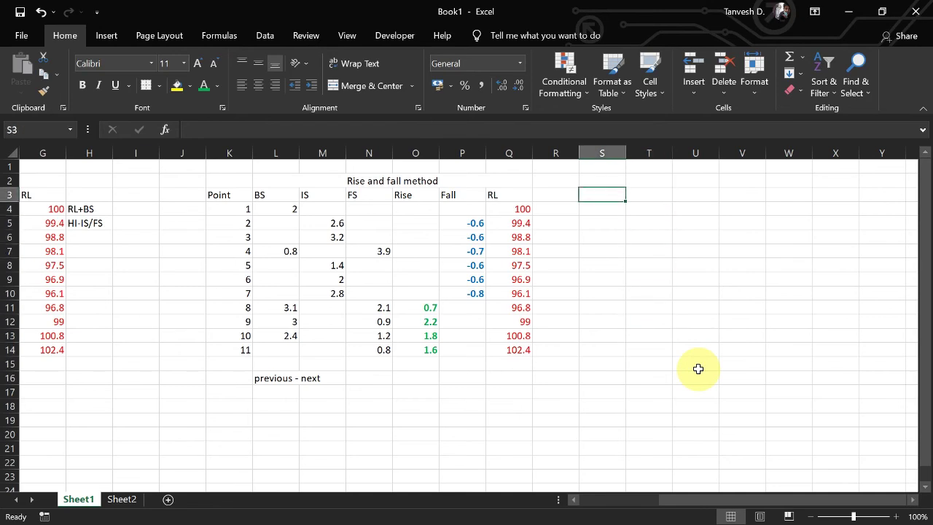
{"action": "type", "text": "BS-IS"}
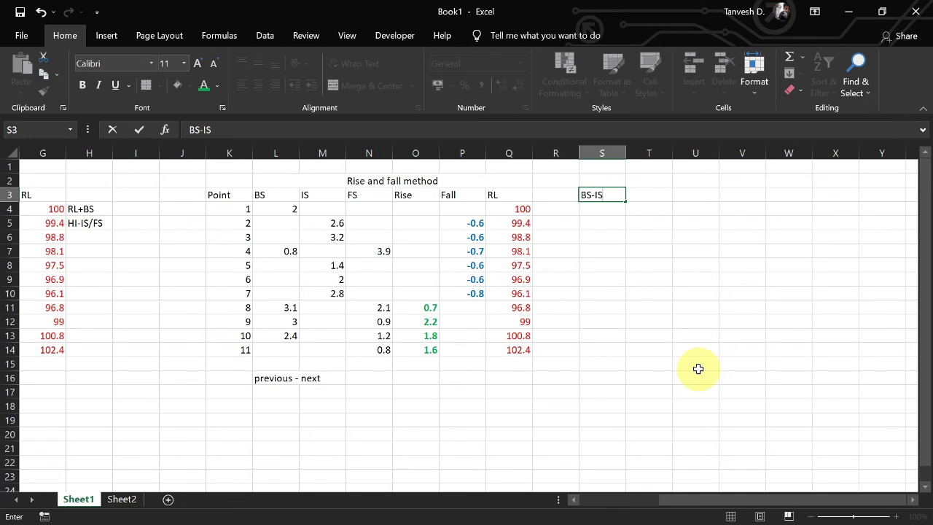
{"action": "key", "text": "Tab"}
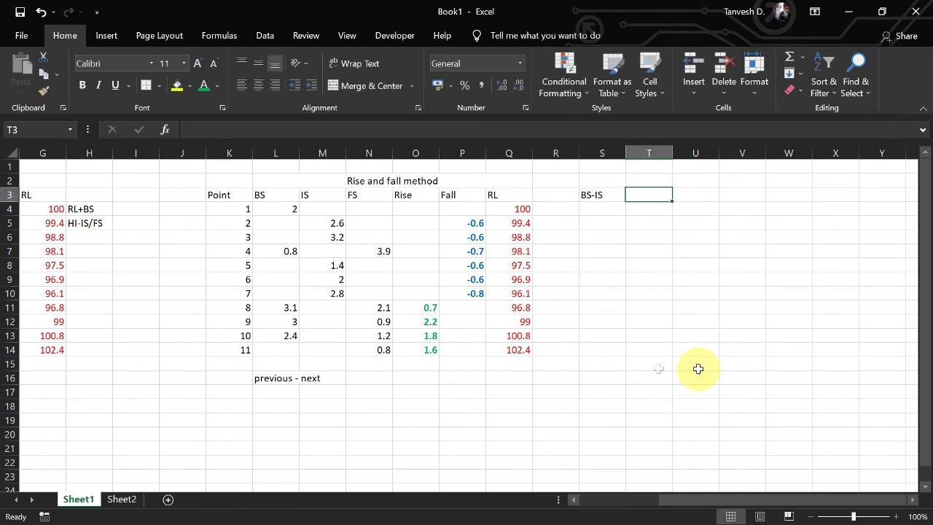
- Check the consecutive IS and FS readings of points 2 to 4, and add the headers IS-IS in U3 and IS-FS in V3
{"action": "left_click", "coordinate": [318, 207]}
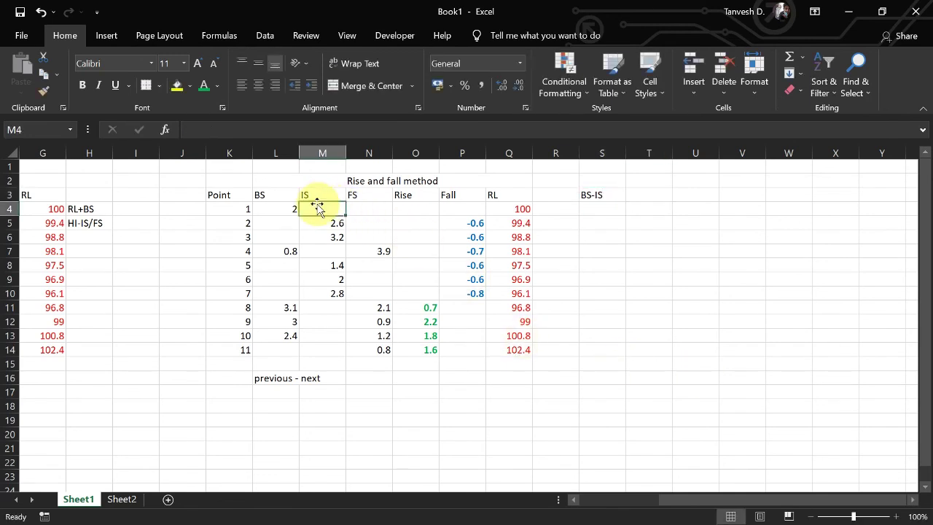
{"action": "key", "text": "Down"}
{"action": "key", "text": "Down"}
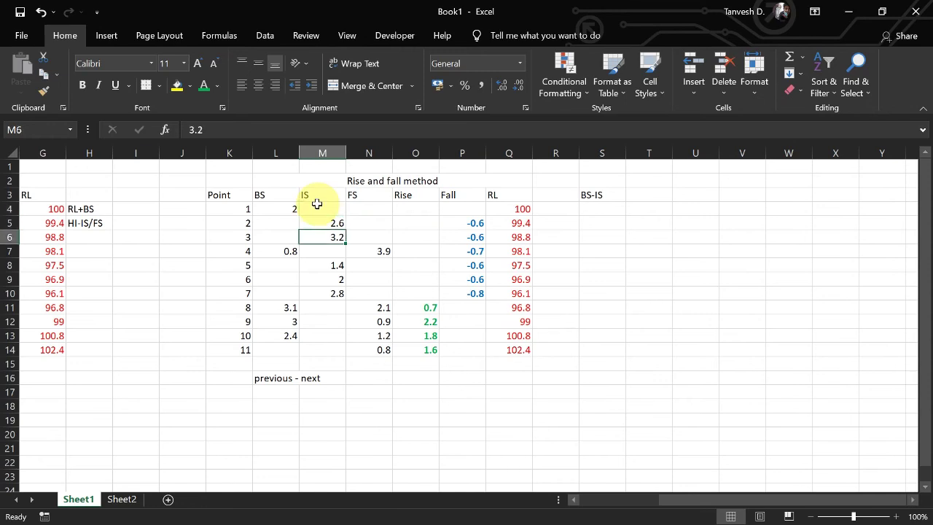
{"action": "key", "text": "Up"}
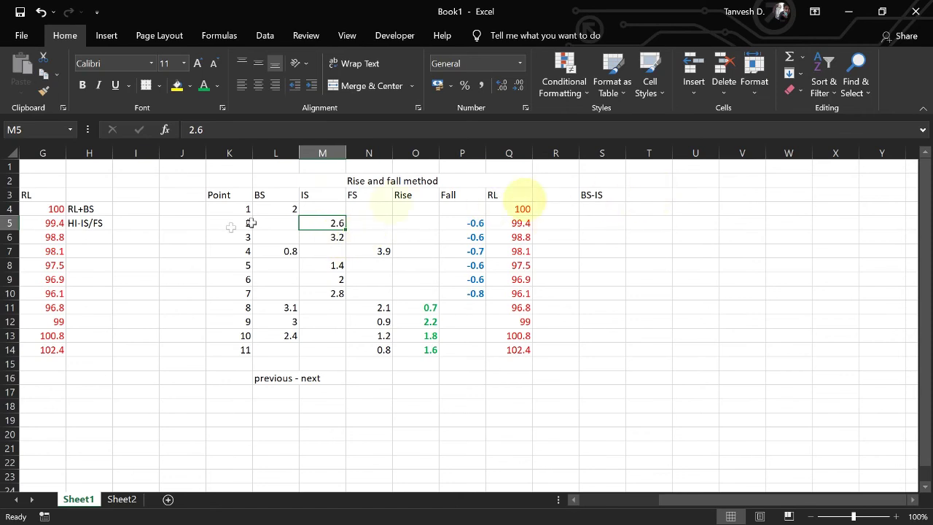
{"action": "left_click", "coordinate": [330, 235]}
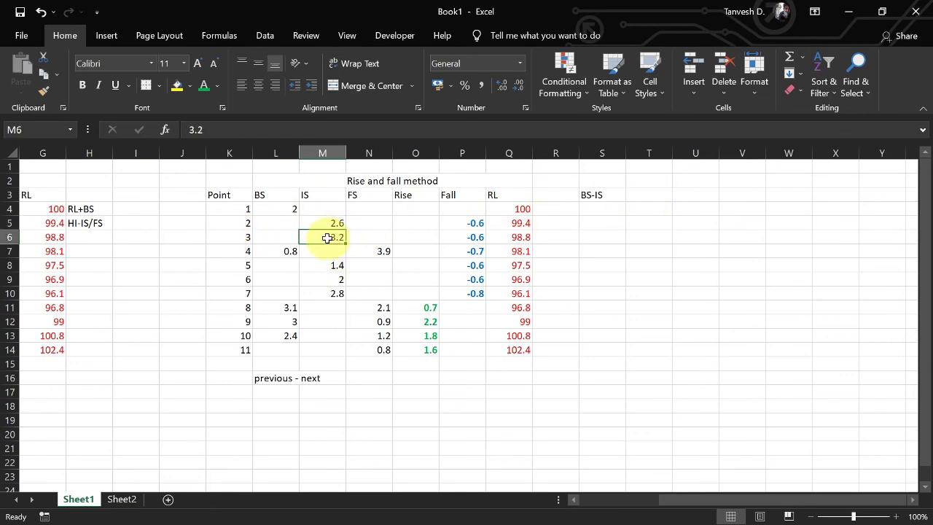
{"action": "left_click", "coordinate": [376, 252]}
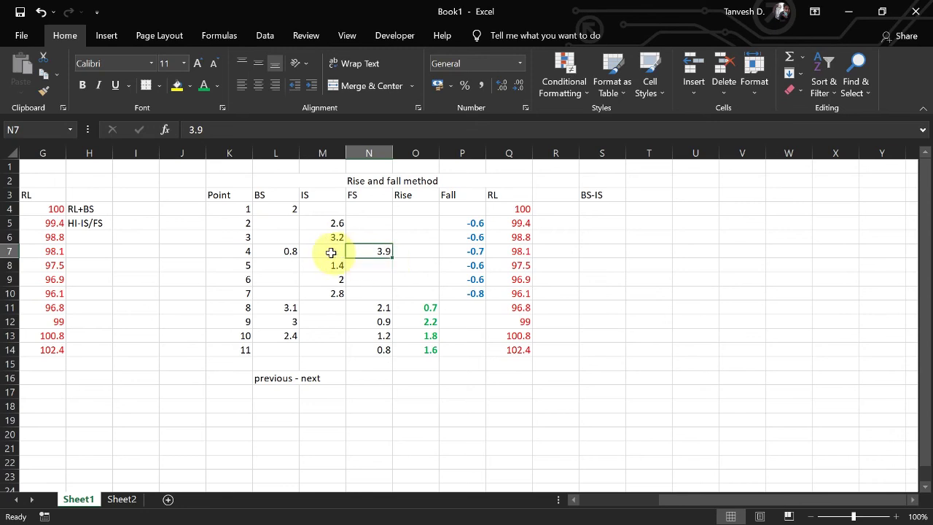
{"action": "left_click", "coordinate": [633, 193]}
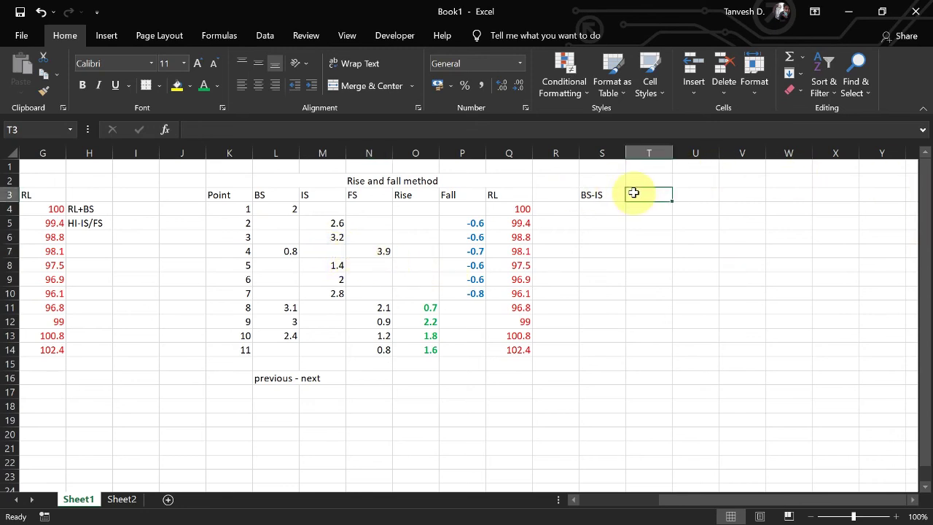
{"action": "key", "text": "Tab"}
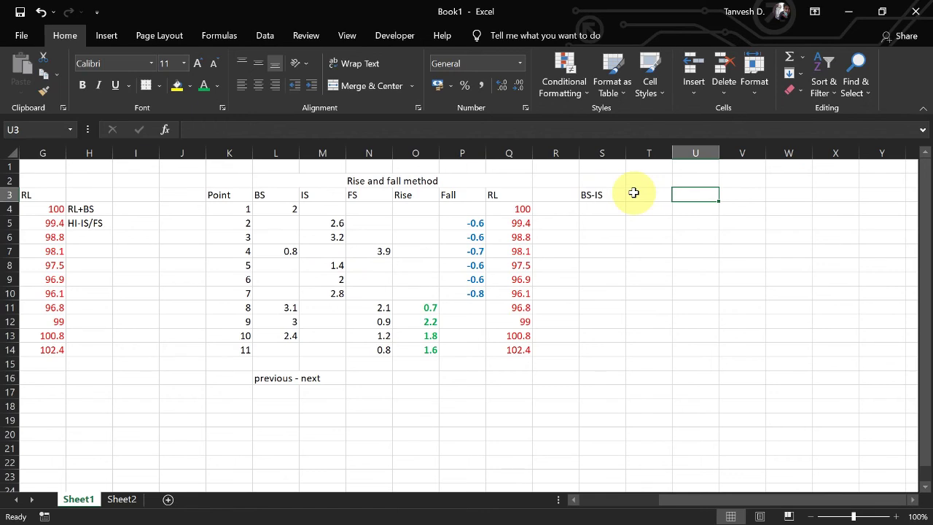
{"action": "type", "text": "IS-IS"}
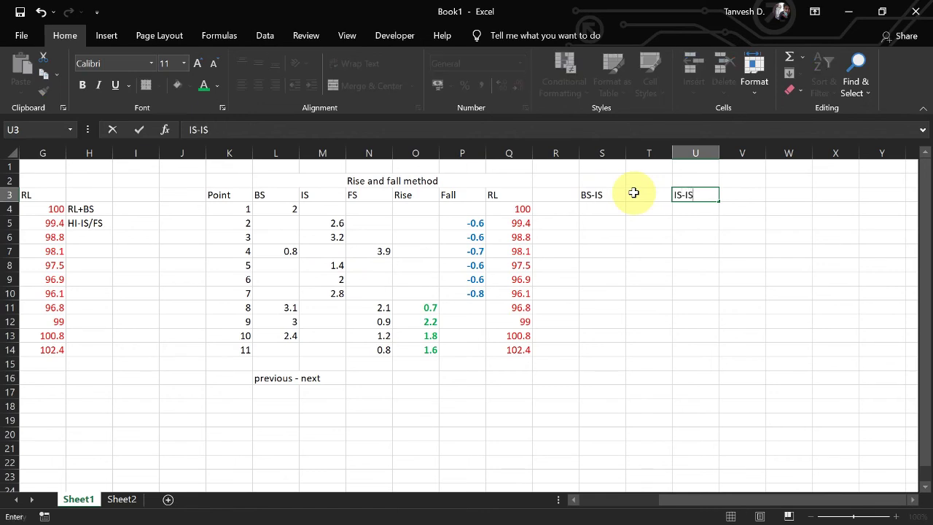
{"action": "key", "text": "Tab"}
{"action": "type", "text": "IS-FS"}
{"action": "key", "text": "ctrl+Return"}
{"action": "key", "text": "Left"}
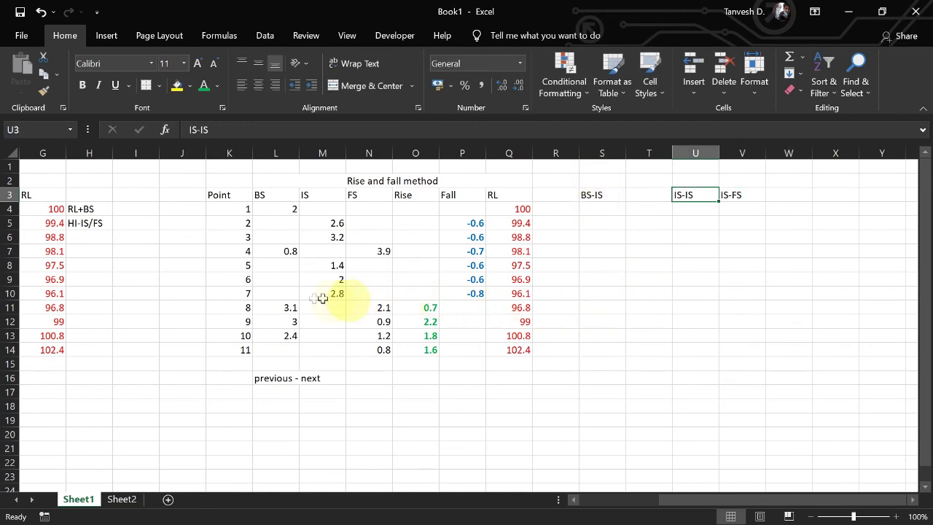
- Compare point 8's BS reading with point 9's FS reading, and add the header BS-FS in cell T3
{"action": "left_click", "coordinate": [285, 306]}
{"action": "left_click", "coordinate": [382, 321]}
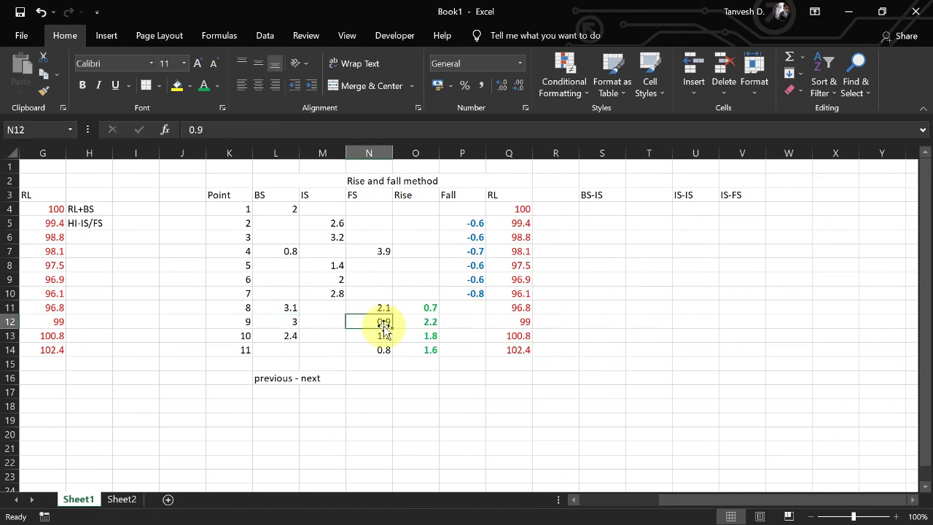
{"action": "left_click", "coordinate": [282, 305]}
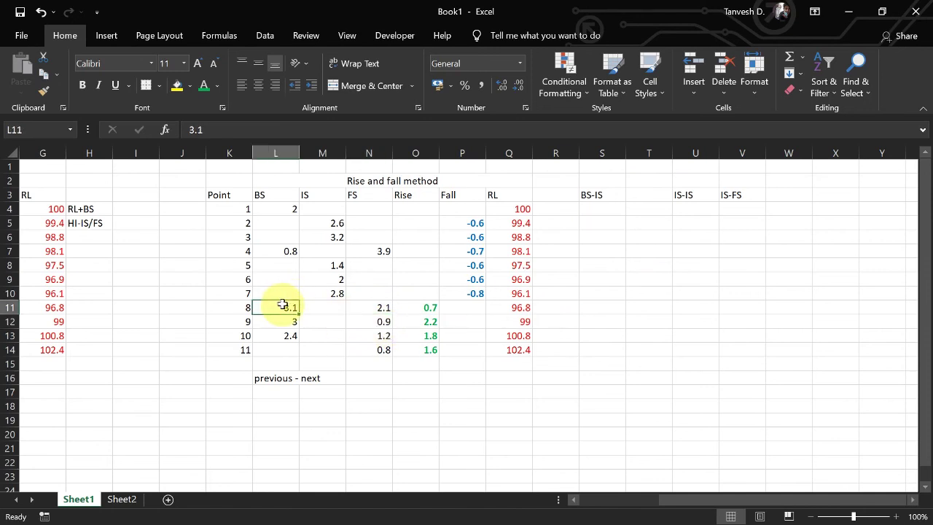
{"action": "left_click", "coordinate": [377, 321]}
{"action": "left_click", "coordinate": [295, 307]}
{"action": "left_click", "coordinate": [377, 322]}
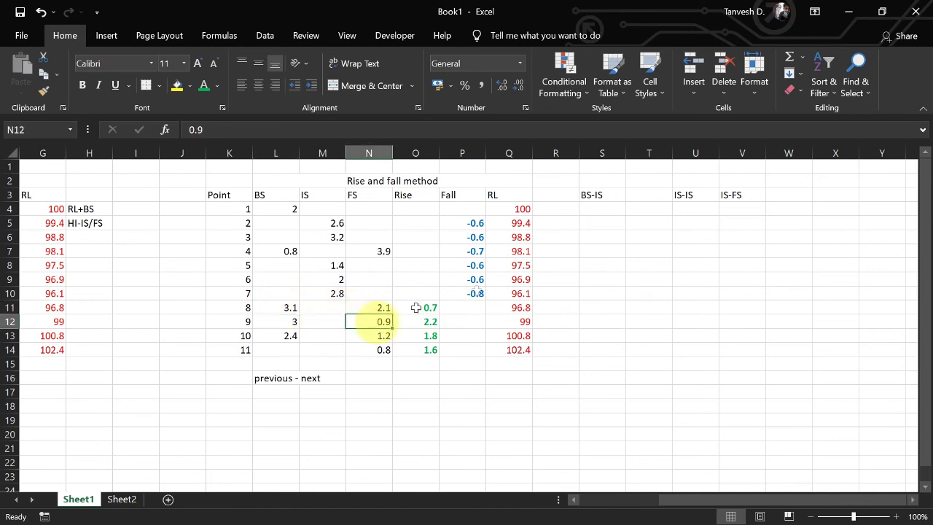
{"action": "left_click", "coordinate": [646, 191]}
{"action": "type", "text": "B"}
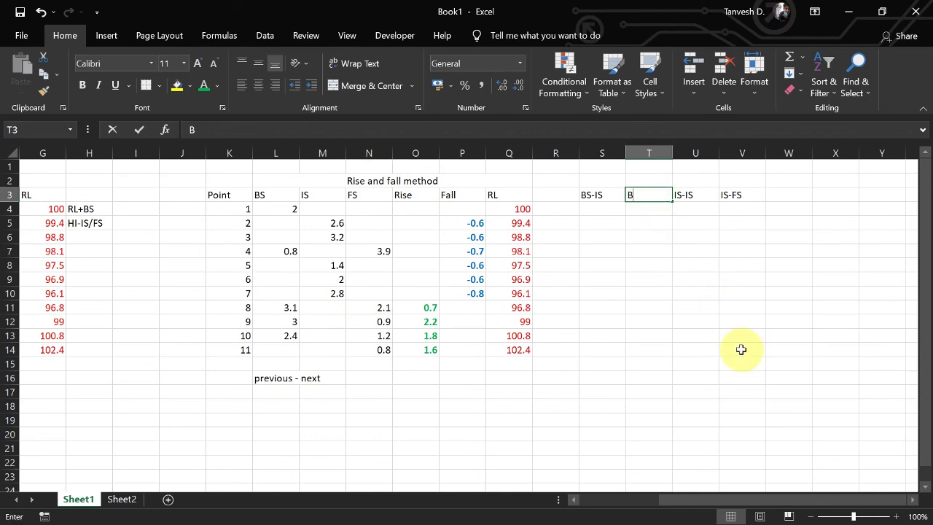
{"action": "type", "text": "S-FS"}
{"action": "key", "text": "Return"}
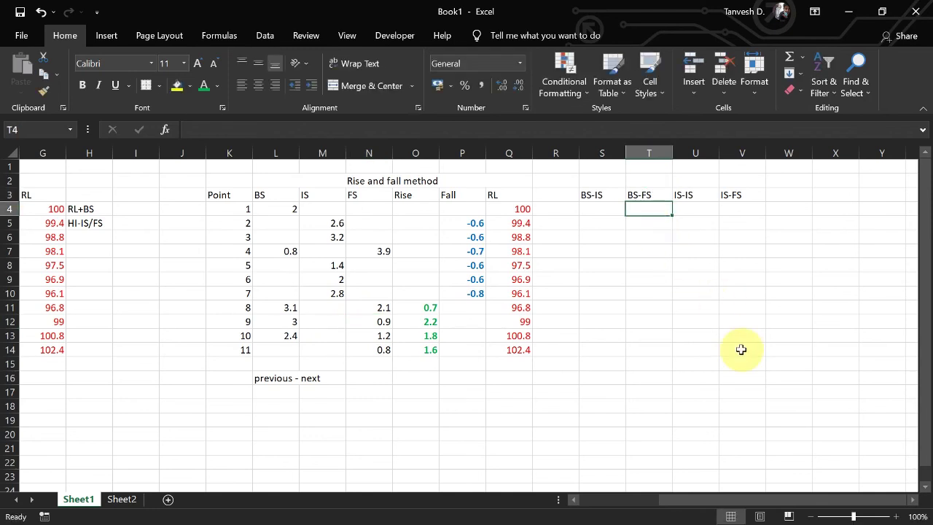
- Examine the four difference headers in row 3 and the empty cells in row 5 beneath them
{"action": "key", "text": "Up"}
{"action": "key", "text": "Left"}
{"action": "key", "text": "Left"}
{"action": "key", "text": "Right"}
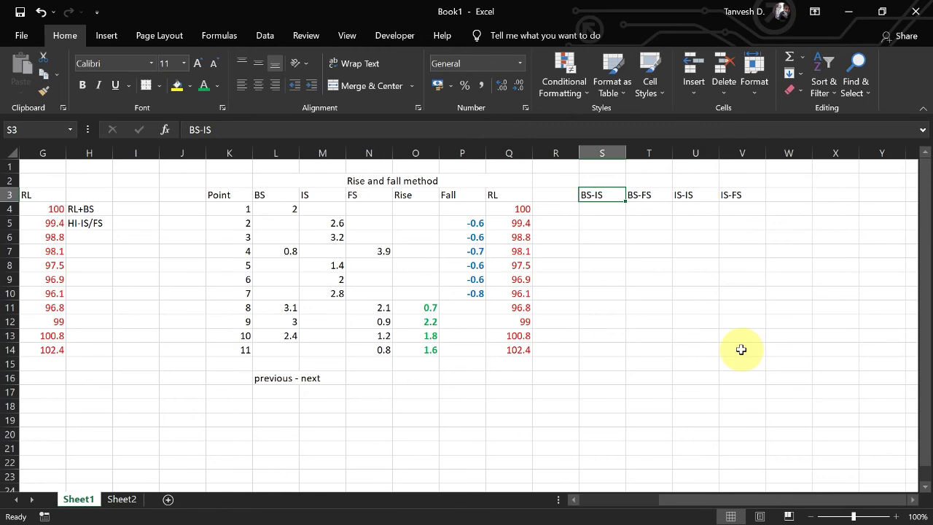
{"action": "key", "text": "Left"}
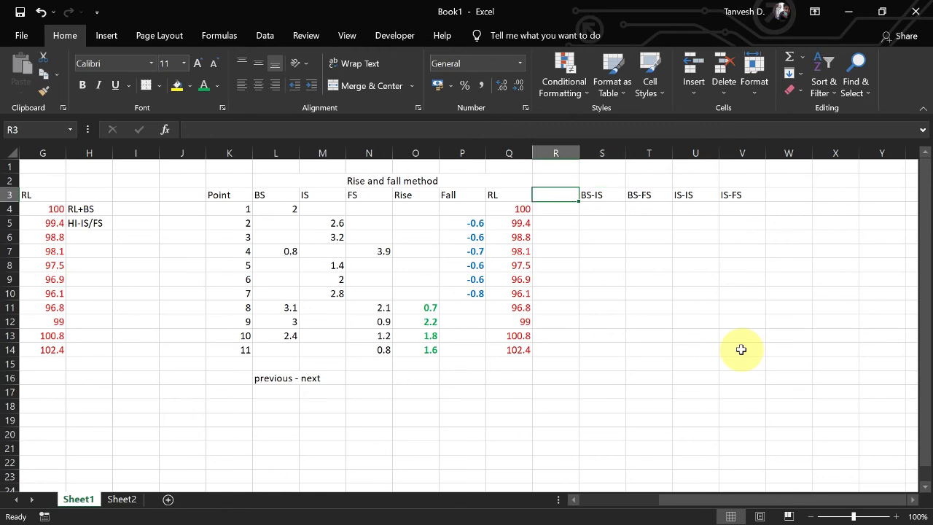
{"action": "key", "text": "Left"}
{"action": "key", "text": "Left"}
{"action": "key", "text": "Down"}
{"action": "key", "text": "Down"}
{"action": "key", "text": "Down"}
{"action": "key", "text": "Right"}
{"action": "key", "text": "Right"}
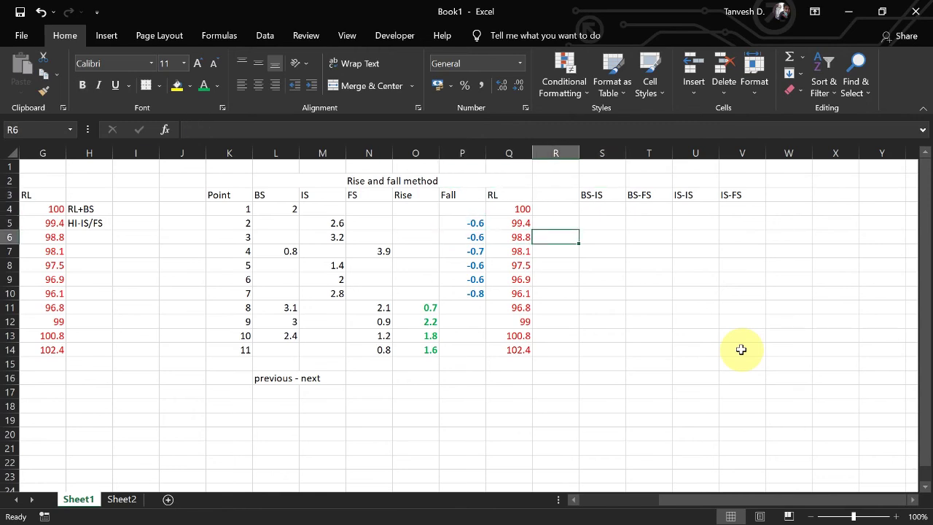
{"action": "key", "text": "Right"}
{"action": "key", "text": "Up"}
{"action": "key", "text": "Up"}
{"action": "key", "text": "Up"}
{"action": "key", "text": "Down"}
{"action": "key", "text": "Down"}
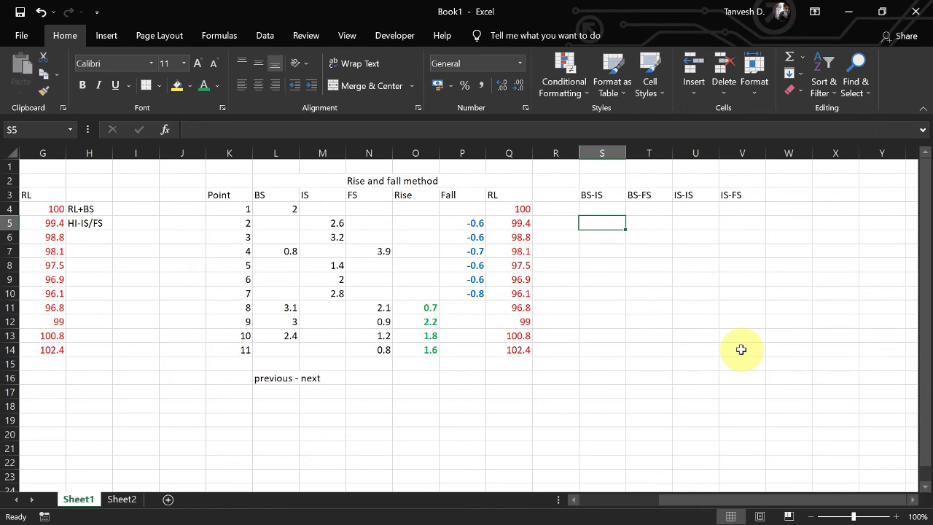
{"action": "key", "text": "Right"}
{"action": "key", "text": "Right"}
{"action": "key", "text": "Right"}
{"action": "key", "text": "Left"}
{"action": "key", "text": "Left"}
{"action": "key", "text": "Left"}
- Begin an IF formula in cell S5 with the logical test OR(L4="",M5="")
{"action": "type", "text": "="}
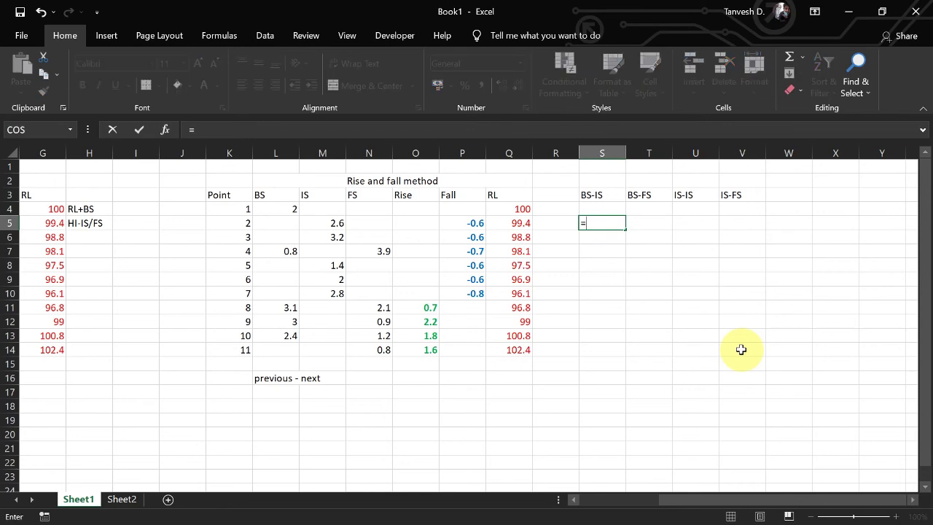
{"action": "type", "text": "if("}
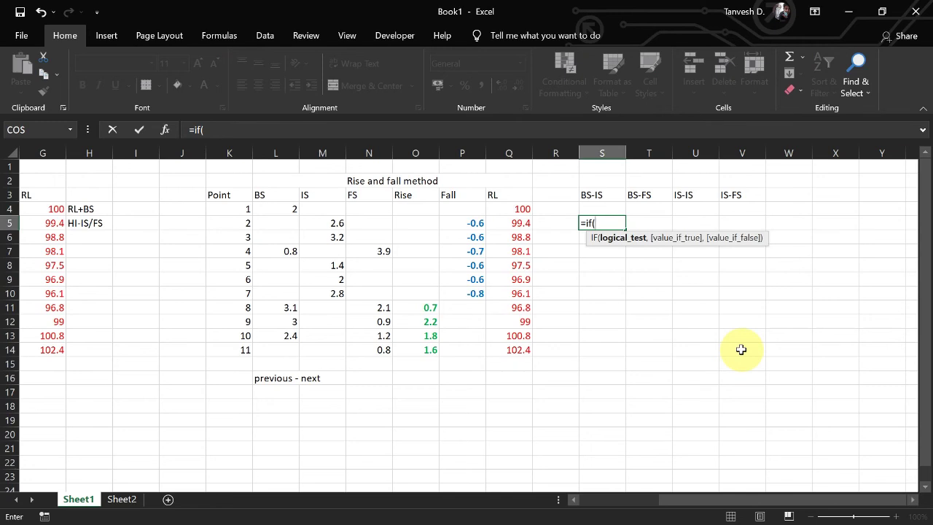
{"action": "type", "text": "or(),,)"}
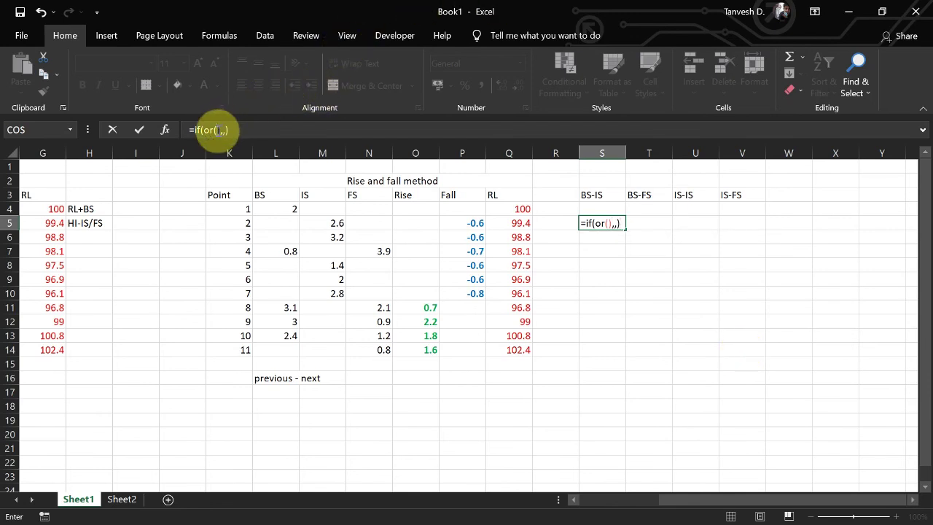
{"action": "left_click", "coordinate": [215, 129]}
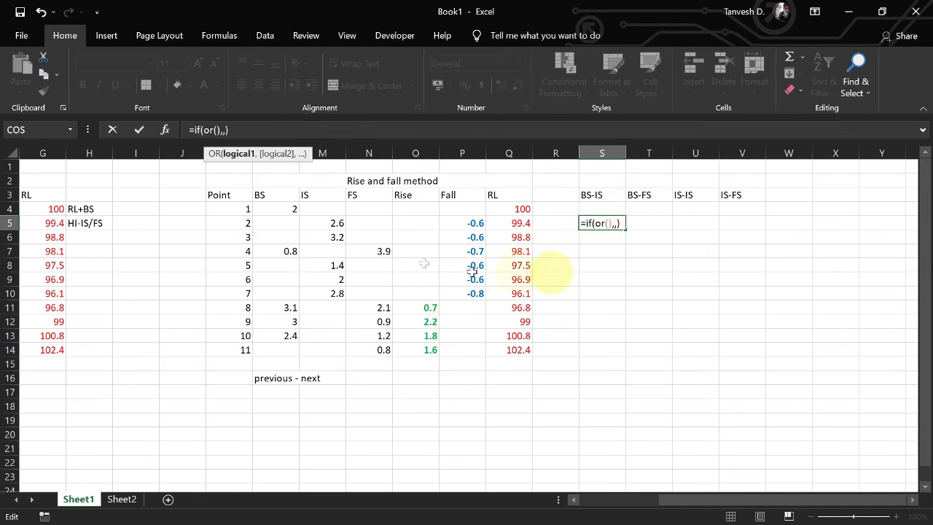
{"action": "left_click", "coordinate": [274, 208]}
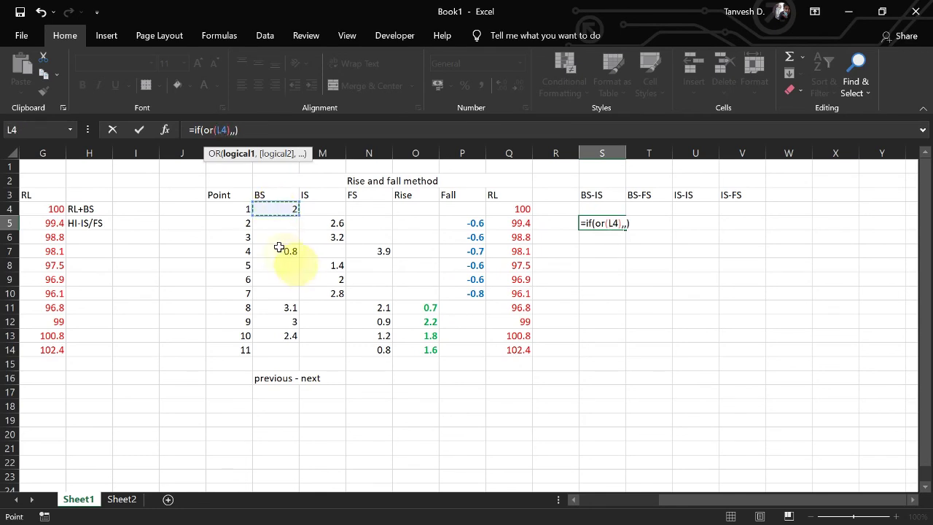
{"action": "type", "text": "=\"\""}
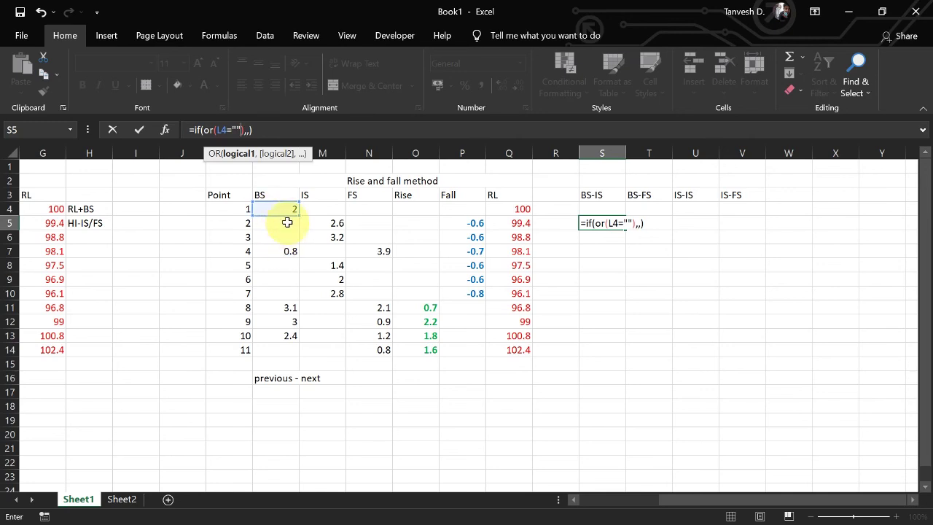
{"action": "type", "text": ","}
{"action": "left_click", "coordinate": [317, 222]}
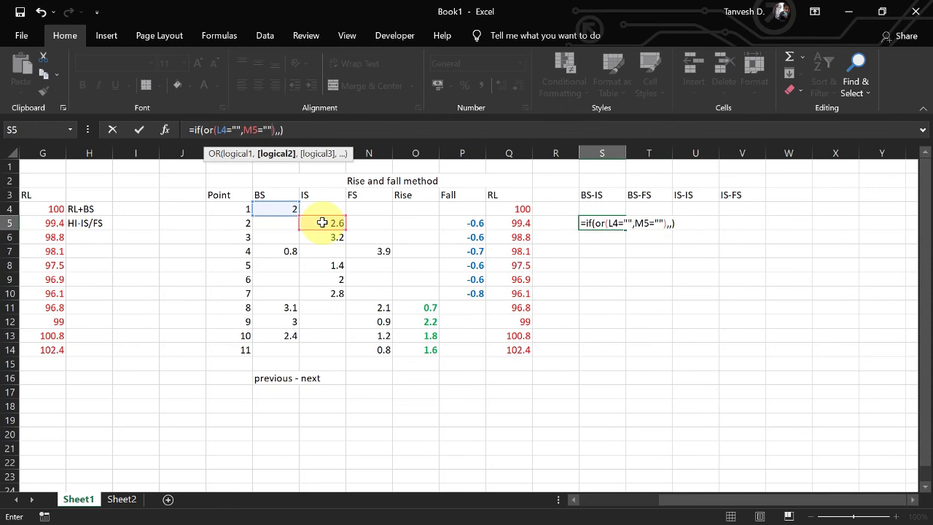
- Complete the IF formula in S5 with 0 as the true value and L4-M5 as the false value
{"action": "left_click", "coordinate": [278, 129]}
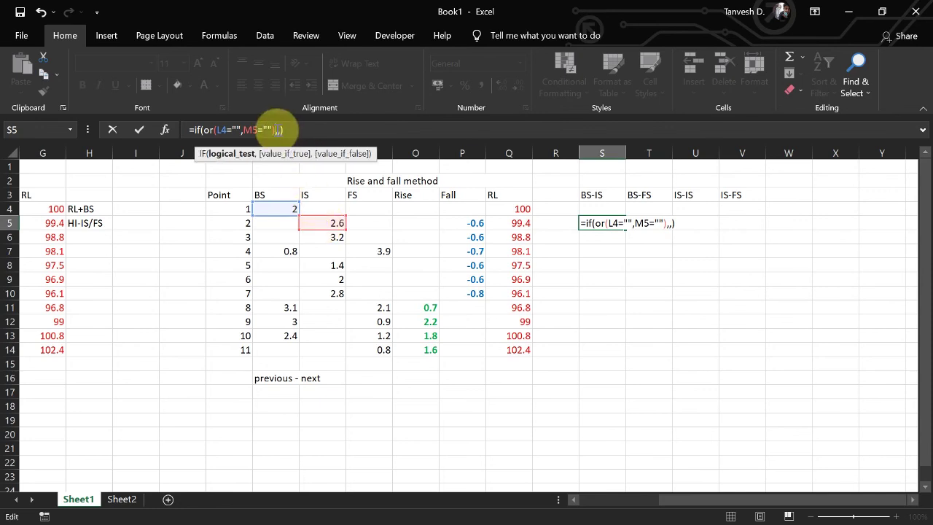
{"action": "left_click", "coordinate": [280, 130]}
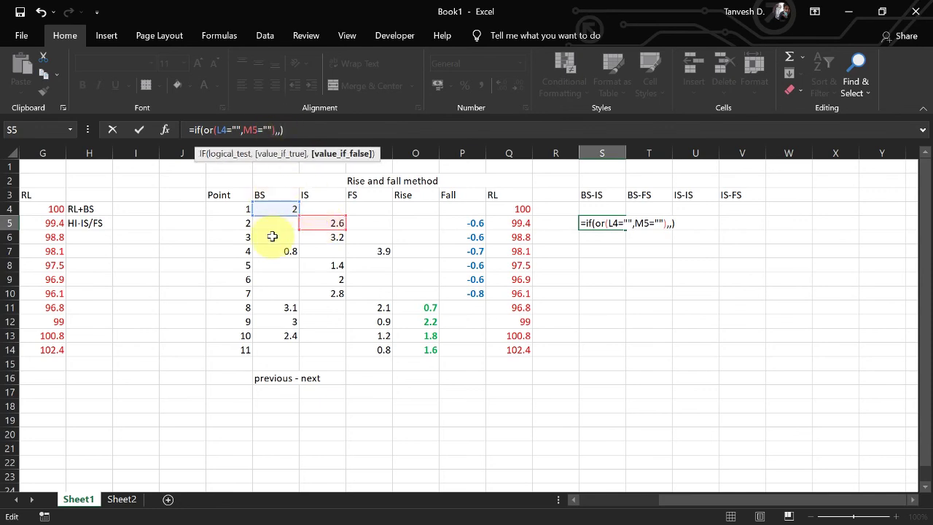
{"action": "key", "text": "Left"}
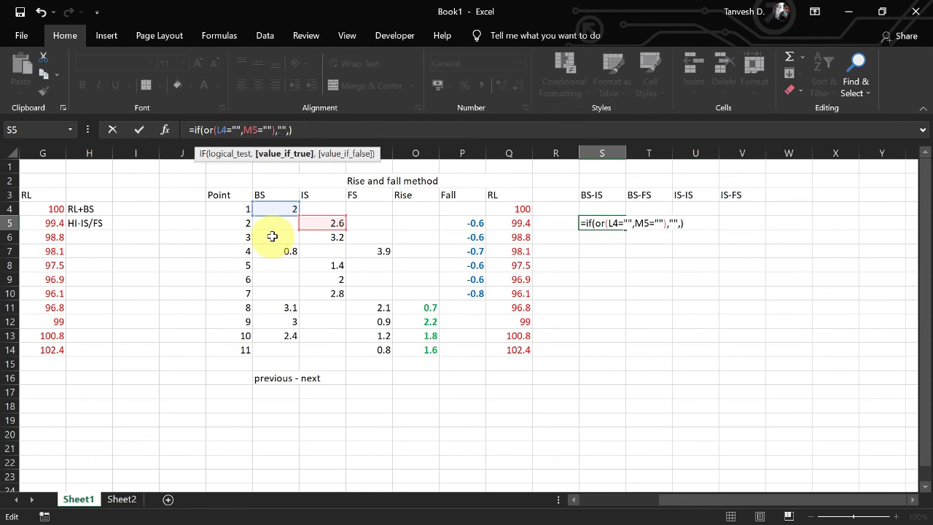
{"action": "left_click", "coordinate": [285, 129]}
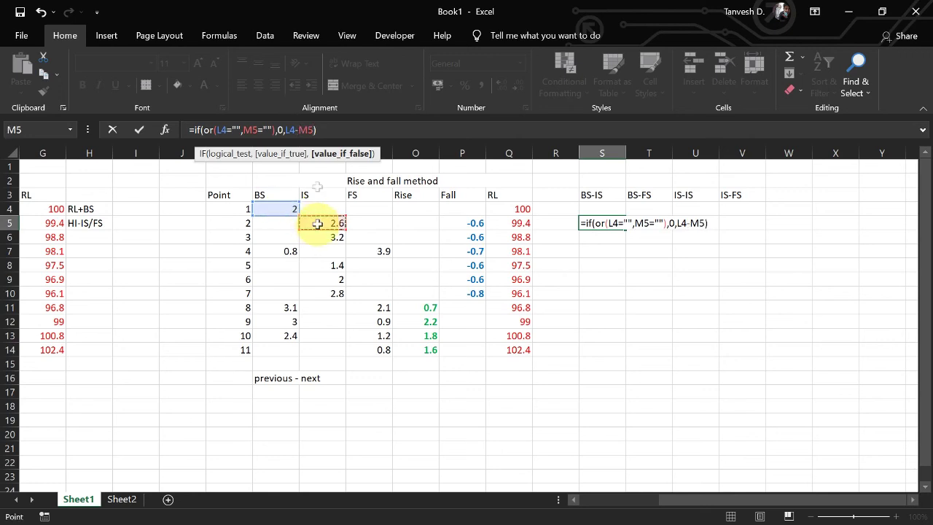
{"action": "key", "text": "Return"}
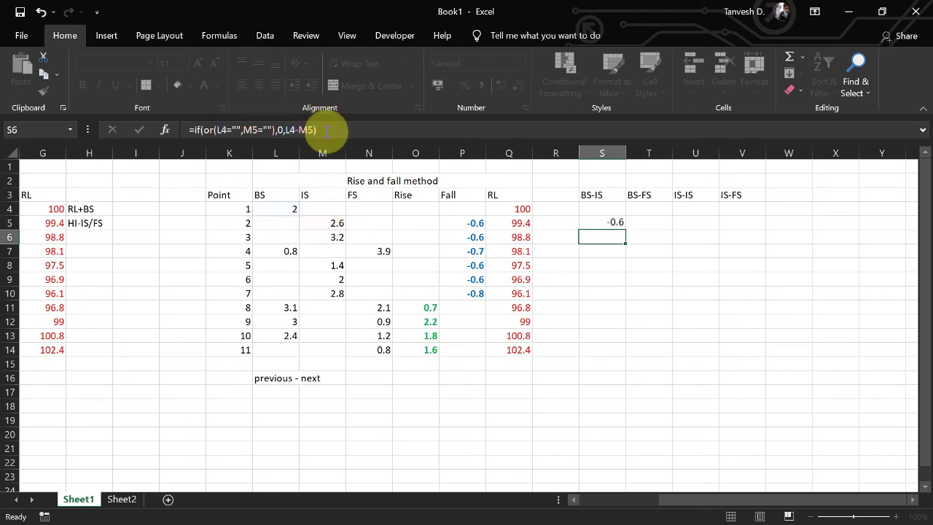
- Reuse the S5 formula text in T5 with the IS reference moved to the FS column, as =IF(OR(L4="",N5=""),0,L4-N5)
{"action": "key", "text": "Up"}
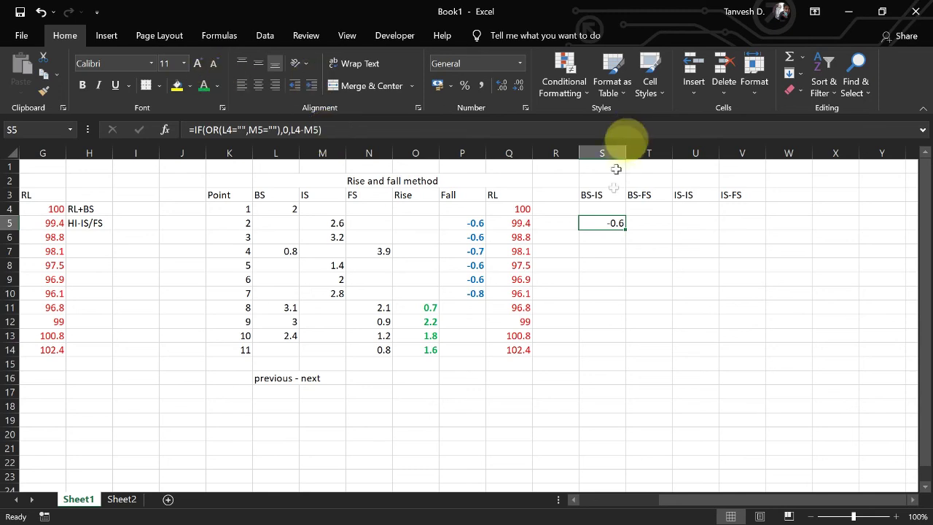
{"action": "left_click", "coordinate": [392, 132]}
{"action": "key", "text": "Escape"}
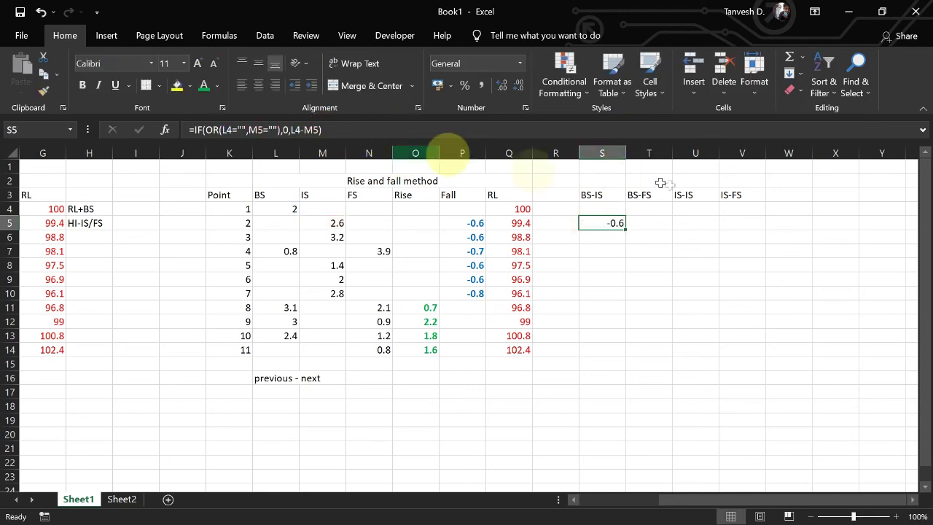
{"action": "left_click", "coordinate": [335, 130]}
{"action": "left_click", "coordinate": [646, 221]}
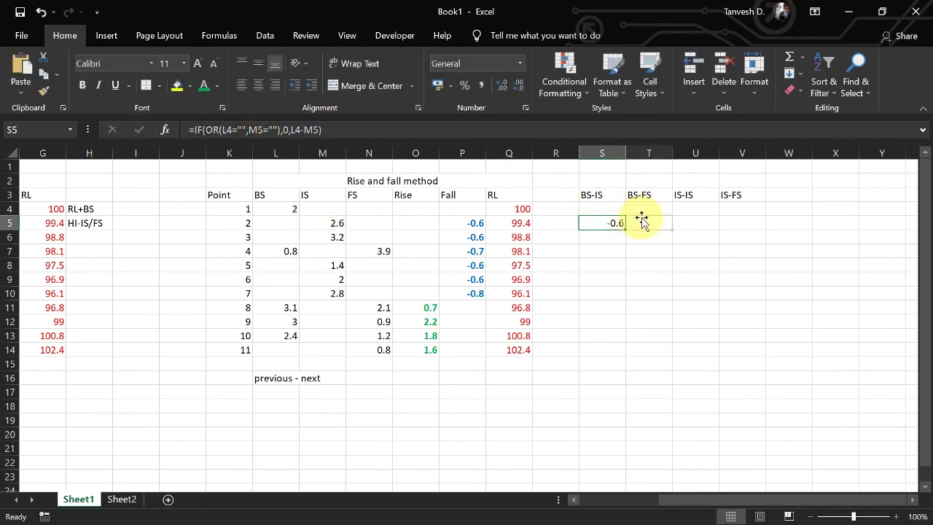
{"action": "left_click", "coordinate": [488, 128]}
{"action": "type", "text": "=IF(OR(L4=\"\",M5=\"\"),0,L4-M5)"}
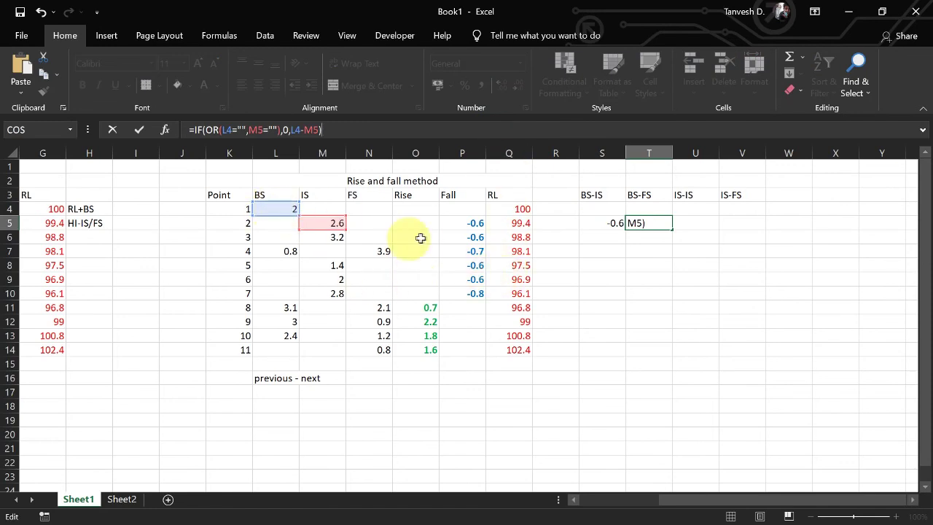
{"action": "left_click_drag", "start_coordinate": [331, 231], "coordinate": [362, 229]}
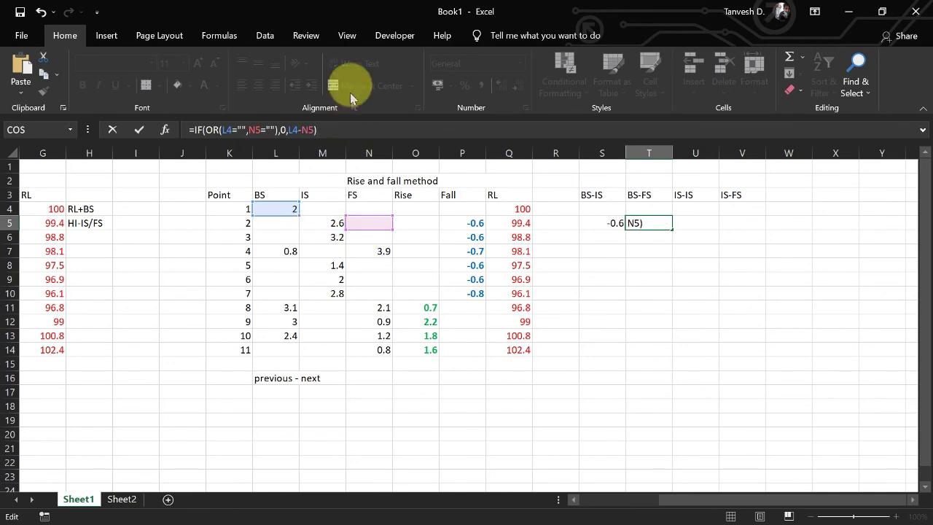
{"action": "key", "text": "Return"}
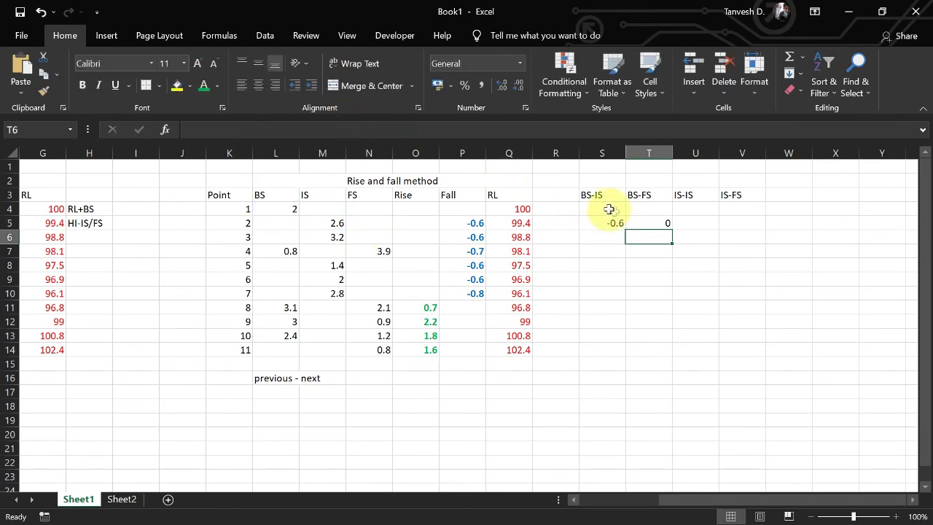
- Check T5's formula against cell N5, and reuse it in U5 as =IF(OR(M4="",M5=""),0,M4-M5)
{"action": "left_click", "coordinate": [654, 222]}
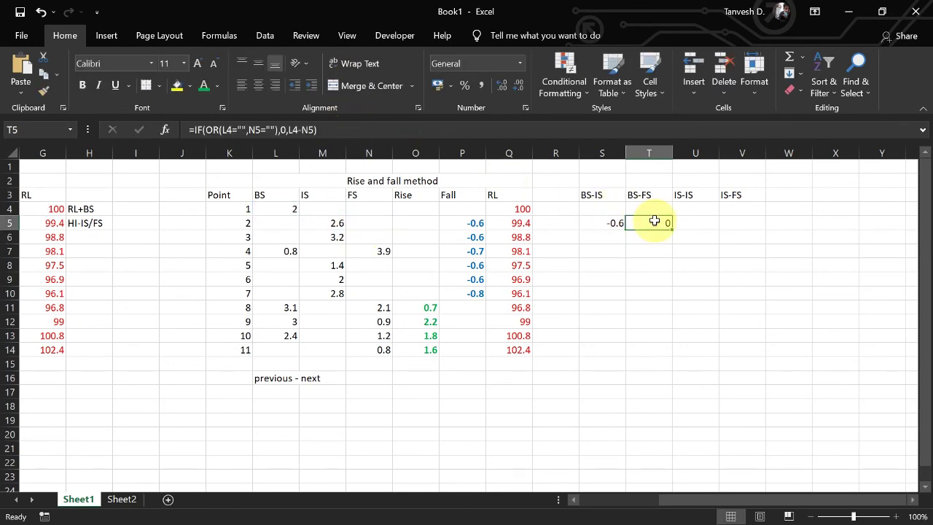
{"action": "left_click", "coordinate": [363, 226]}
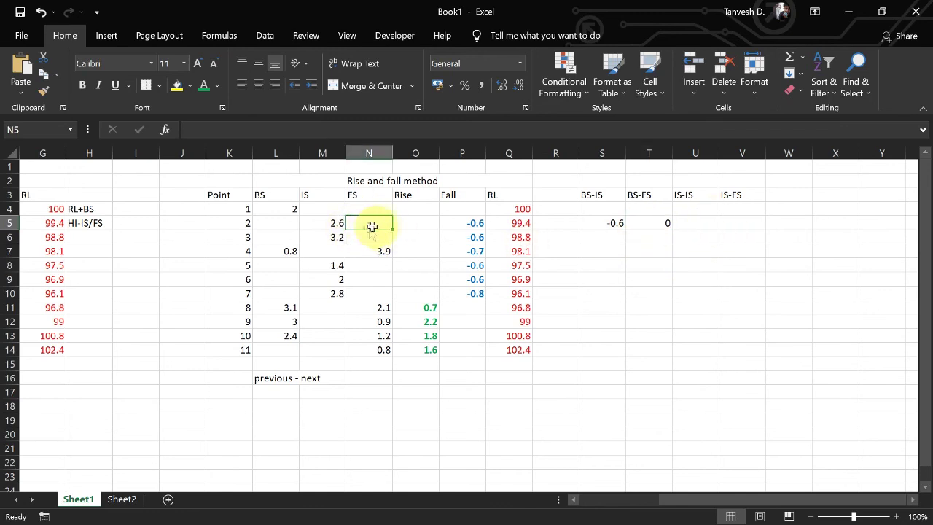
{"action": "left_click", "coordinate": [642, 223]}
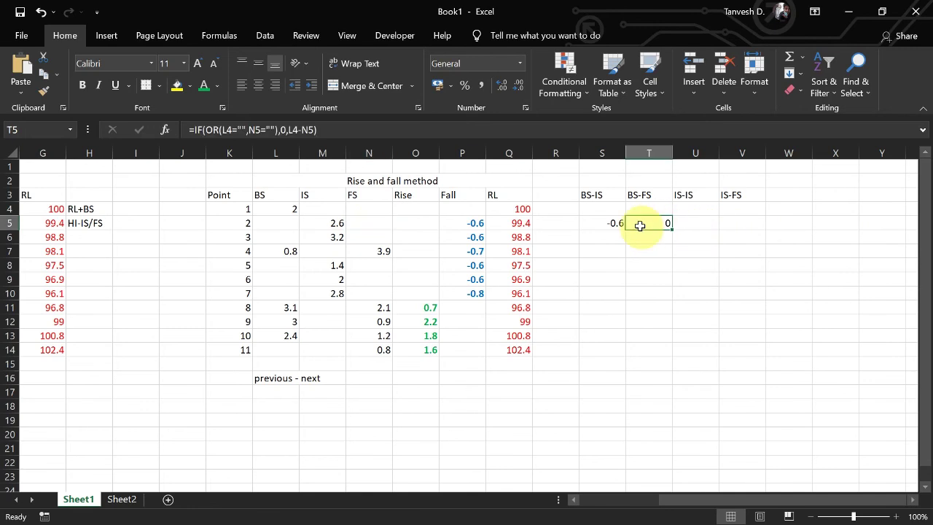
{"action": "left_click", "coordinate": [517, 129]}
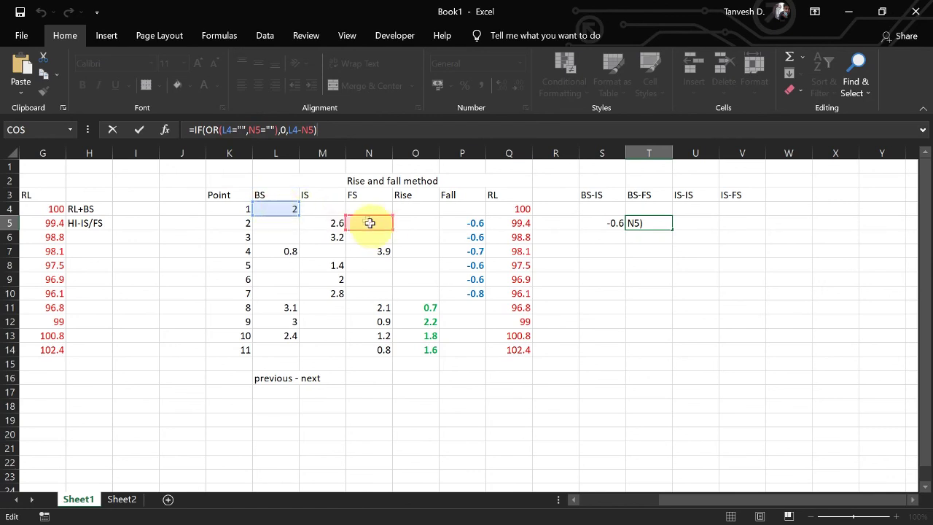
{"action": "key", "text": "ctrl+Return"}
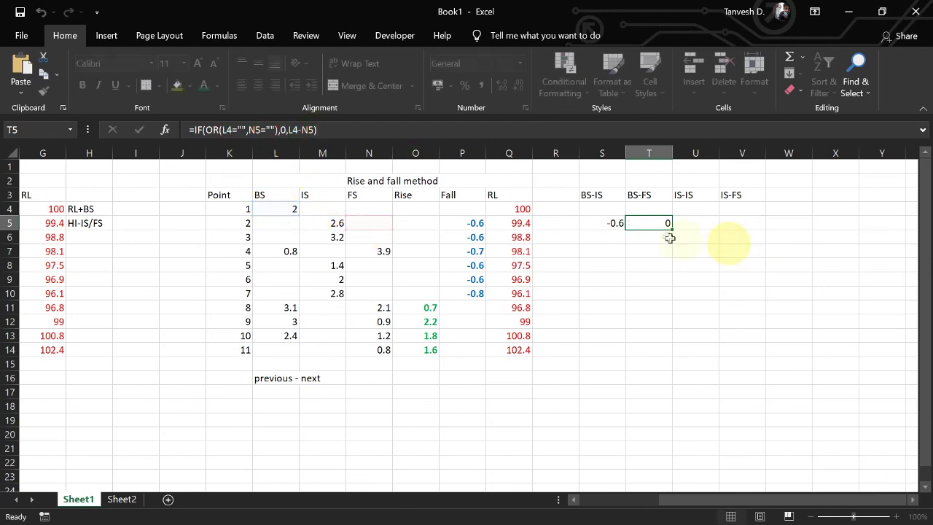
{"action": "left_click", "coordinate": [235, 131]}
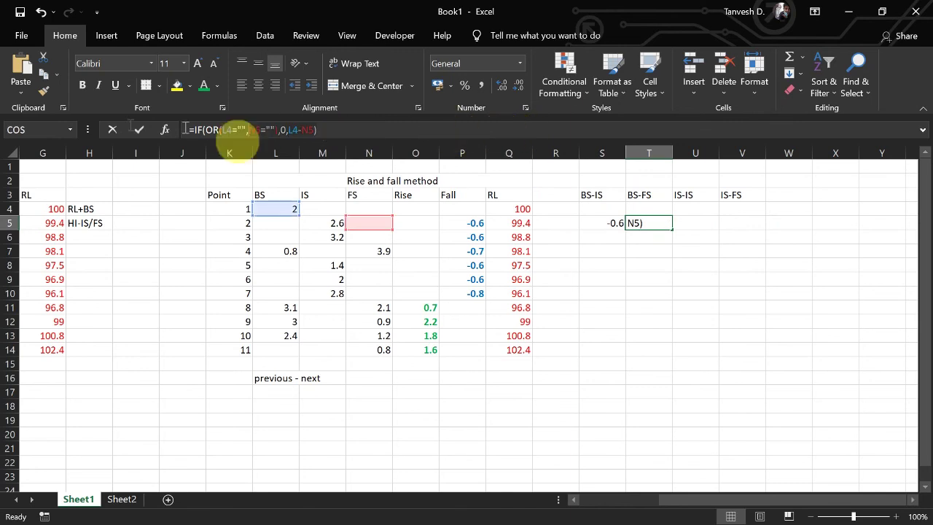
{"action": "key", "text": "ctrl+Return"}
{"action": "left_click", "coordinate": [695, 223]}
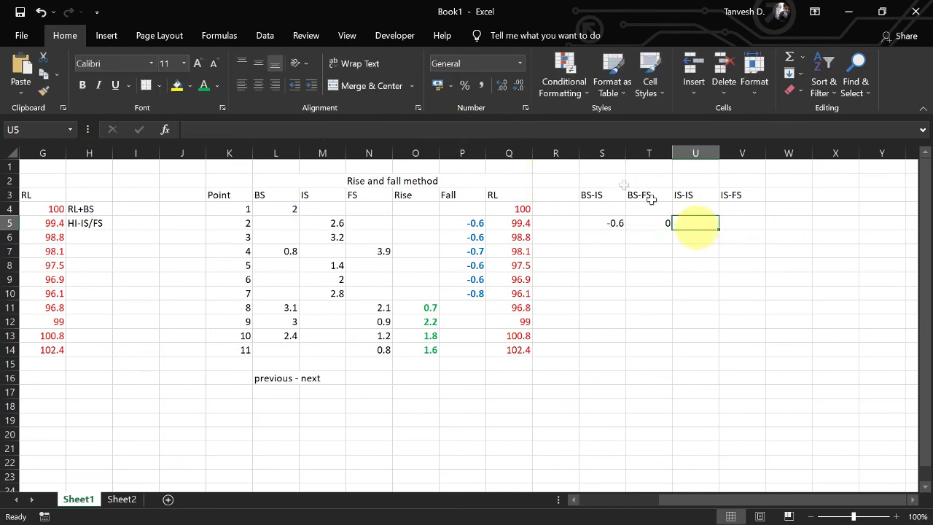
{"action": "type", "text": "=IF(OR(L4=\"\",N5=\"\"),0,L4-N5)"}
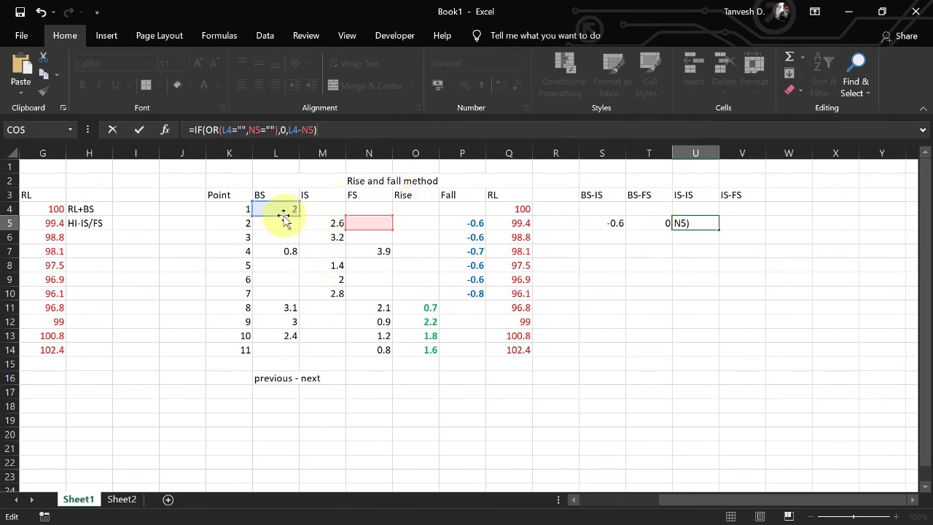
{"action": "left_click_drag", "start_coordinate": [300, 219], "coordinate": [333, 229]}
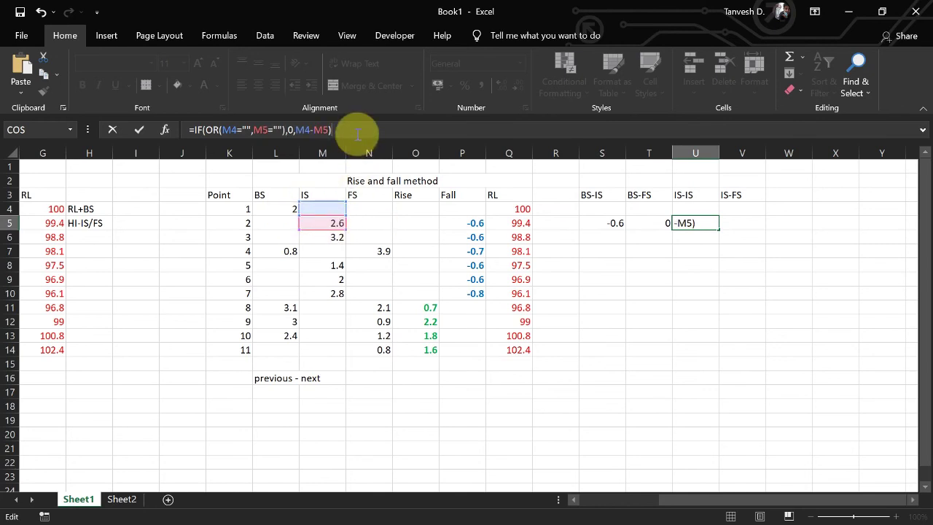
{"action": "key", "text": "Return"}
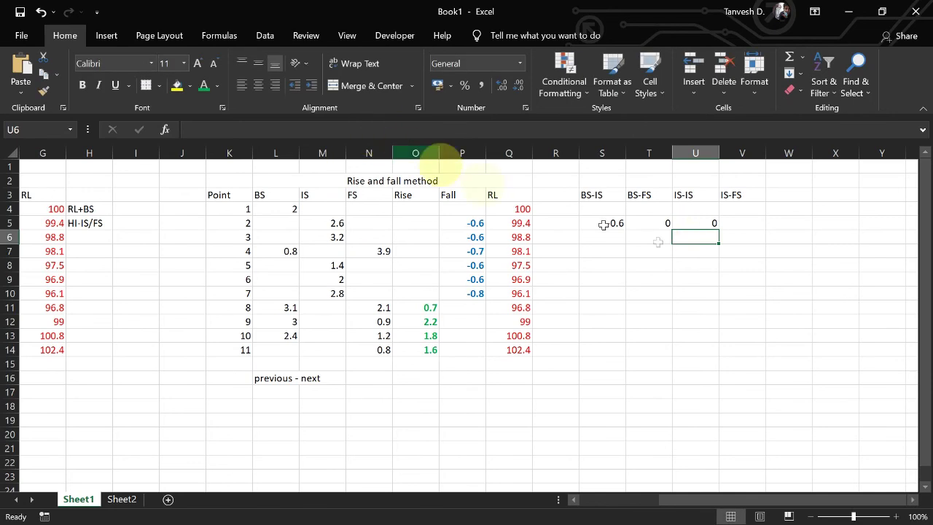
- Check U5's formula against cell M4, and reuse it in V5 as =IF(OR(M4="",N5=""),0,M4-N5)
{"action": "left_click", "coordinate": [694, 223]}
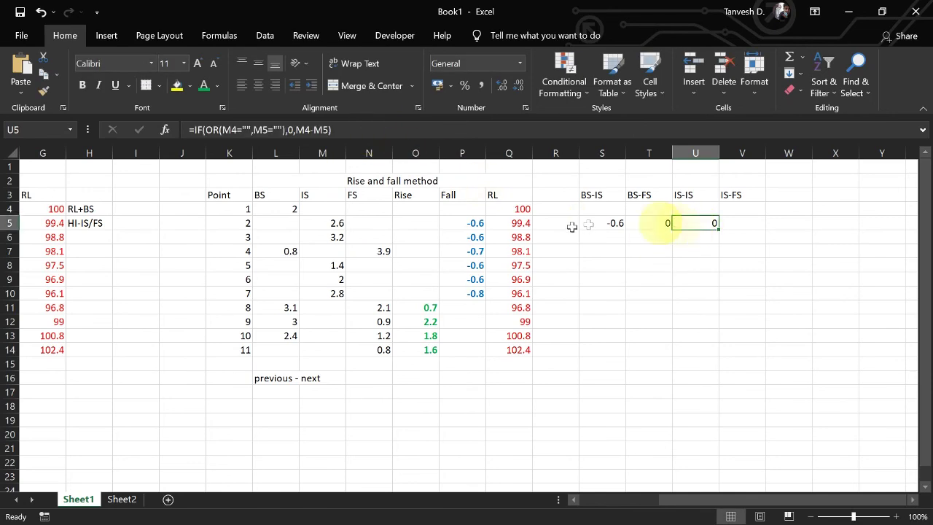
{"action": "left_click", "coordinate": [321, 210]}
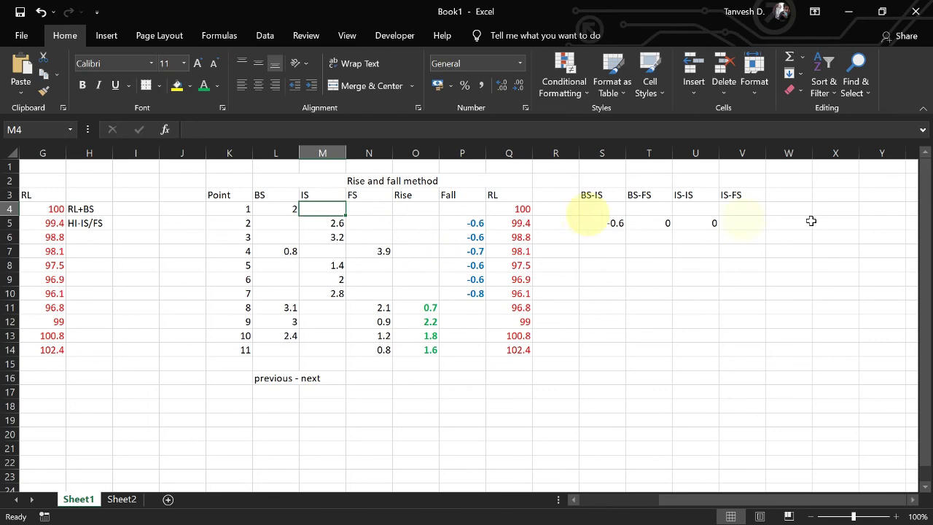
{"action": "left_click", "coordinate": [692, 223]}
{"action": "left_click", "coordinate": [431, 132]}
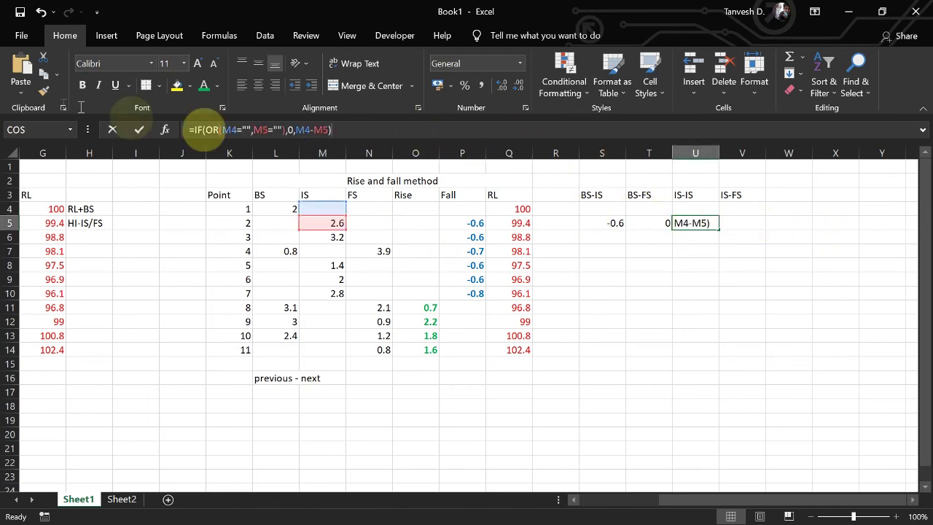
{"action": "left_click", "coordinate": [736, 220]}
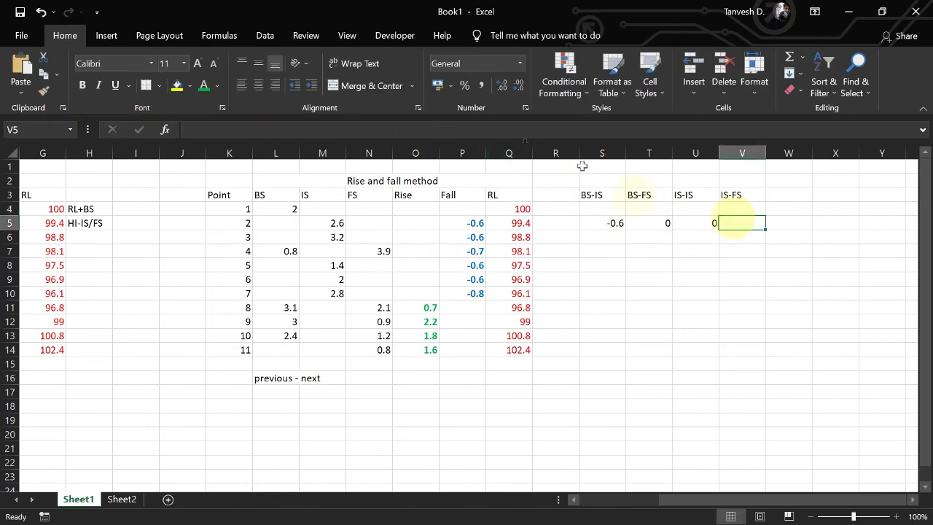
{"action": "left_click", "coordinate": [495, 129]}
{"action": "type", "text": "=IF(OR(M4=\"\",M5=\"\"),0,M4-M5)"}
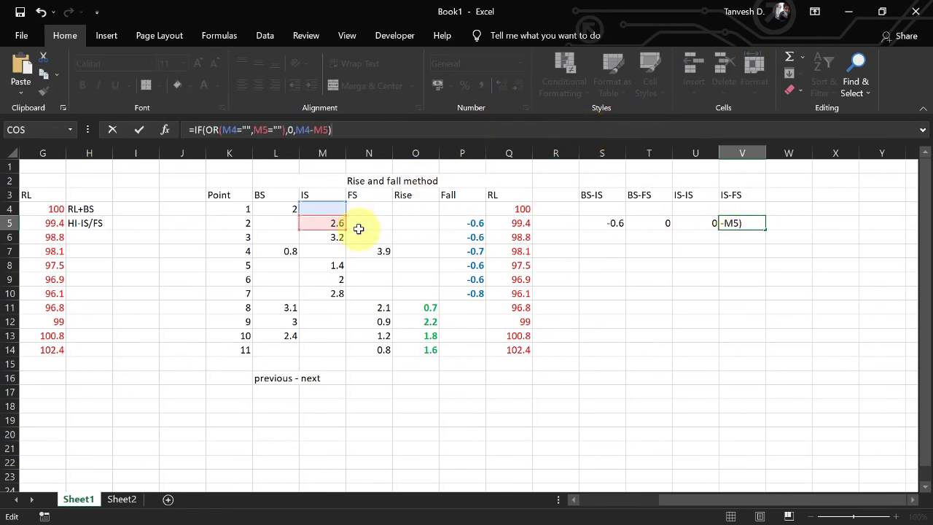
{"action": "left_click_drag", "start_coordinate": [337, 232], "coordinate": [375, 228]}
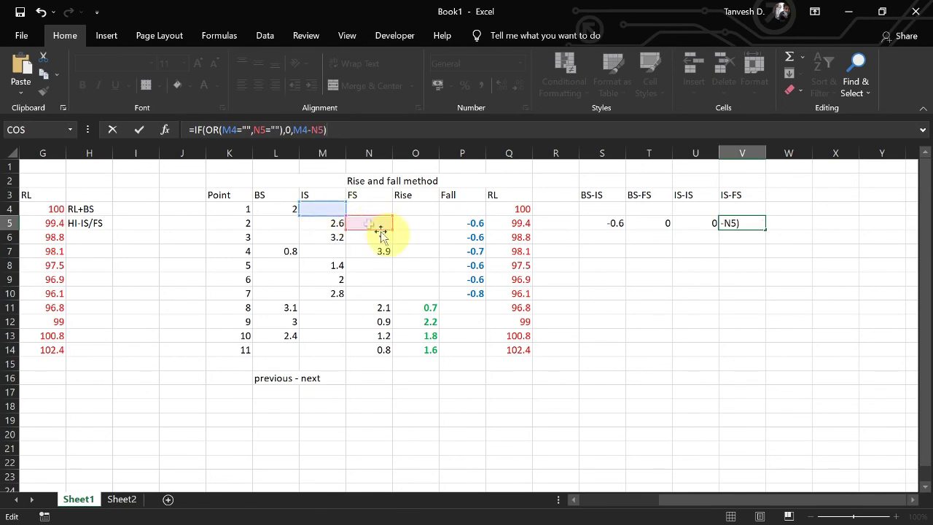
{"action": "key", "text": "Return"}
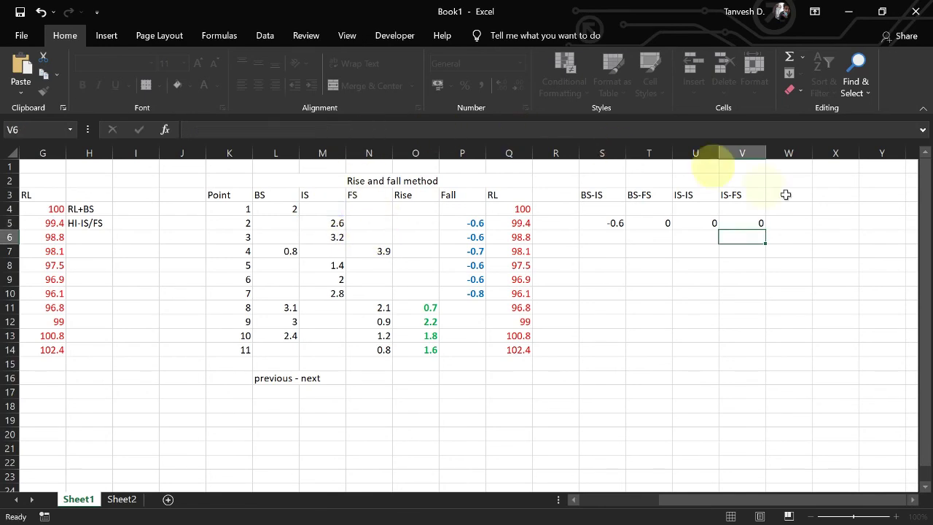
- Fill the four difference formulas in S5:V5 down to row 14
{"action": "left_click", "coordinate": [612, 222]}
{"action": "left_click_drag", "start_coordinate": [665, 222], "coordinate": [740, 367]}
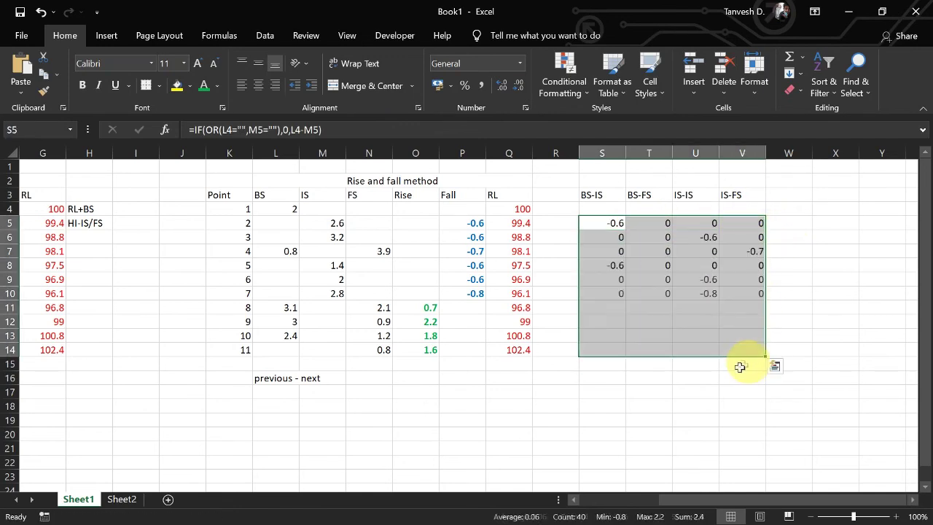
{"action": "left_click", "coordinate": [709, 407]}
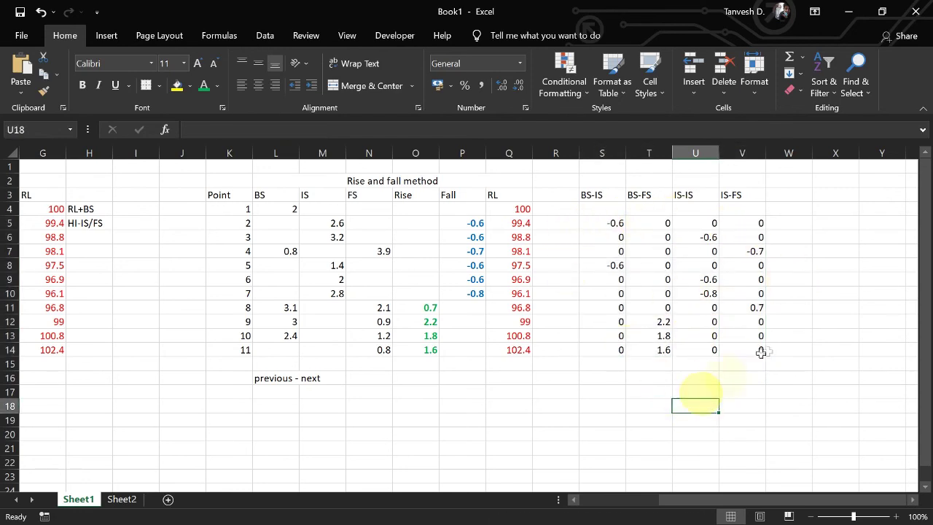
- Enter a SUM formula in cell X5 that adds the four differences in S5:V5
{"action": "left_click", "coordinate": [833, 221]}
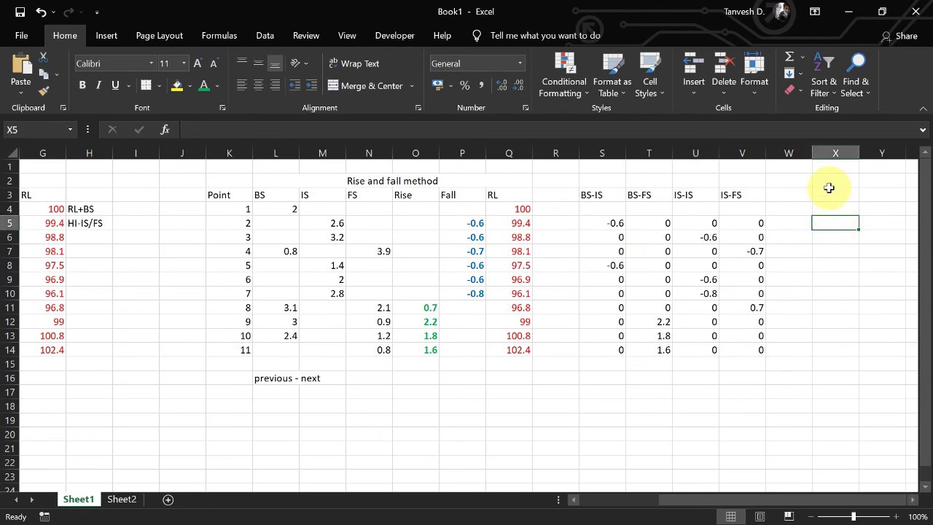
{"action": "type", "text": "=sum("}
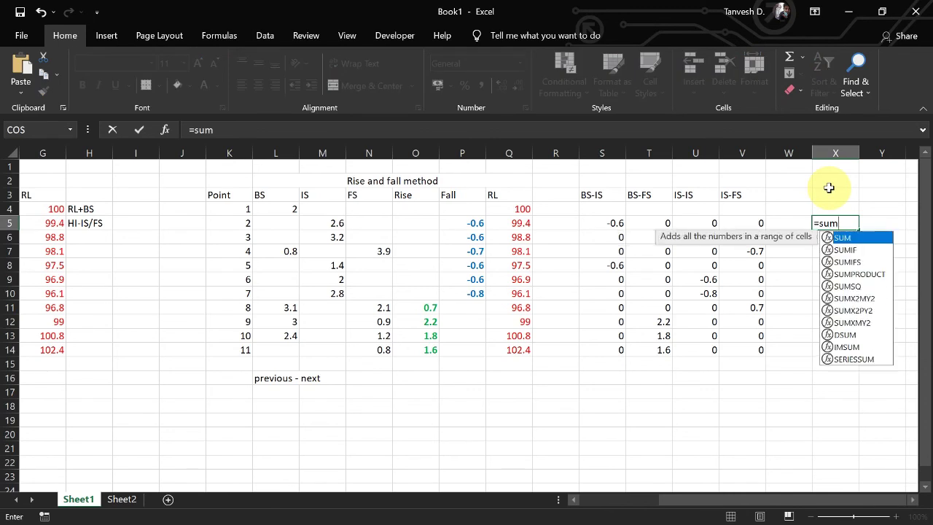
{"action": "key", "text": "Left"}
{"action": "key", "text": "Left"}
{"action": "key", "text": "Left"}
{"action": "key", "text": "Left"}
{"action": "key", "text": "Left"}
{"action": "key", "text": "Left"}
{"action": "key", "text": "Left"}
{"action": "key", "text": "Right"}
{"action": "key", "text": "Right"}
{"action": "key", "text": "shift+Right"}
{"action": "key", "text": "shift+Right"}
{"action": "key", "text": "shift+Right"}
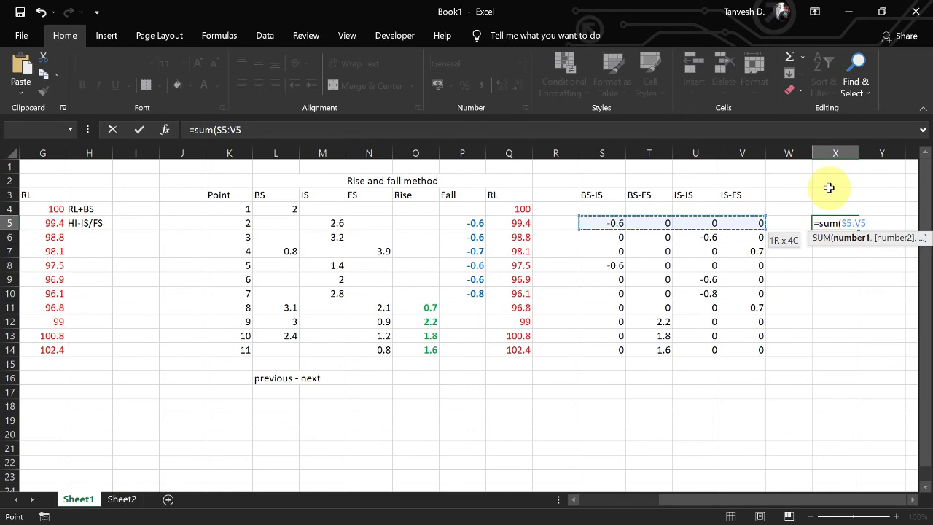
{"action": "key", "text": "Return"}
- Fill the X5 sum down to X14 and make the range X5:X14 bold
{"action": "left_click", "coordinate": [838, 219]}
{"action": "left_click_drag", "start_coordinate": [858, 229], "coordinate": [842, 352]}
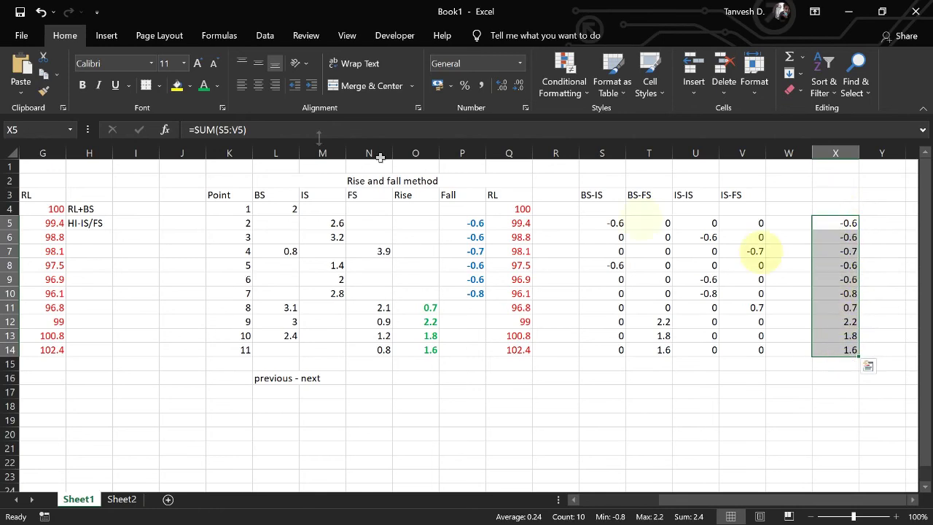
{"action": "left_click", "coordinate": [83, 84]}
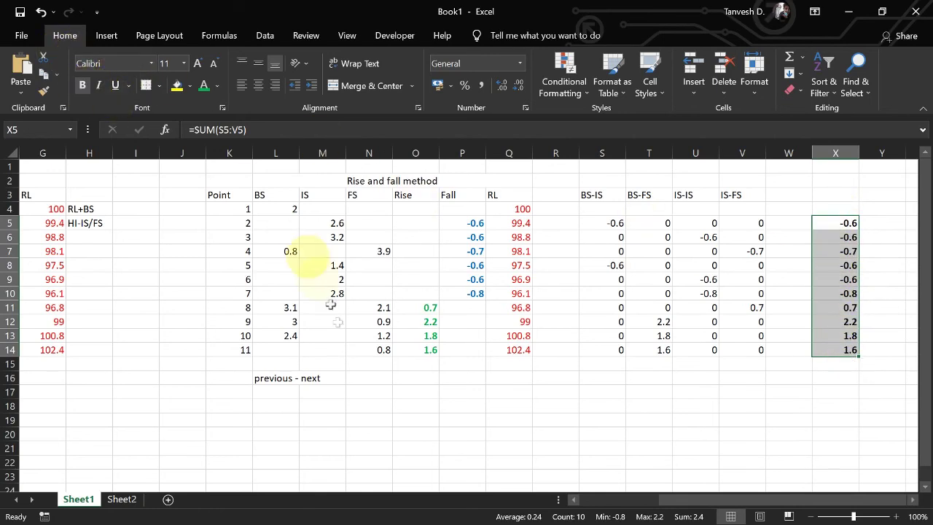
- Clear the existing Rise and Fall values in O5:P14 of the rise and fall table
{"action": "left_click", "coordinate": [415, 446]}
{"action": "left_click_drag", "start_coordinate": [417, 222], "coordinate": [462, 358]}
{"action": "key", "text": "Delete"}
{"action": "left_click", "coordinate": [467, 390]}
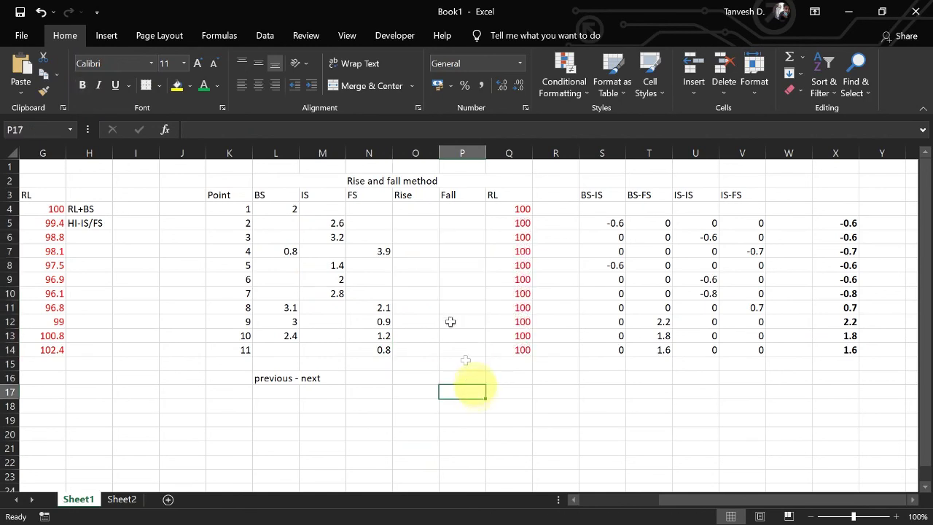
- Enter =IF(X5>0,X5,0) in cell O5 so the Rise column takes only positive differences from column X
{"action": "left_click", "coordinate": [422, 220]}
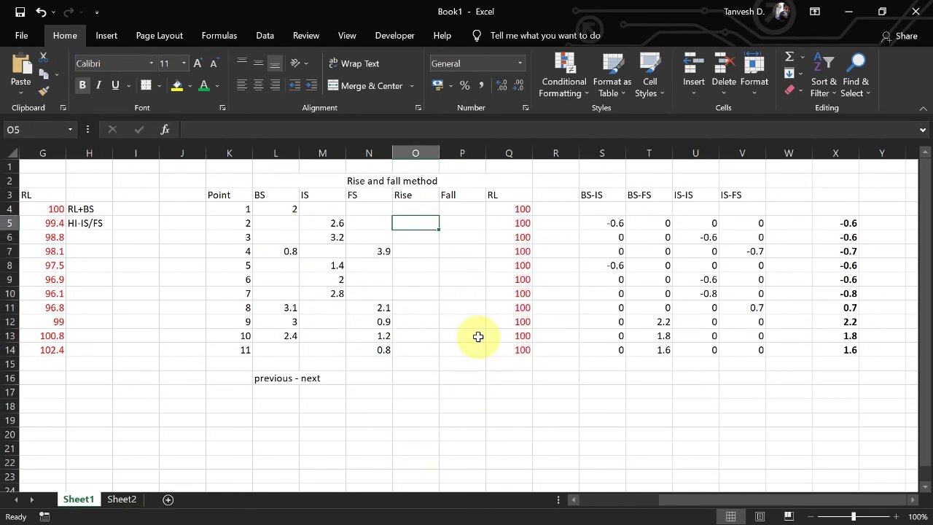
{"action": "type", "text": "=if("}
{"action": "key", "text": "Right"}
{"action": "key", "text": "Right"}
{"action": "key", "text": "Right"}
{"action": "key", "text": "Right"}
{"action": "key", "text": "Right"}
{"action": "key", "text": "Right"}
{"action": "key", "text": "Right"}
{"action": "key", "text": "Right"}
{"action": "key", "text": "Right"}
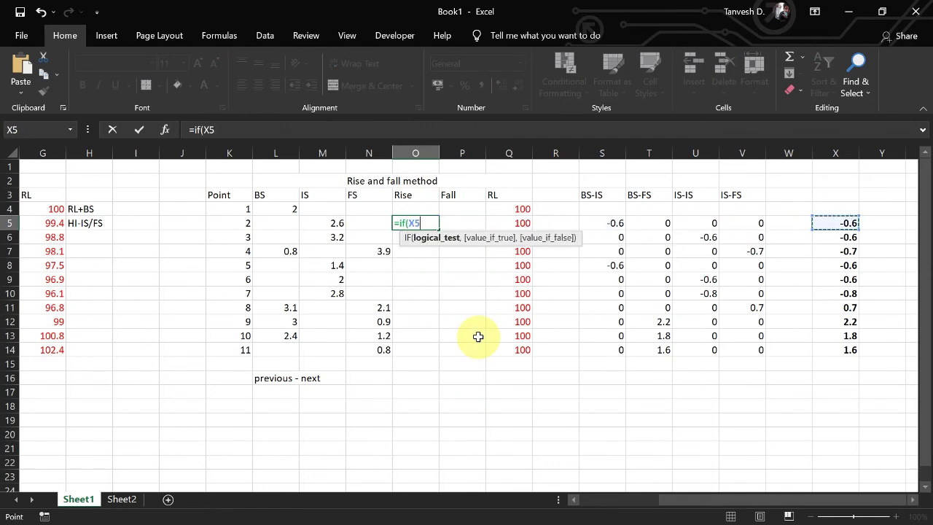
{"action": "key", "text": "Return"}
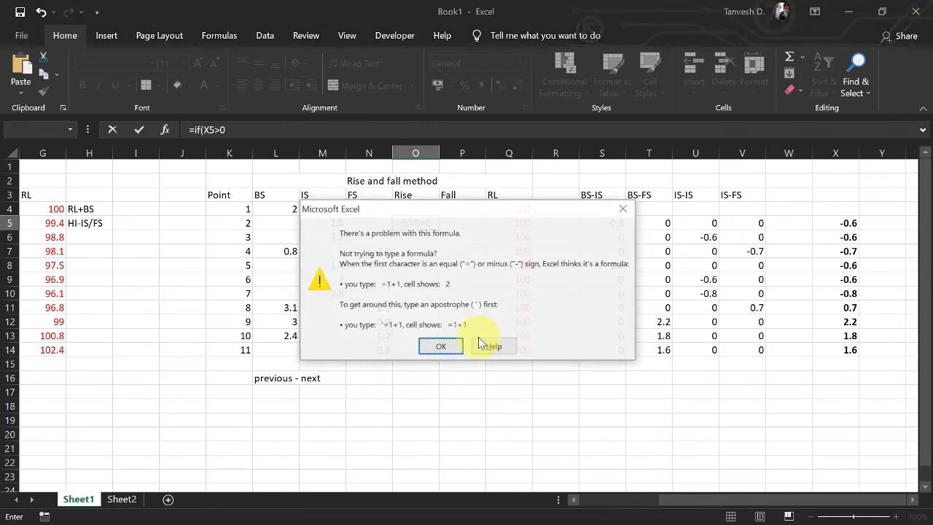
{"action": "key", "text": "Return"}
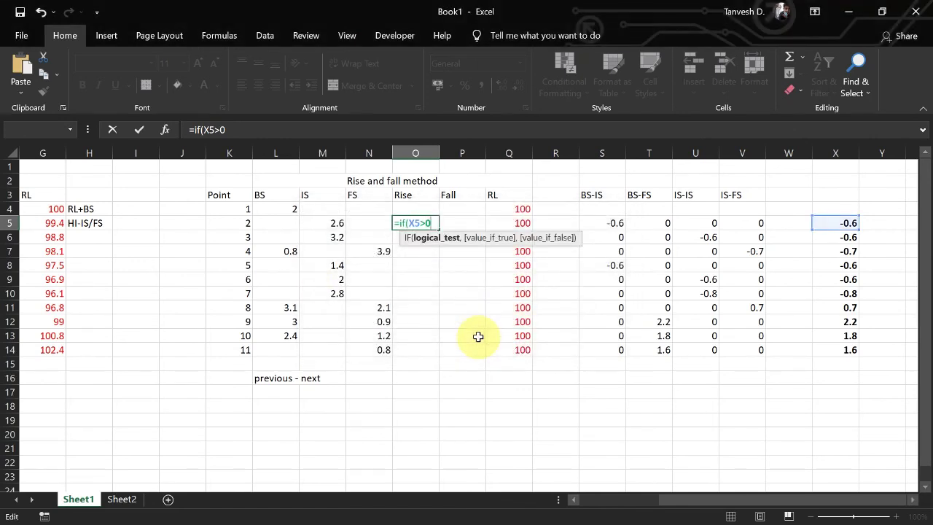
{"action": "type", "text": ","}
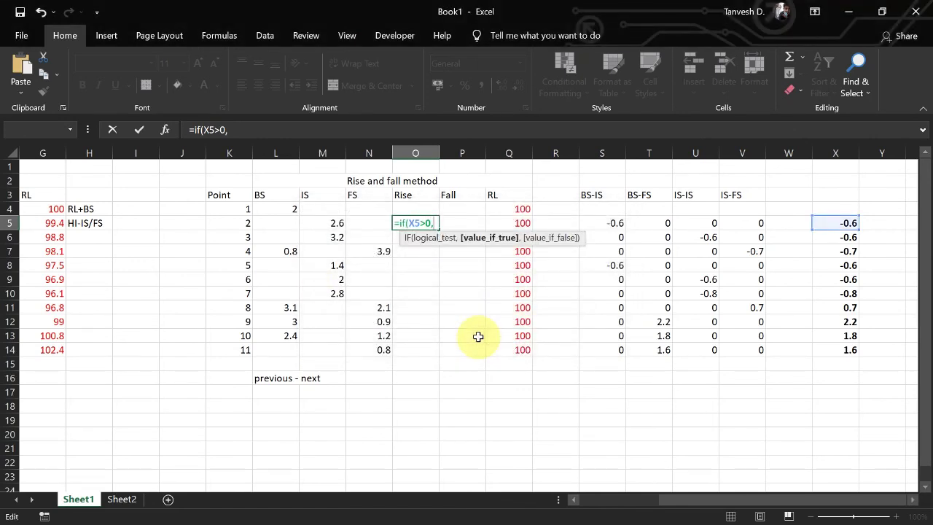
{"action": "left_click", "coordinate": [845, 223]}
{"action": "left_click", "coordinate": [414, 127]}
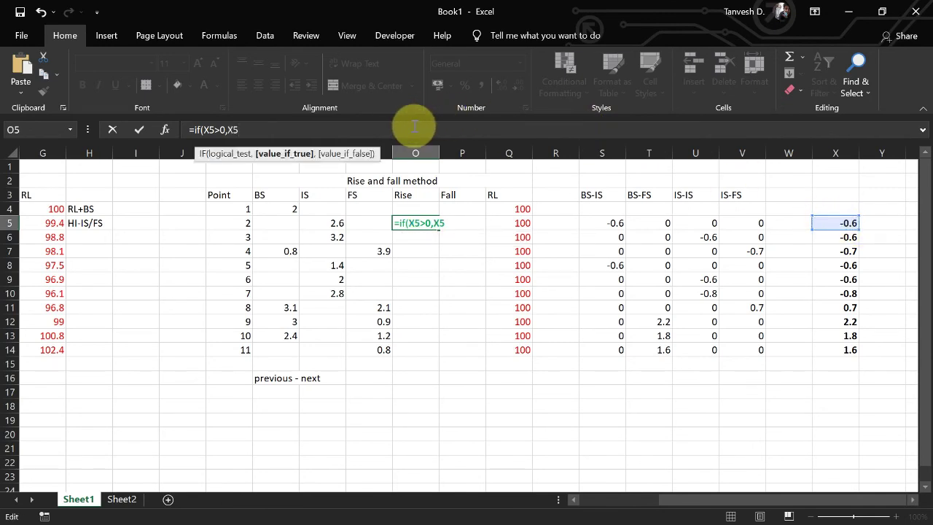
{"action": "type", "text": ","}
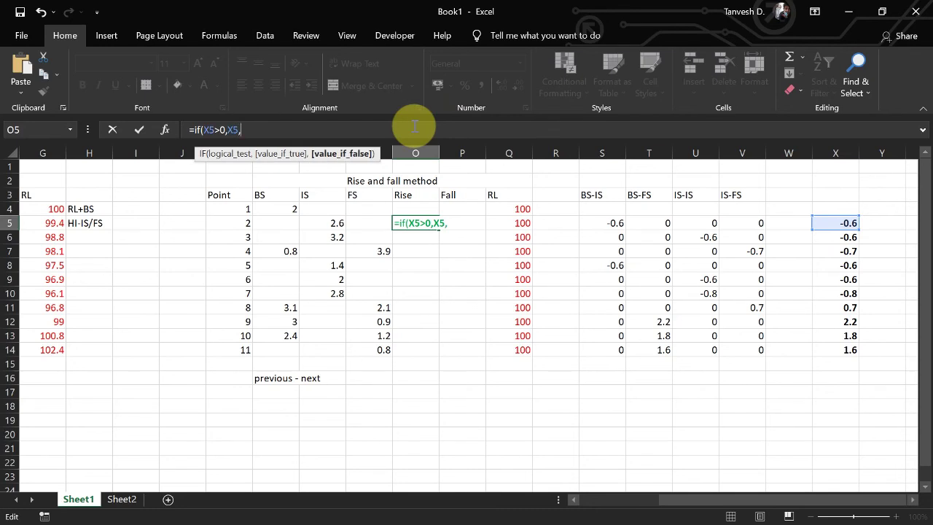
{"action": "type", "text": "0)"}
{"action": "key", "text": "Return"}
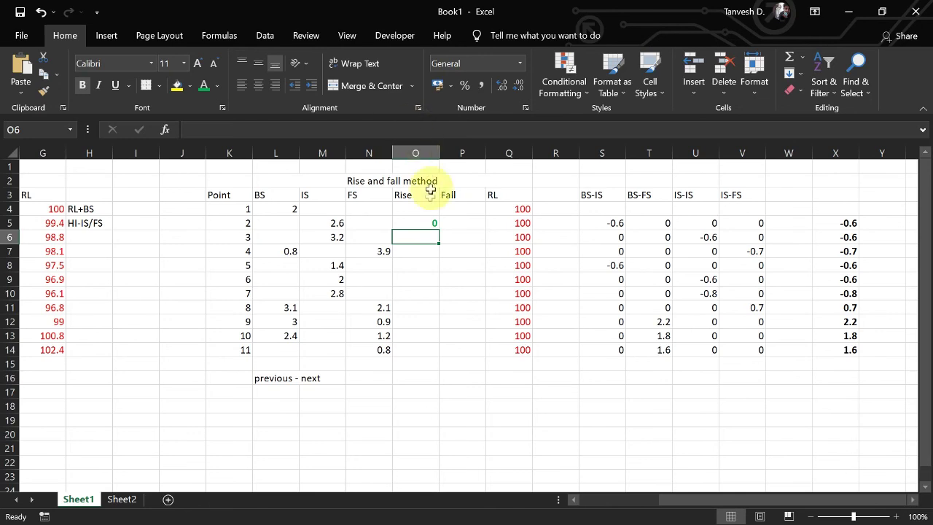
- Clear the old reduced levels in Q5:Q14, keeping the starting level in Q4
{"action": "left_click", "coordinate": [436, 223]}
{"action": "left_click_drag", "start_coordinate": [510, 223], "coordinate": [530, 357]}
{"action": "key", "text": "Delete"}
{"action": "left_click", "coordinate": [538, 372]}
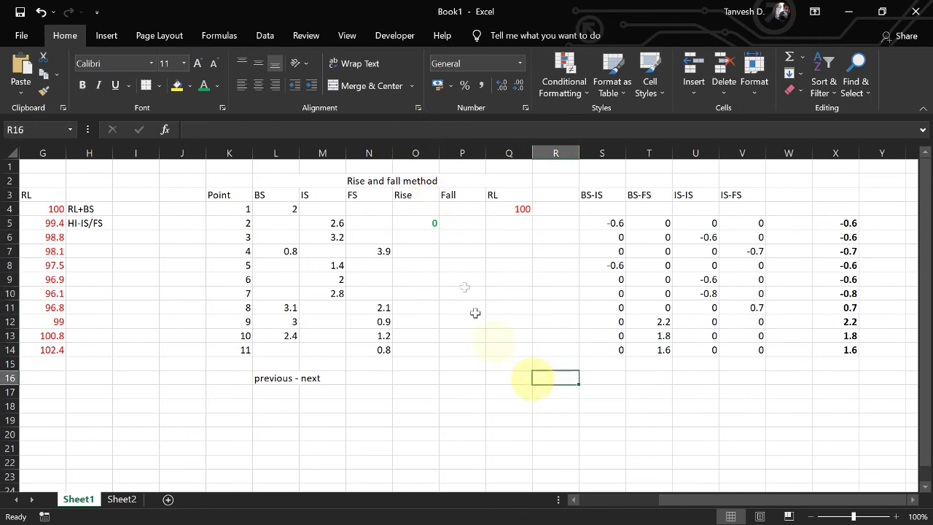
- Fill the Rise formula in O5 down to O14 and check the results against column X
{"action": "left_click", "coordinate": [437, 249]}
{"action": "left_click", "coordinate": [424, 236]}
{"action": "left_click", "coordinate": [430, 223]}
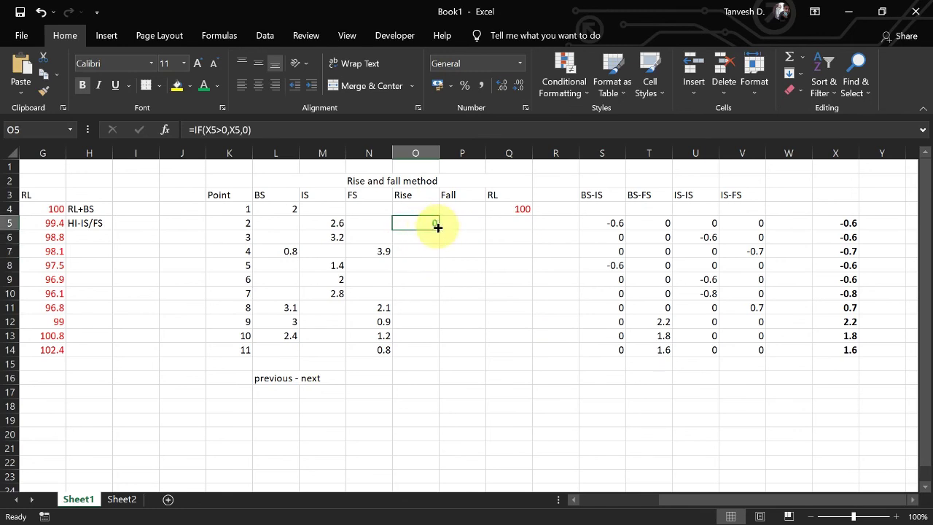
{"action": "left_click_drag", "start_coordinate": [438, 229], "coordinate": [438, 360]}
{"action": "left_click", "coordinate": [437, 406]}
{"action": "left_click_drag", "start_coordinate": [427, 293], "coordinate": [421, 223]}
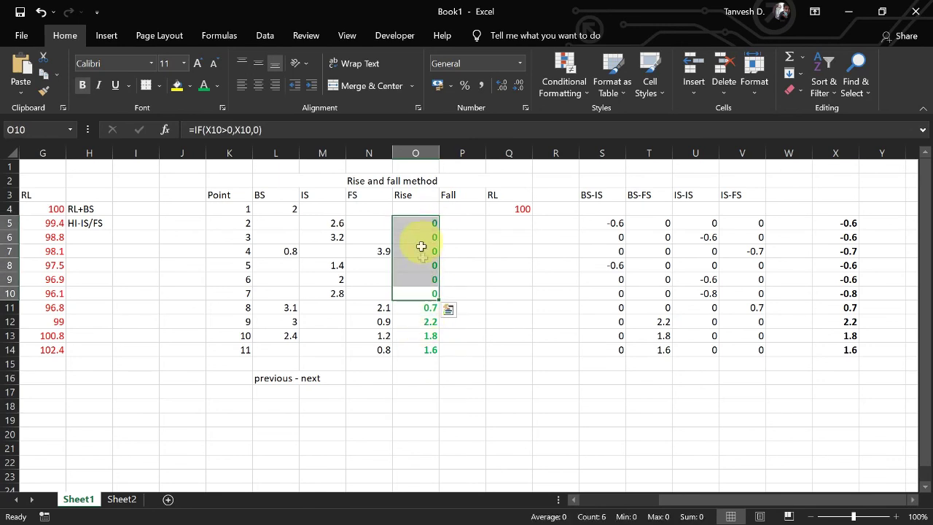
{"action": "left_click_drag", "start_coordinate": [424, 308], "coordinate": [422, 350]}
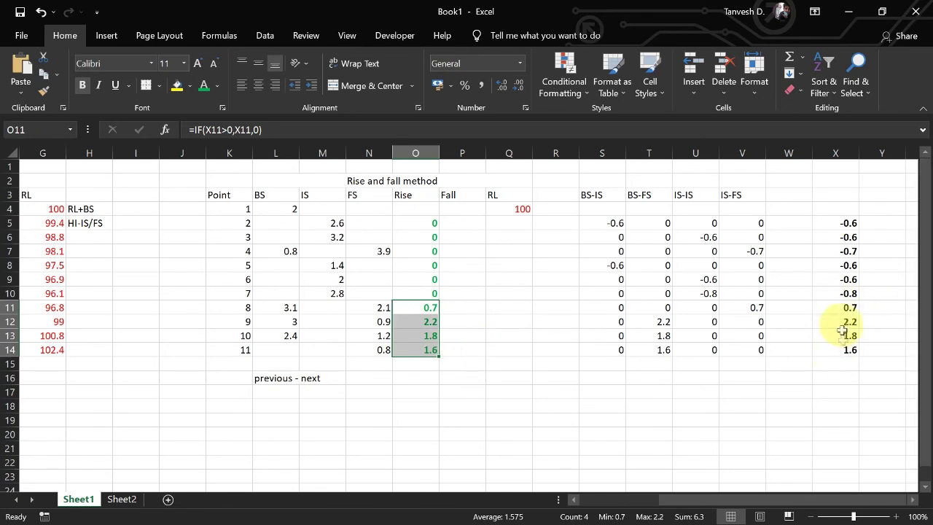
- Enter =IF(X5<0,X5,0) in cell P5 for the Fall column and fill it down to P14
{"action": "left_click", "coordinate": [465, 227]}
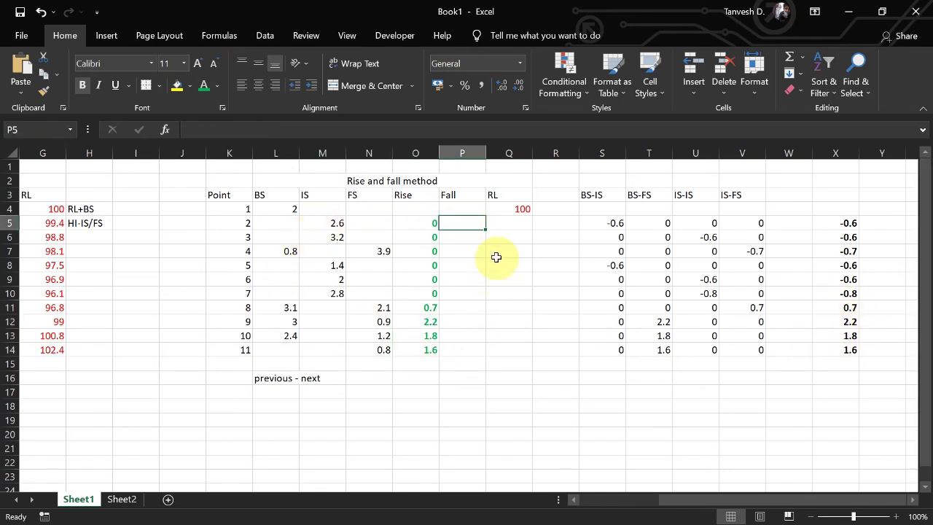
{"action": "type", "text": "="}
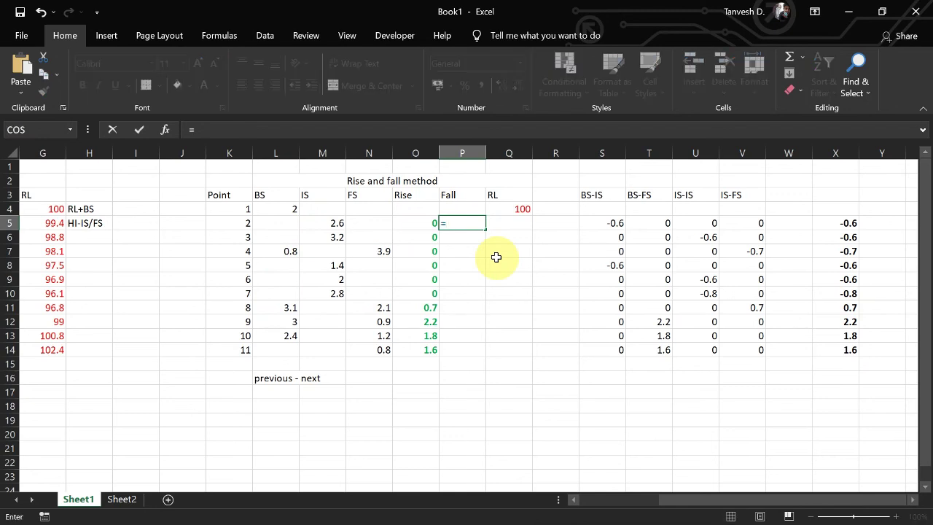
{"action": "type", "text": "if("}
{"action": "key", "text": "Right"}
{"action": "key", "text": "Right"}
{"action": "key", "text": "Right"}
{"action": "key", "text": "Right"}
{"action": "key", "text": "Right"}
{"action": "key", "text": "Right"}
{"action": "key", "text": "Right"}
{"action": "key", "text": "Right"}
{"action": "type", "text": "<0,"}
{"action": "key", "text": "Right"}
{"action": "key", "text": "Right"}
{"action": "key", "text": "Right"}
{"action": "key", "text": "Right"}
{"action": "key", "text": "Right"}
{"action": "key", "text": "Right"}
{"action": "key", "text": "Right"}
{"action": "type", "text": ",0)"}
{"action": "key", "text": "Return"}
{"action": "key", "text": "Up"}
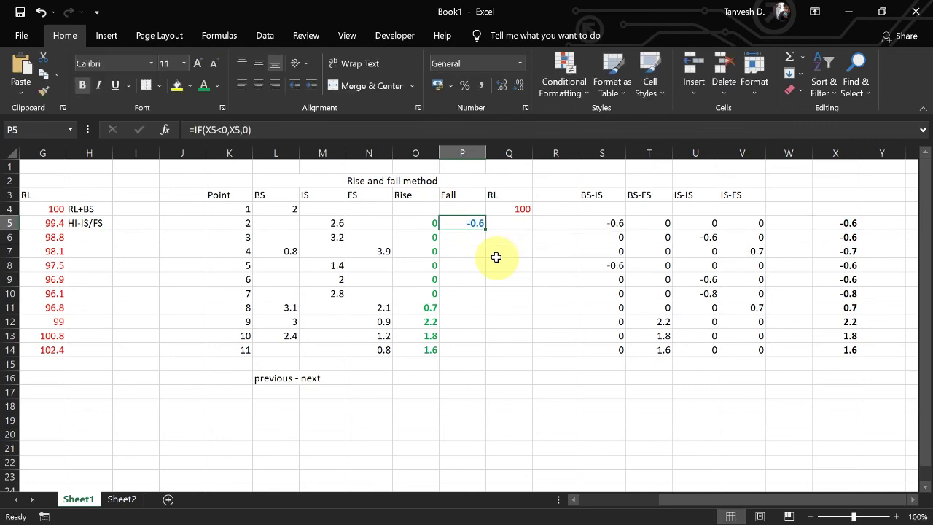
{"action": "left_click_drag", "start_coordinate": [486, 231], "coordinate": [478, 351]}
{"action": "left_click", "coordinate": [546, 268]}
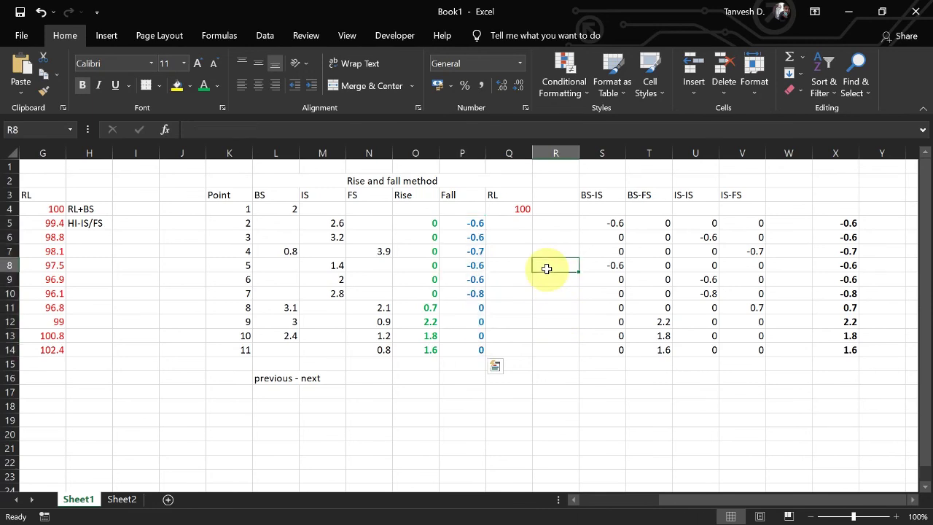
- Enter =Q4+O5+P5 in cell Q5 to compute the reduced level from the previous level, rise and fall
{"action": "left_click", "coordinate": [514, 225]}
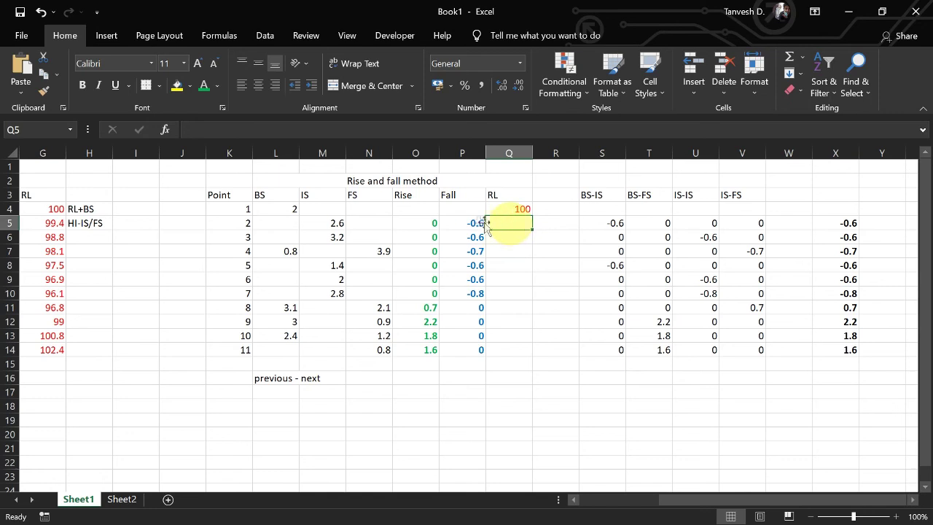
{"action": "type", "text": "="}
{"action": "key", "text": "Up"}
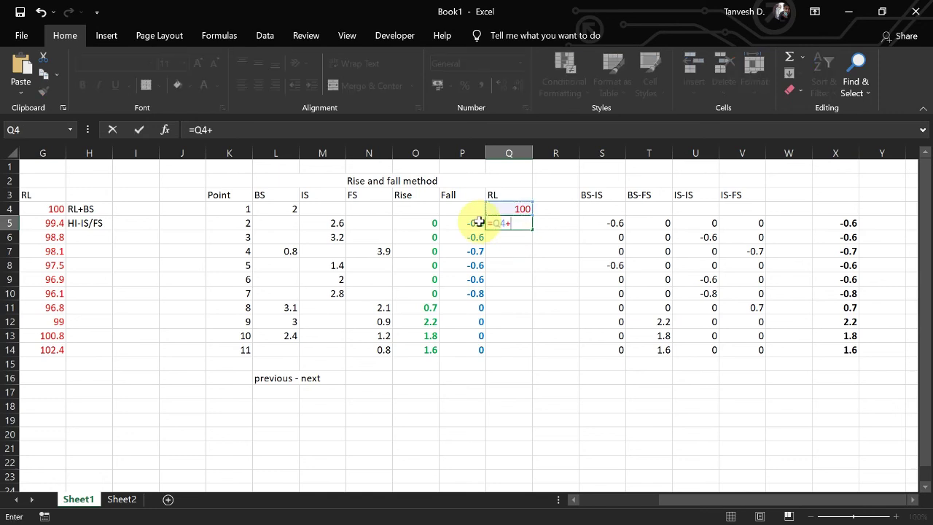
{"action": "left_click", "coordinate": [430, 221]}
{"action": "type", "text": "+"}
{"action": "left_click", "coordinate": [448, 222]}
{"action": "key", "text": "F2"}
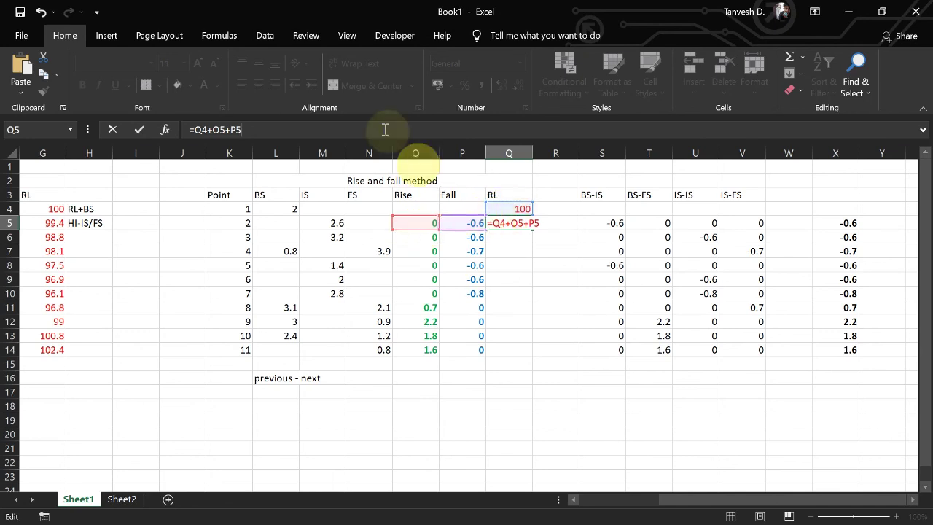
{"action": "key", "text": "Return"}
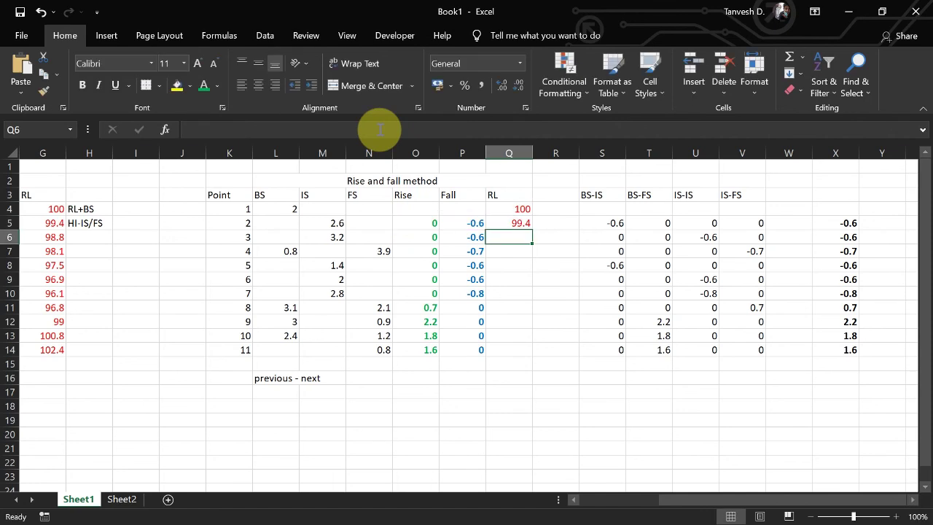
- Fill the reduced level formula in Q5 down to Q14 and compare the results with the height of instrument method
{"action": "left_click", "coordinate": [523, 224]}
{"action": "left_click_drag", "start_coordinate": [532, 229], "coordinate": [523, 355]}
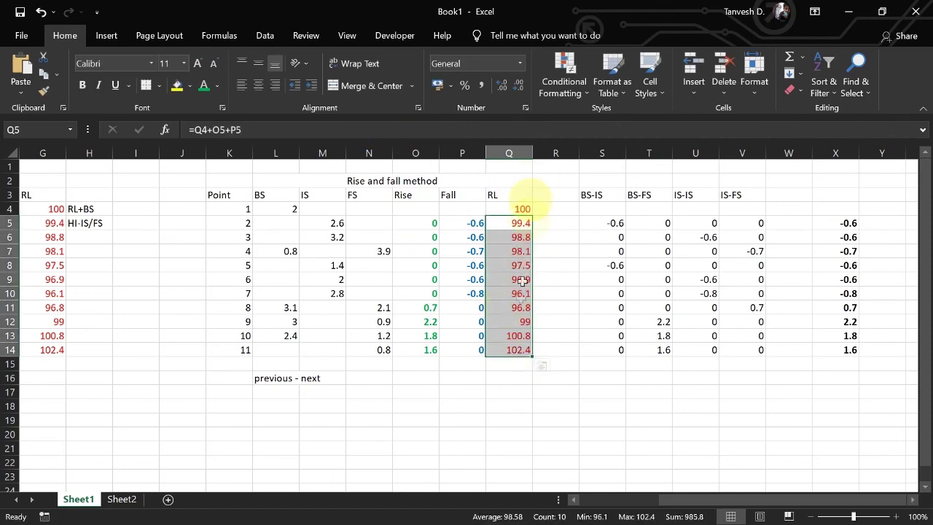
{"action": "left_click", "coordinate": [518, 350]}
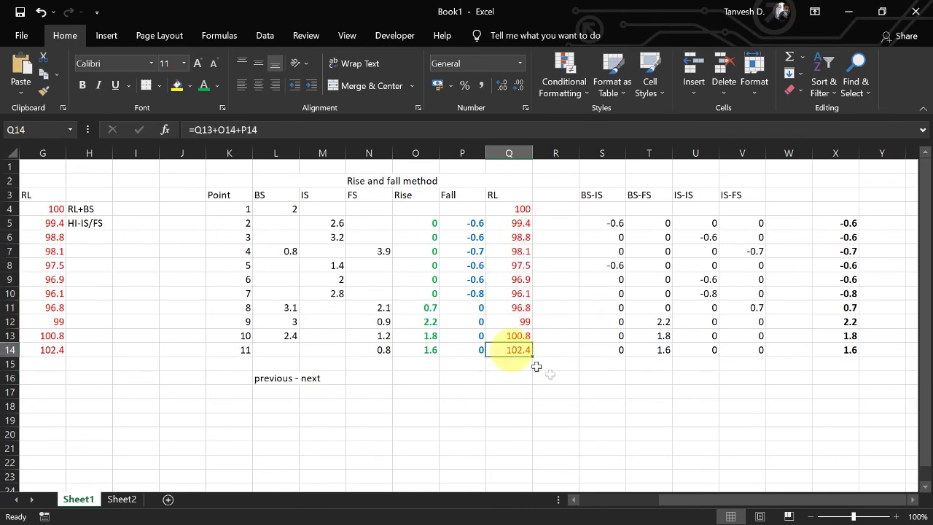
{"action": "left_click", "coordinate": [684, 502]}
{"action": "left_click_drag", "start_coordinate": [685, 502], "coordinate": [646, 503]}
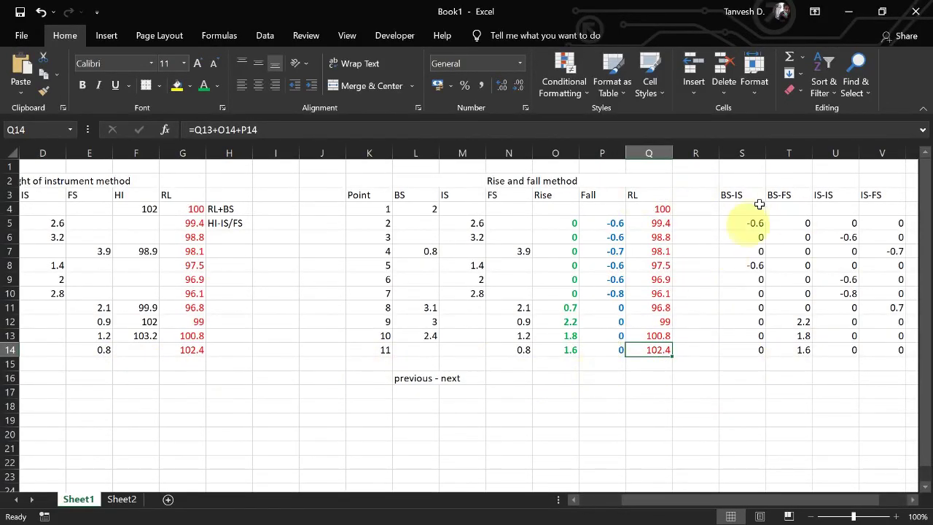
{"action": "left_click_drag", "start_coordinate": [757, 501], "coordinate": [816, 492]}
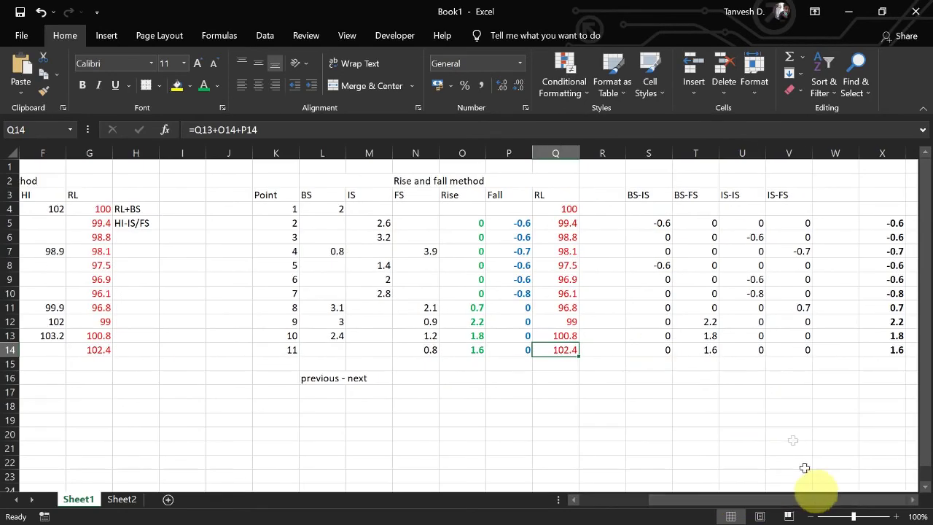